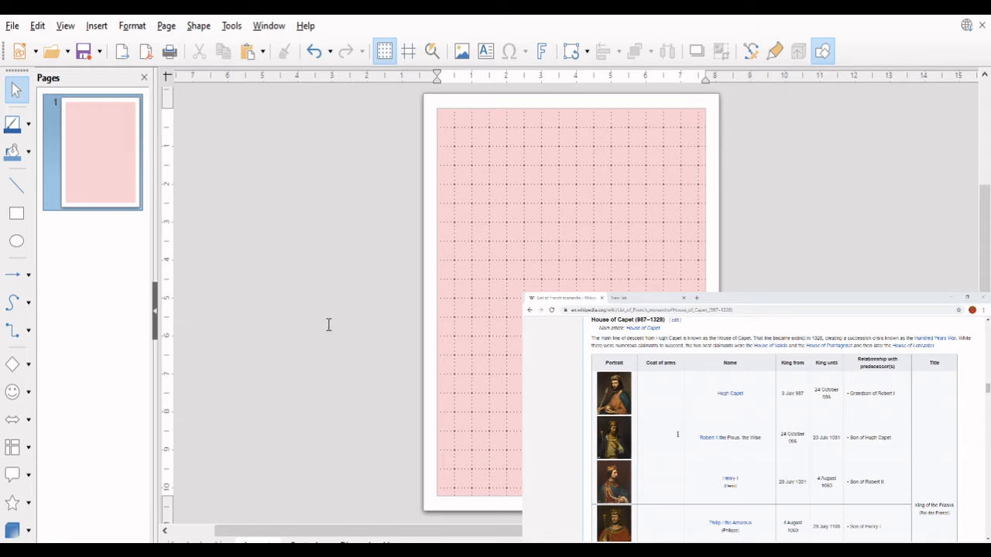
click(509, 326)
scroll(510, 325, up, 2)
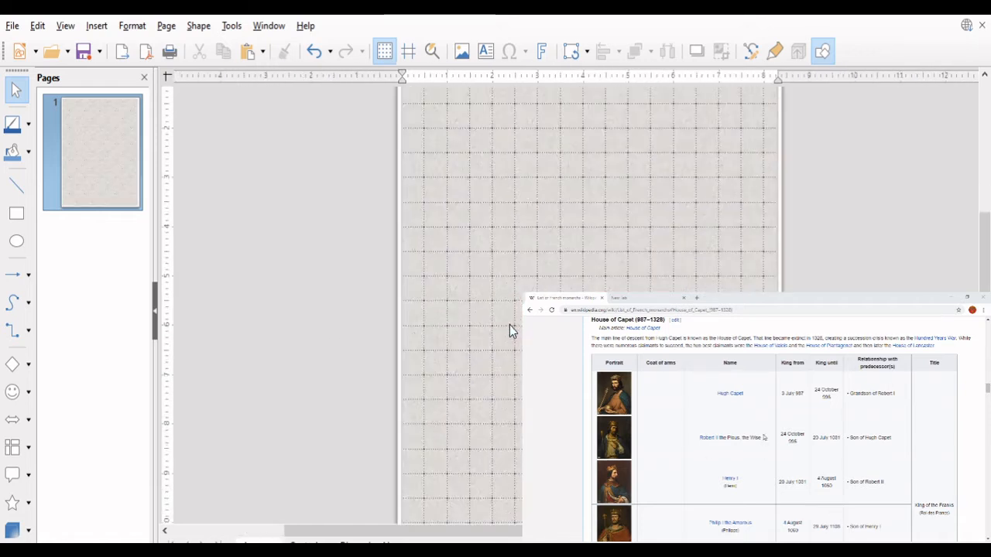
scroll(510, 325, up, 2)
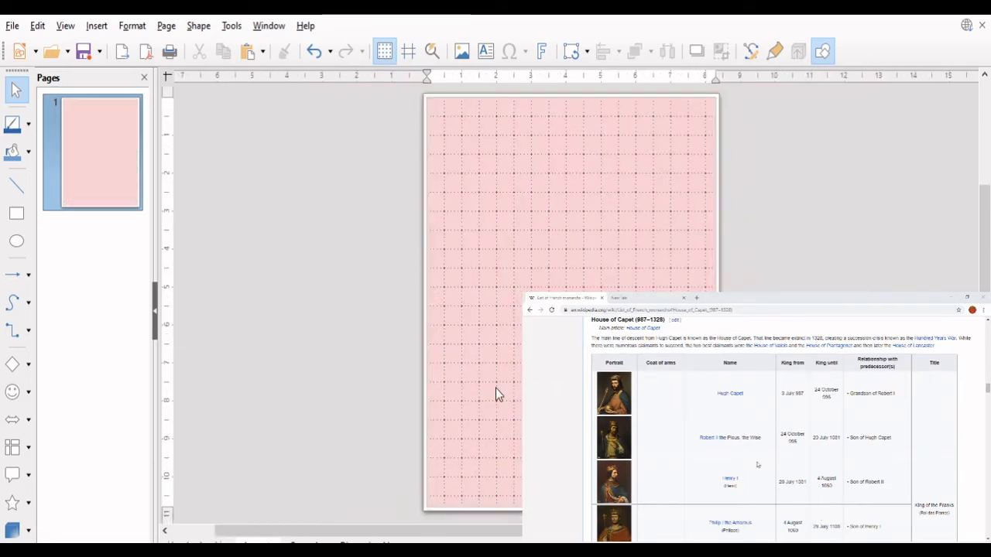
scroll(495, 388, up, 6)
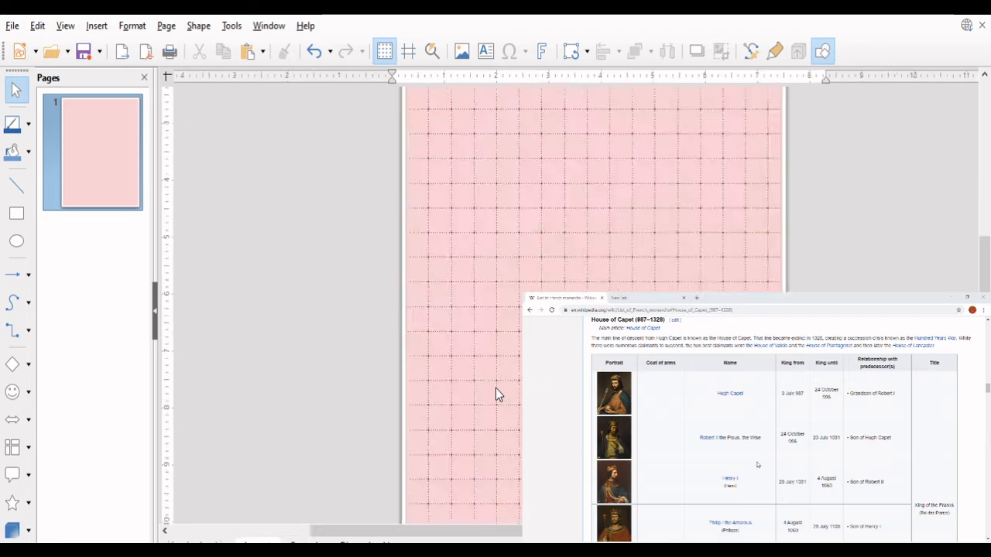
scroll(496, 387, right, 2)
scroll(495, 388, down, 1)
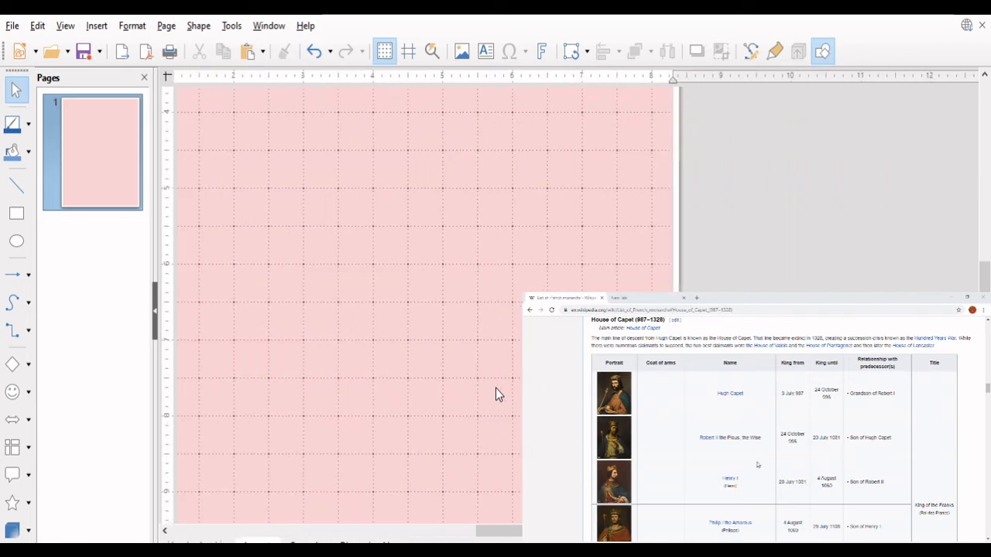
scroll(495, 387, down, 1)
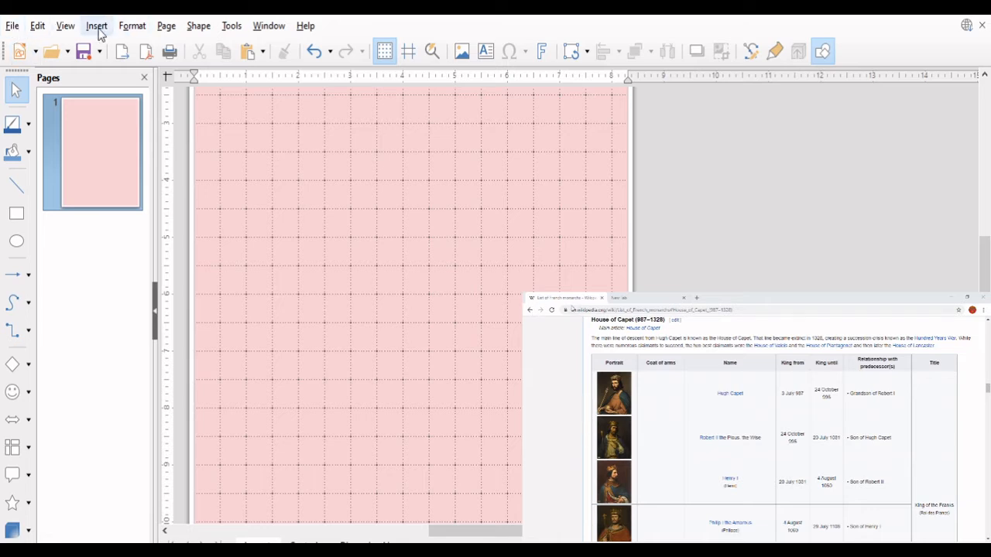
click(69, 31)
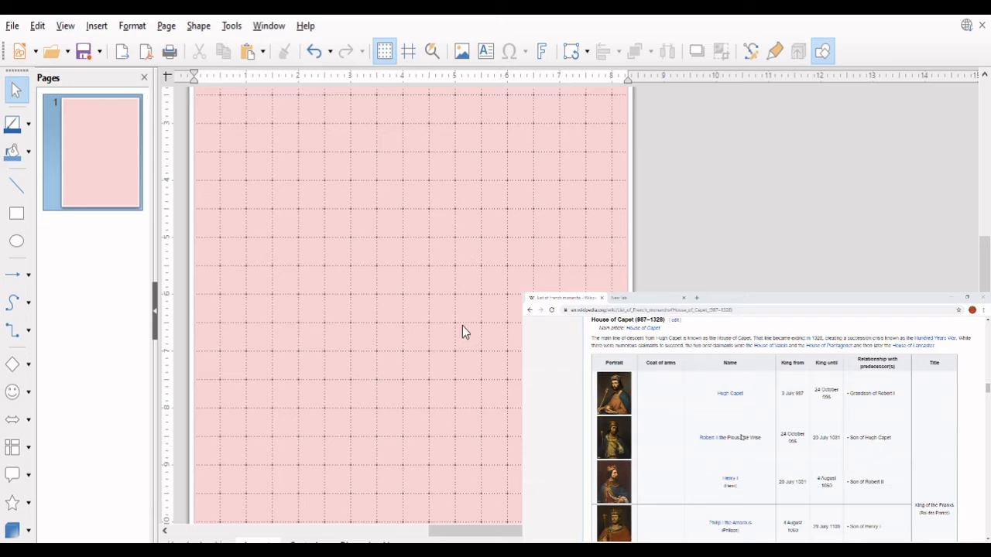
scroll(462, 326, up, 2)
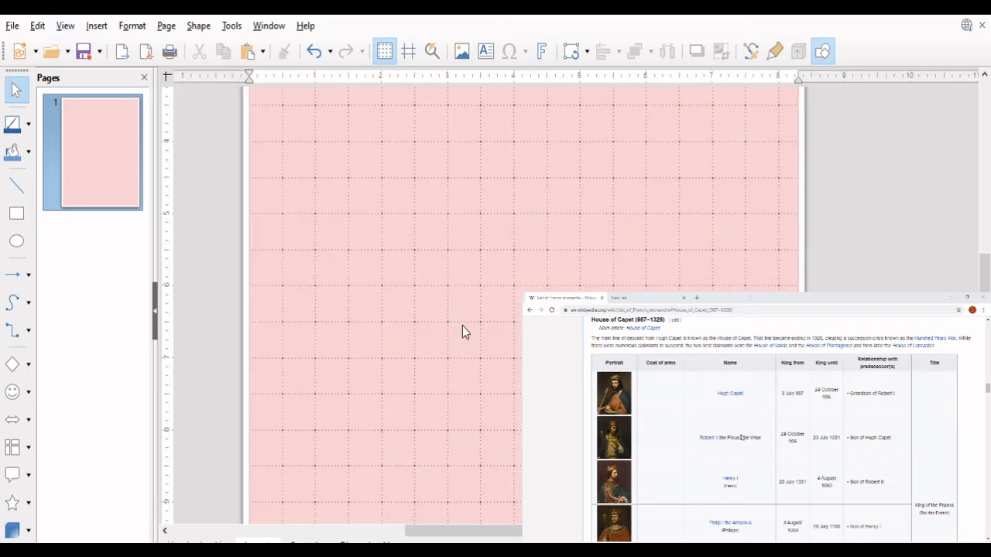
scroll(462, 331, down, 2)
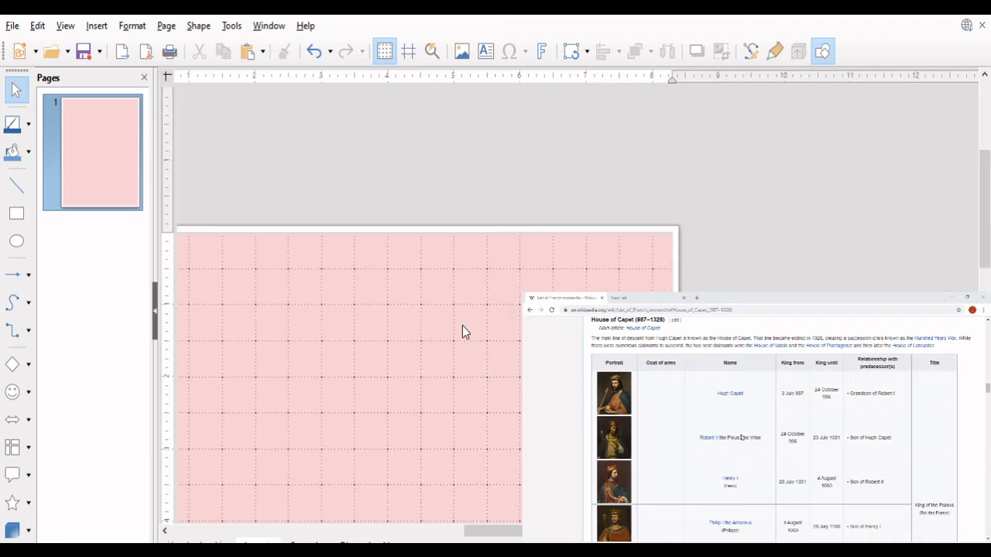
scroll(505, 370, down, 3)
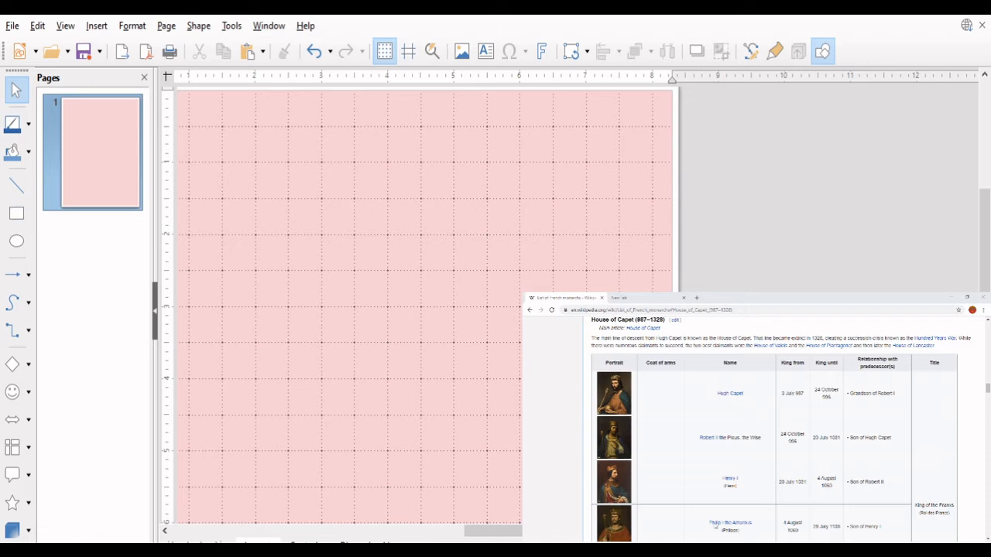
key(alt+Tab)
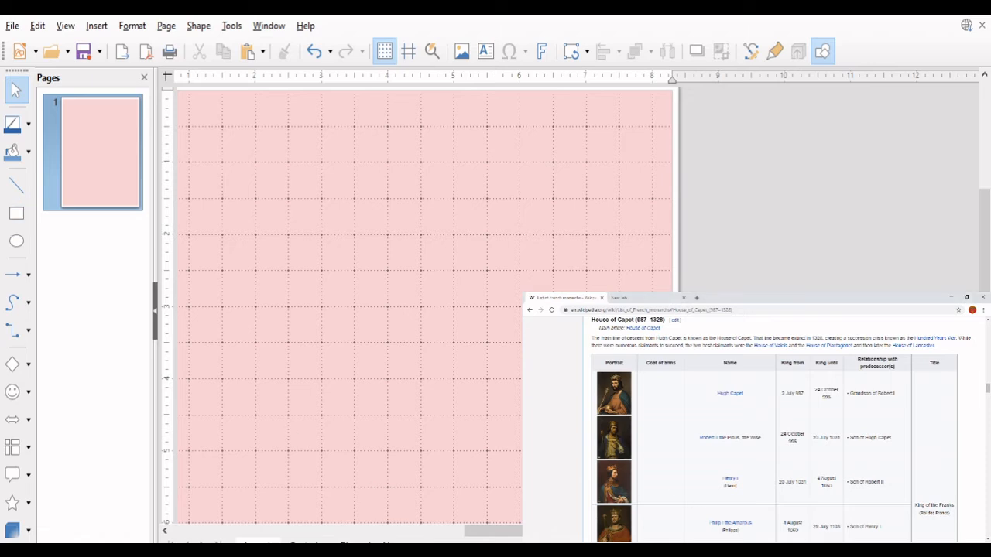
key(alt+Tab)
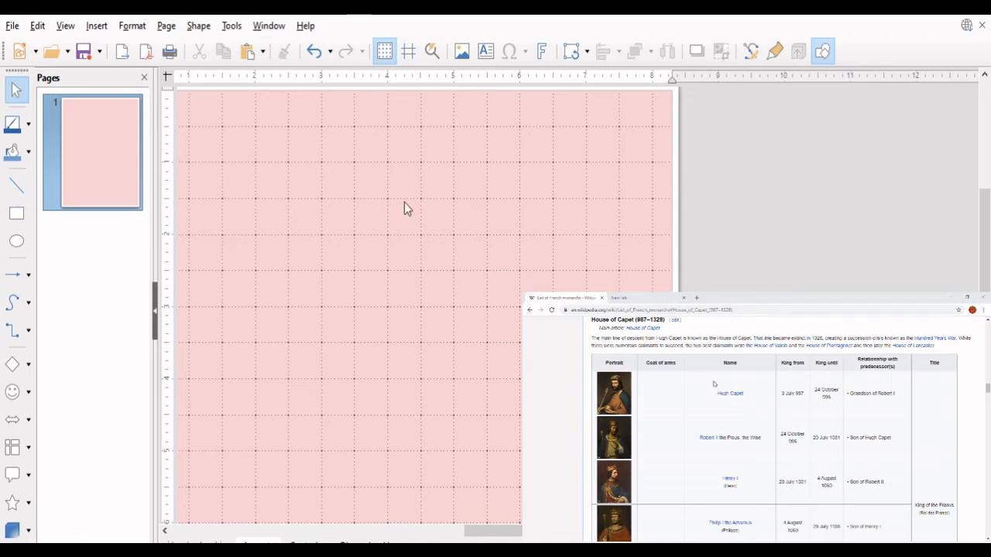
Draw a rectangle about 1 inch wide and 0.5 inch high, starting 0.5 inch below the page's upper margin.
click(17, 219)
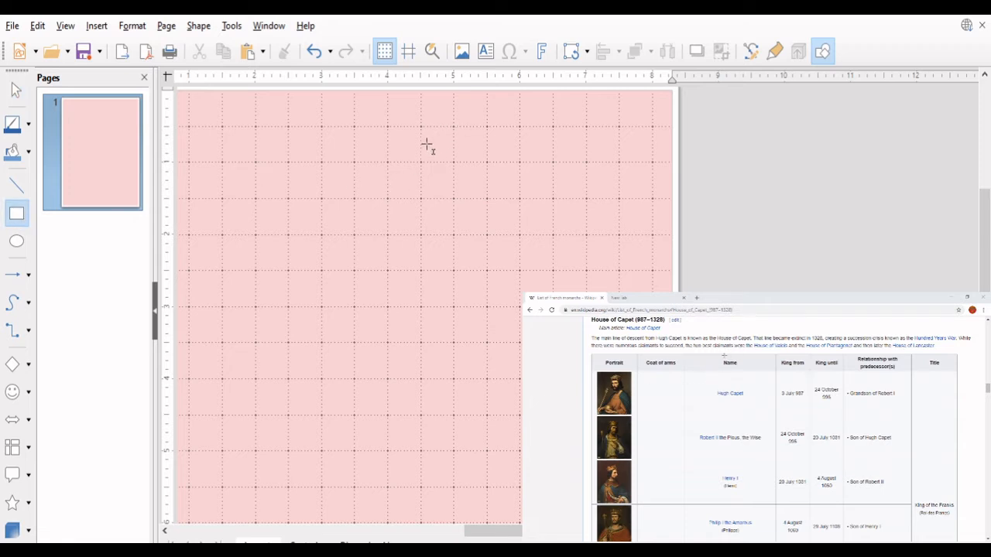
drag(387, 162, 453, 126)
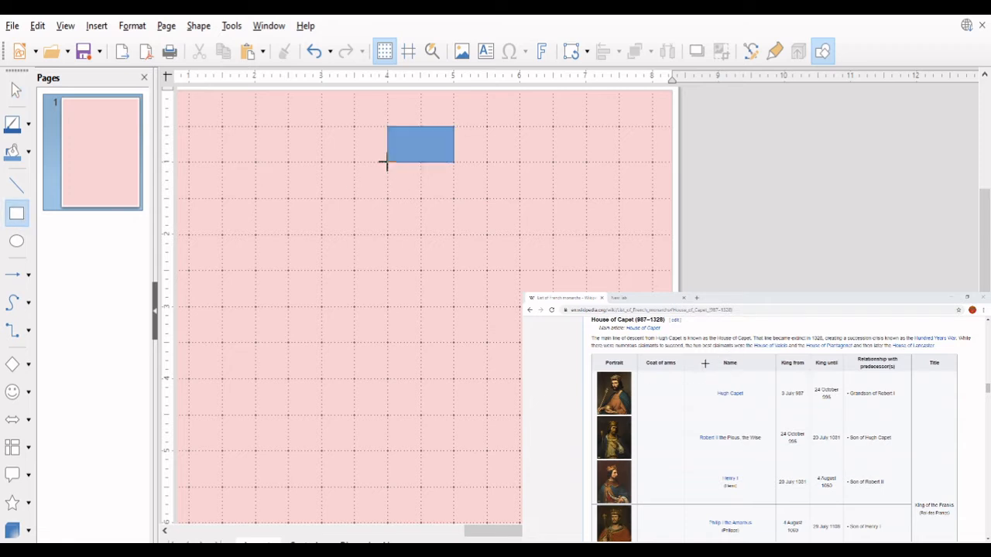
drag(387, 162, 387, 161)
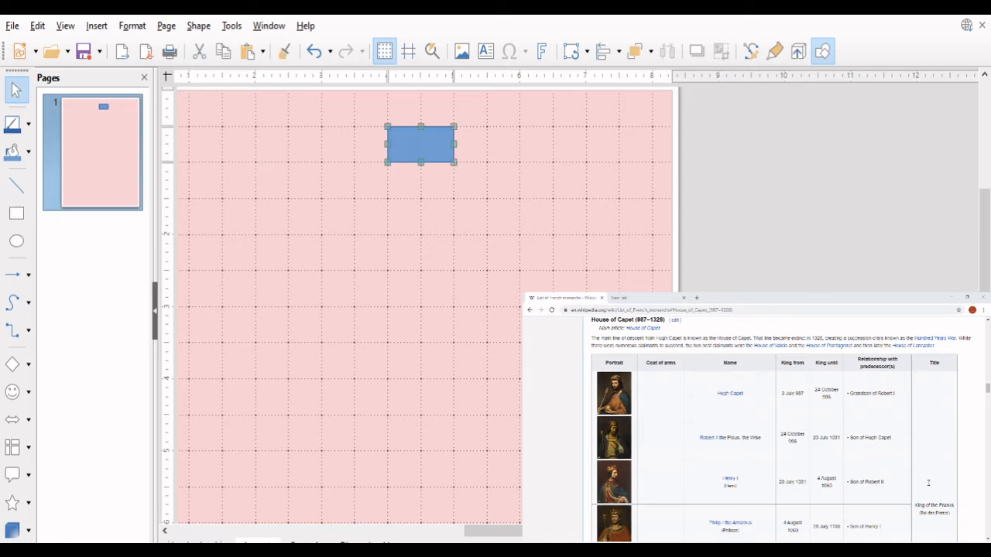
click(232, 253)
Nudge the blue rectangle sideways so it spans about 3.5 to 4.5 inches on the horizontal ruler.
scroll(390, 178, right, 2)
scroll(391, 183, left, 2)
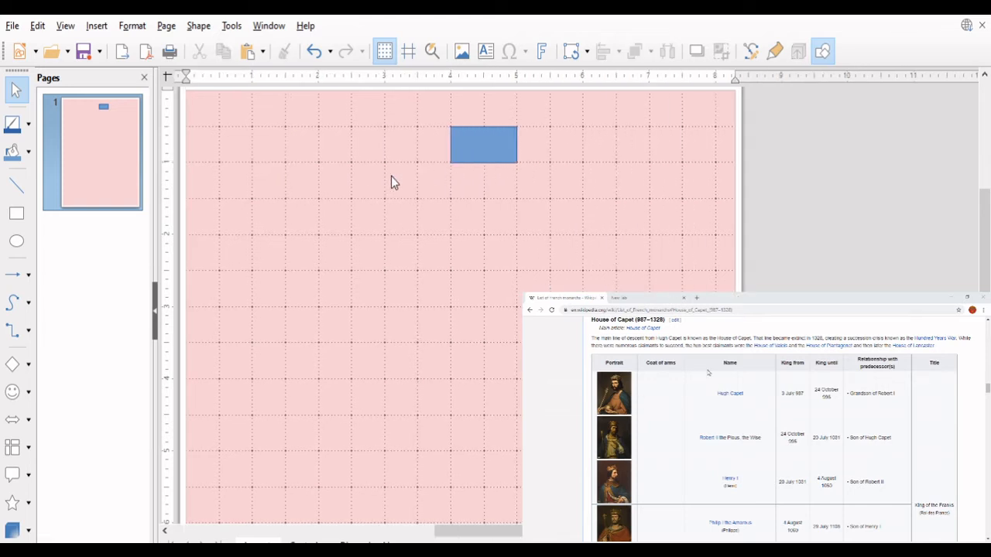
click(476, 135)
key(Left)
key(Left)
key(Left)
key(Left)
key(Left)
key(Left)
key(Left)
key(Left)
key(Left)
key(Left)
key(Left)
key(Left)
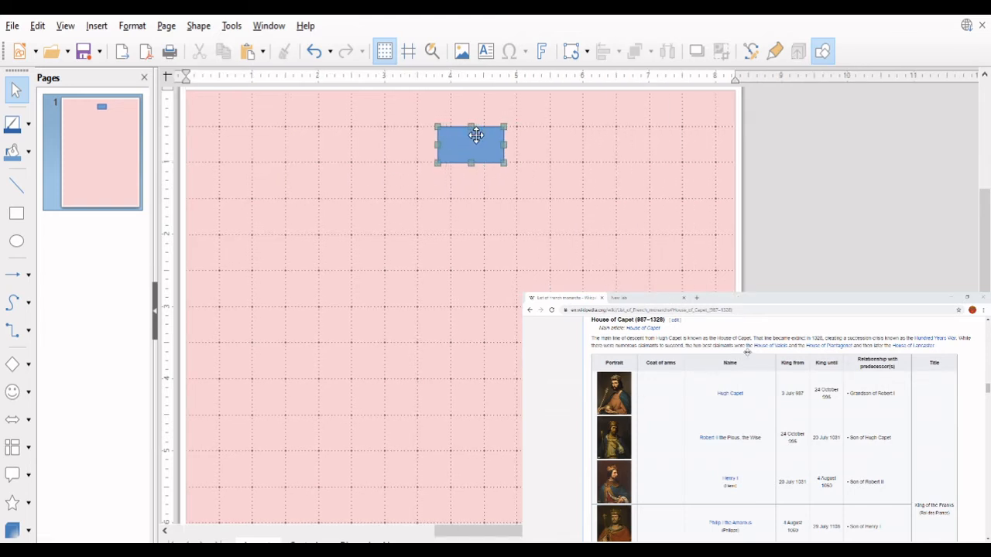
key(Left)
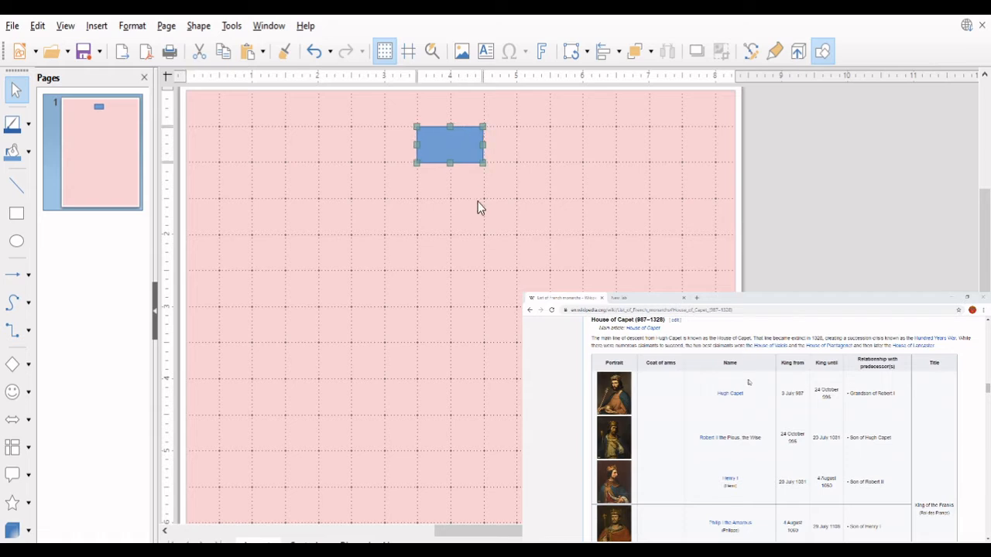
click(479, 225)
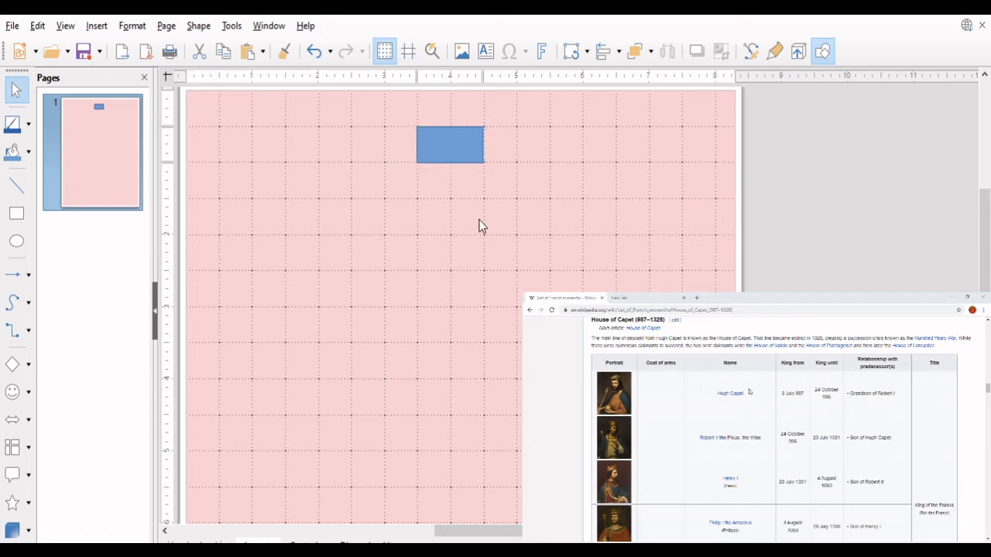
click(452, 130)
key(Right)
click(425, 258)
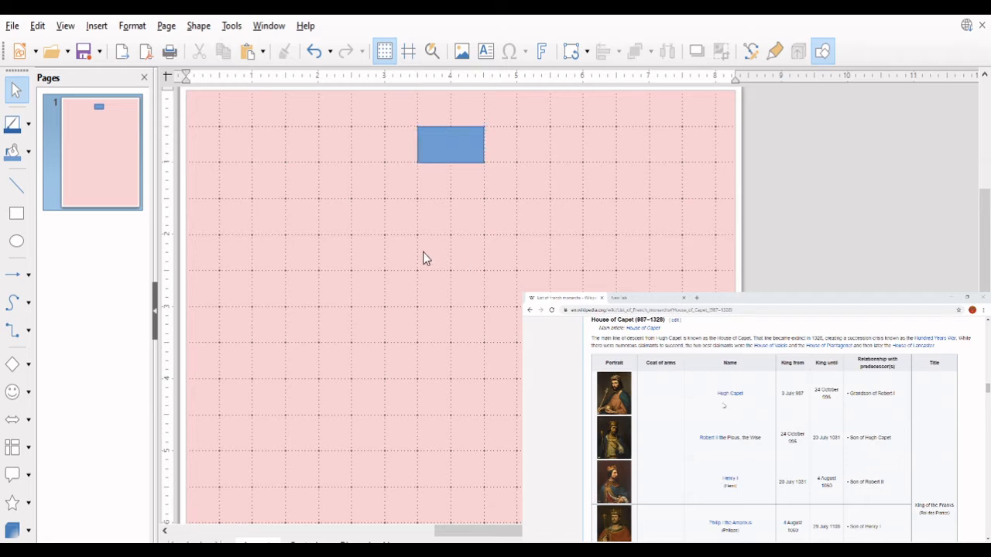
Fill the rectangle with red and give it a thick white outline.
click(465, 146)
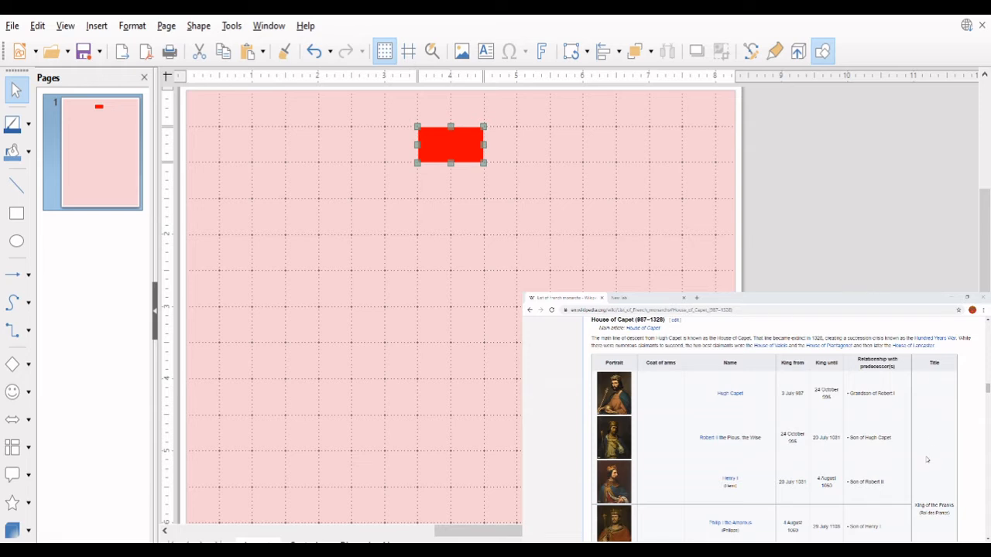
click(475, 246)
ctrl+scroll(476, 246, up, 1)
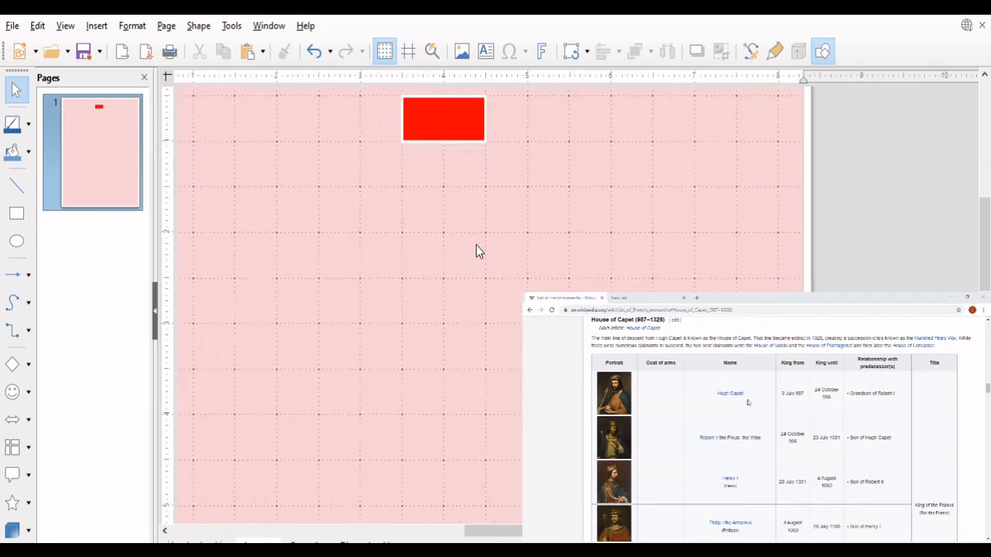
ctrl+scroll(476, 246, up, 2)
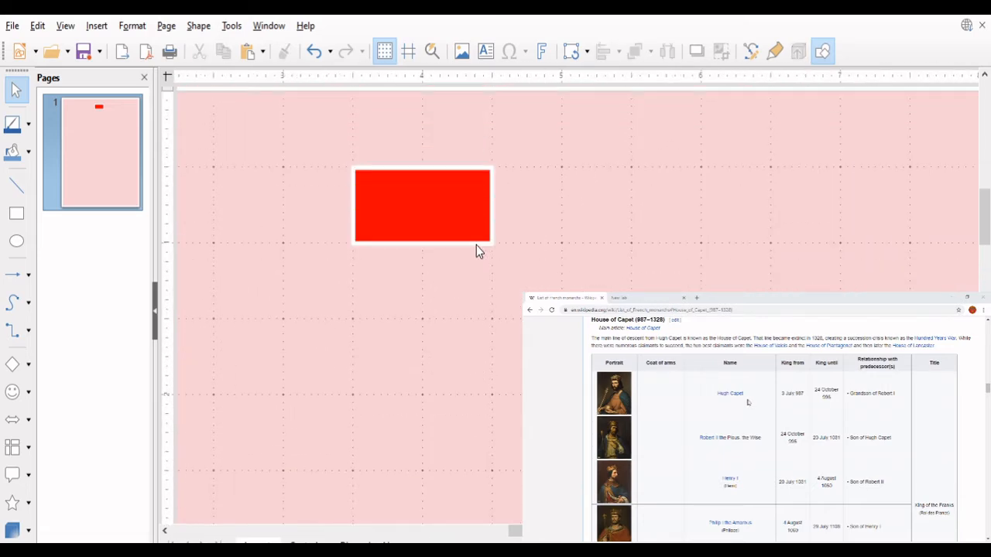
Add the text "Hugh Capet" inside the red rectangle.
click(422, 205)
click(423, 206)
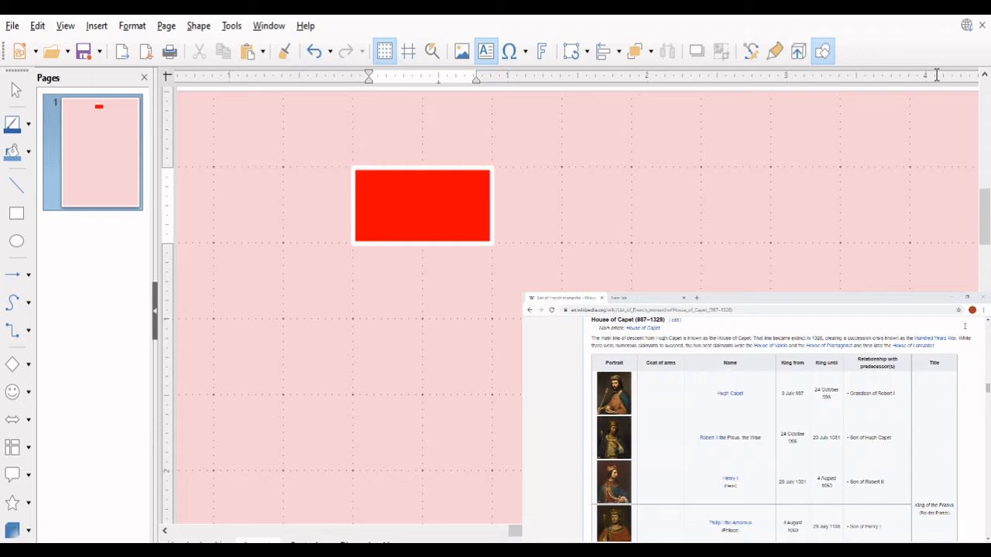
text(J)
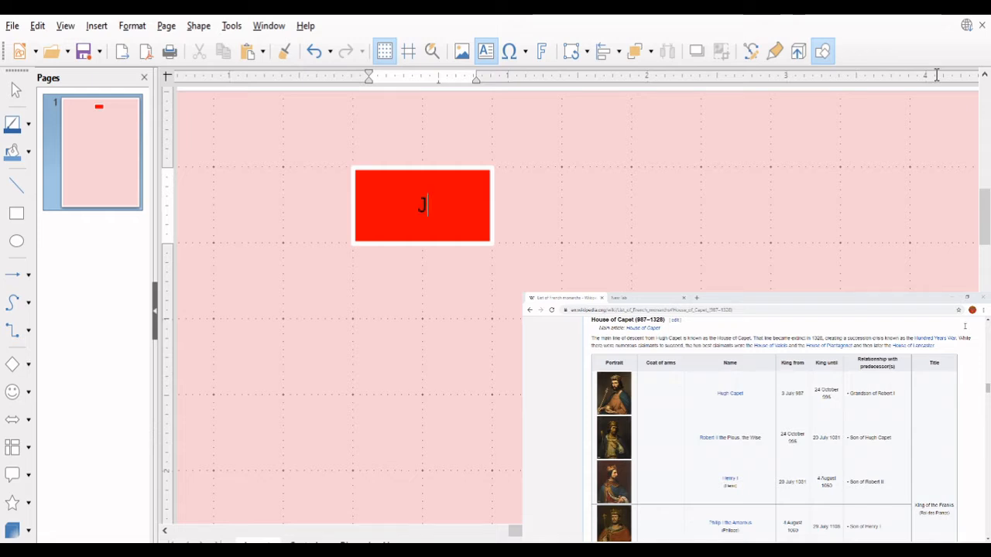
key(BackSpace)
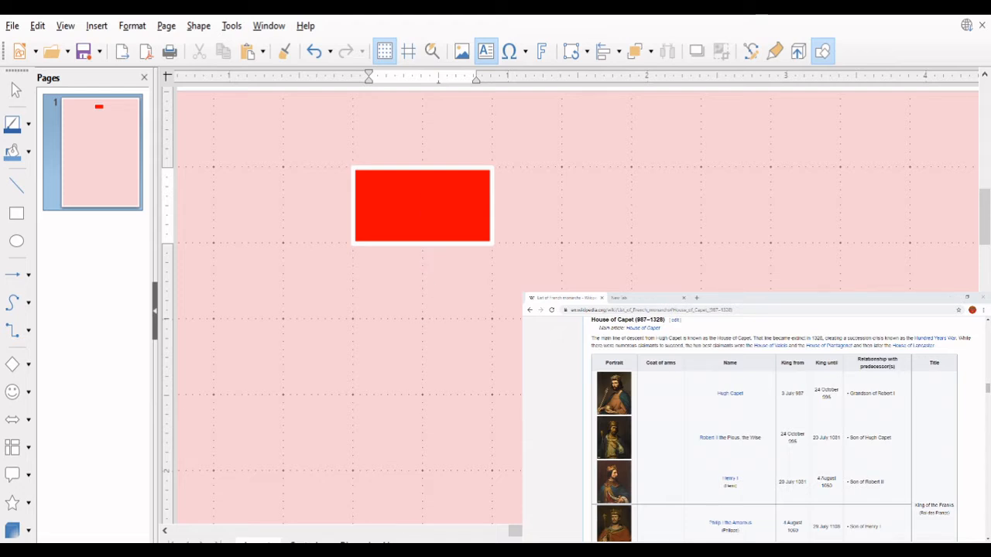
text(Hugh Capet)
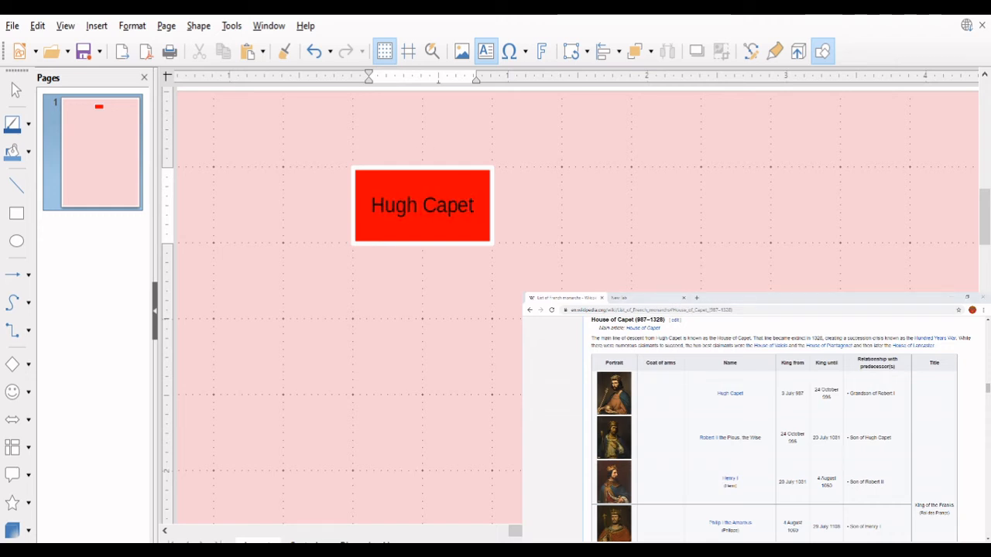
Change the "Hugh Capet" text to a narrower sans-serif font and colour it white.
key(ctrl+a)
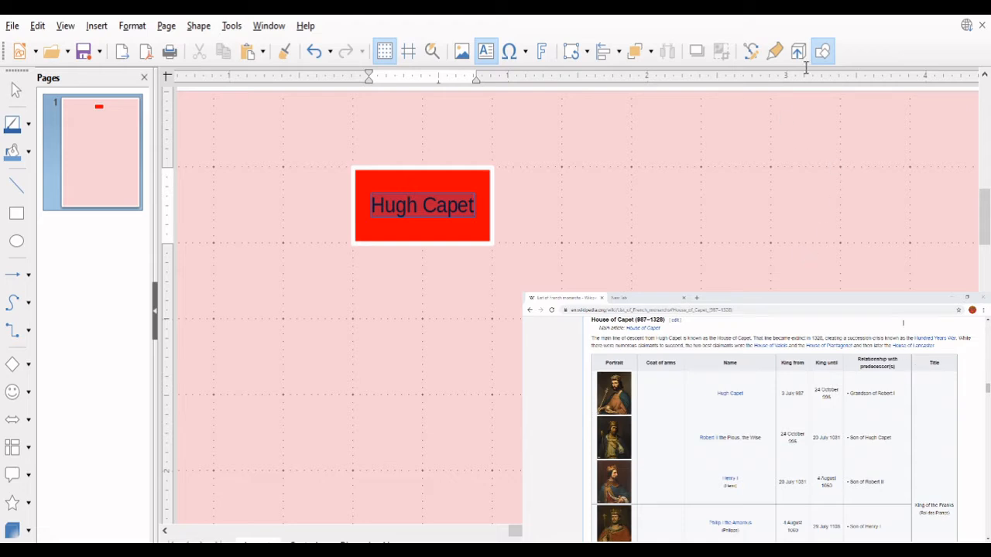
key(Return)
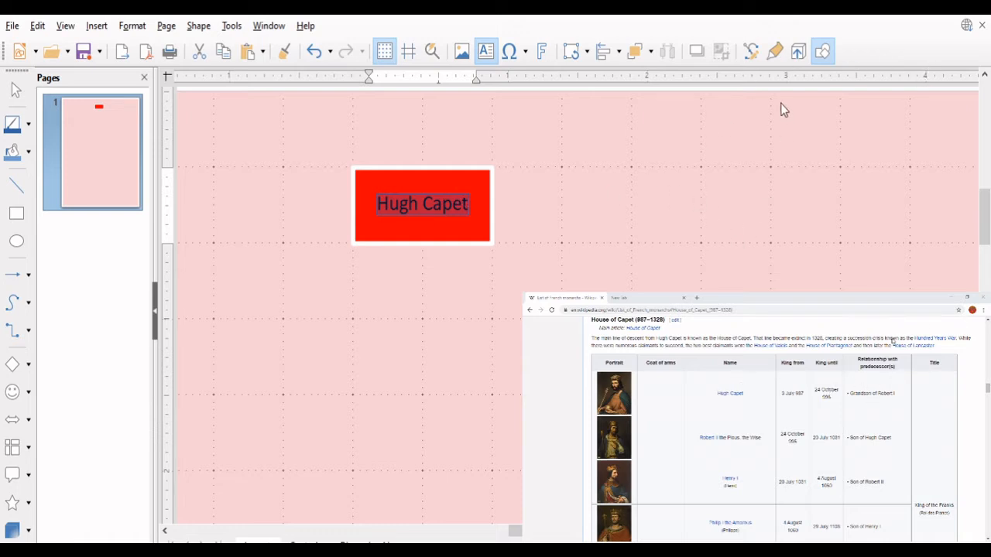
click(882, 224)
Add the reign dates "987-996" on a second line below the name in the red rectangle.
click(475, 204)
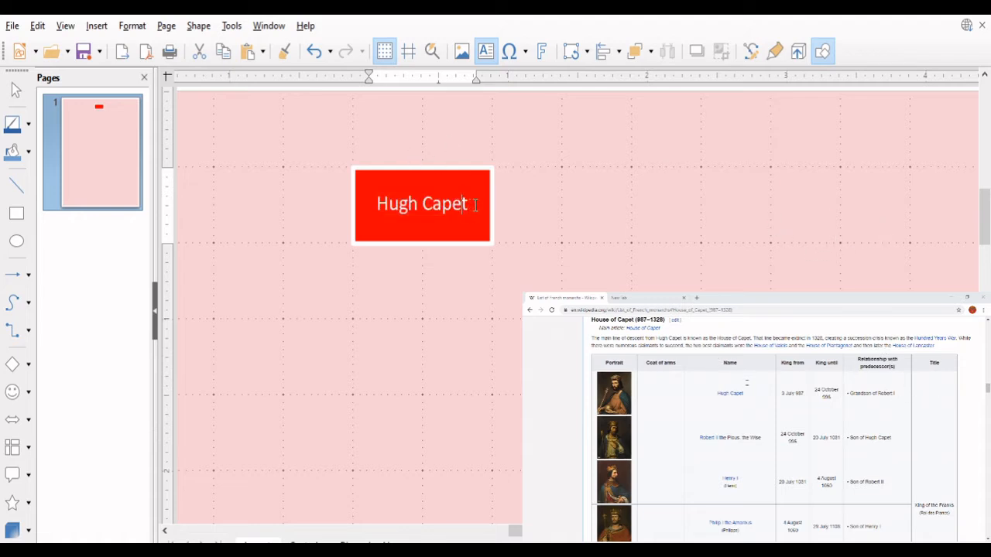
key(Return)
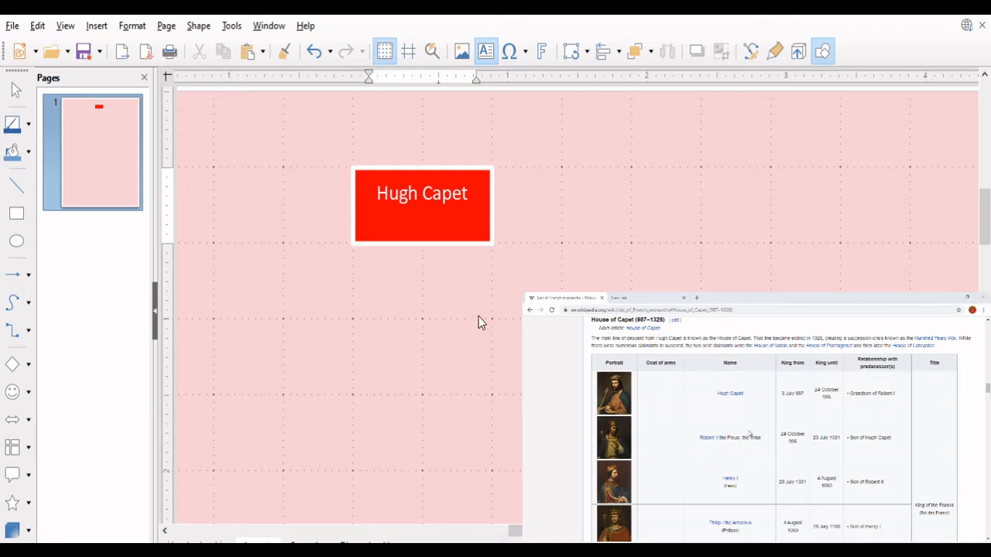
text(987-996)
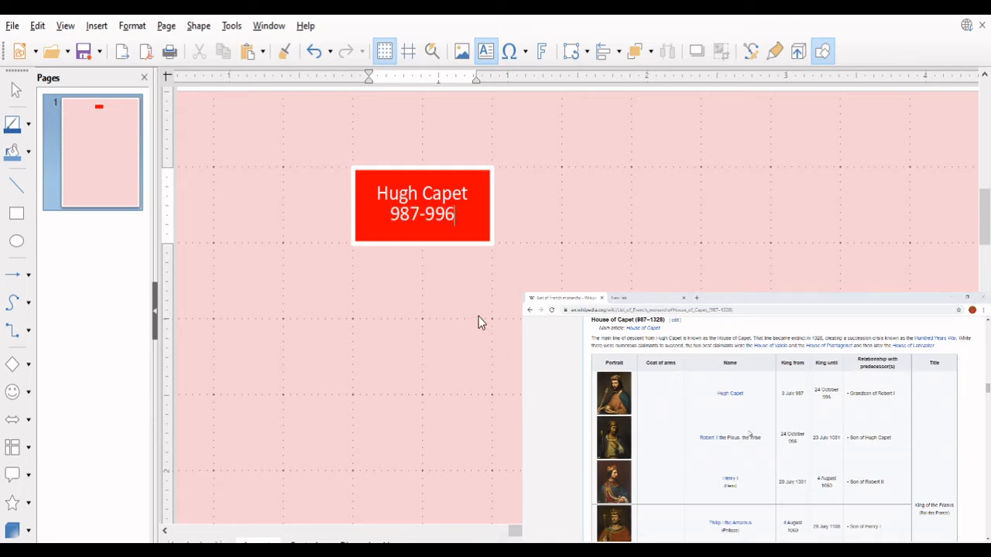
click(405, 380)
Change both text lines in the red rectangle to a serif font.
double_click(437, 197)
key(ctrl+a)
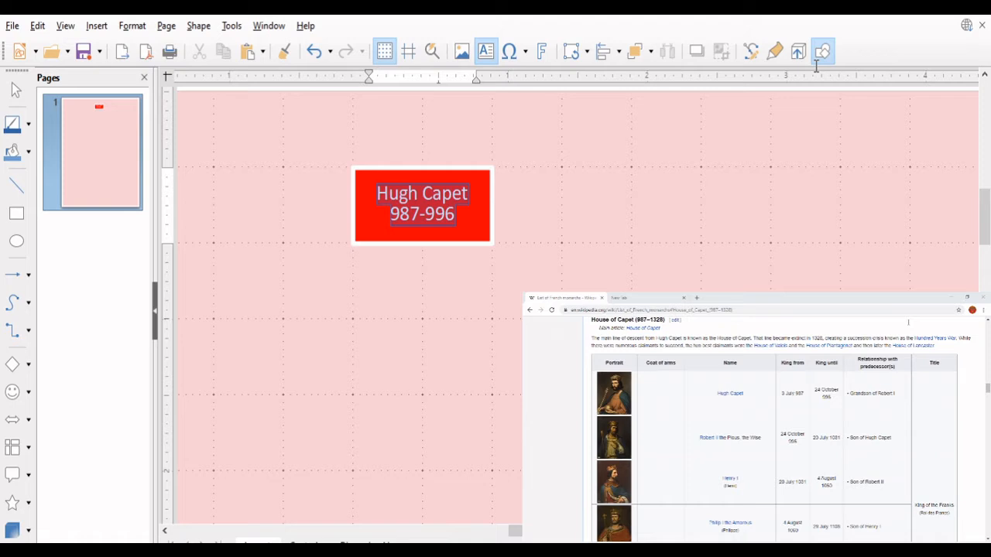
key(Return)
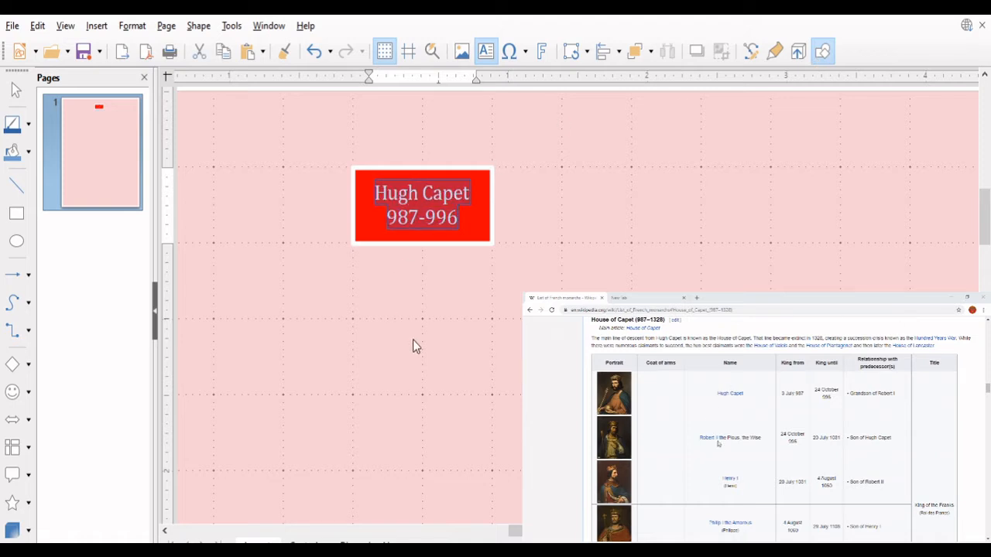
click(412, 340)
Switch to the browser and open the enlarged portrait of Hugh Capet from Wikipedia's list of French monarchs.
scroll(412, 340, up, 2)
scroll(419, 315, down, 3)
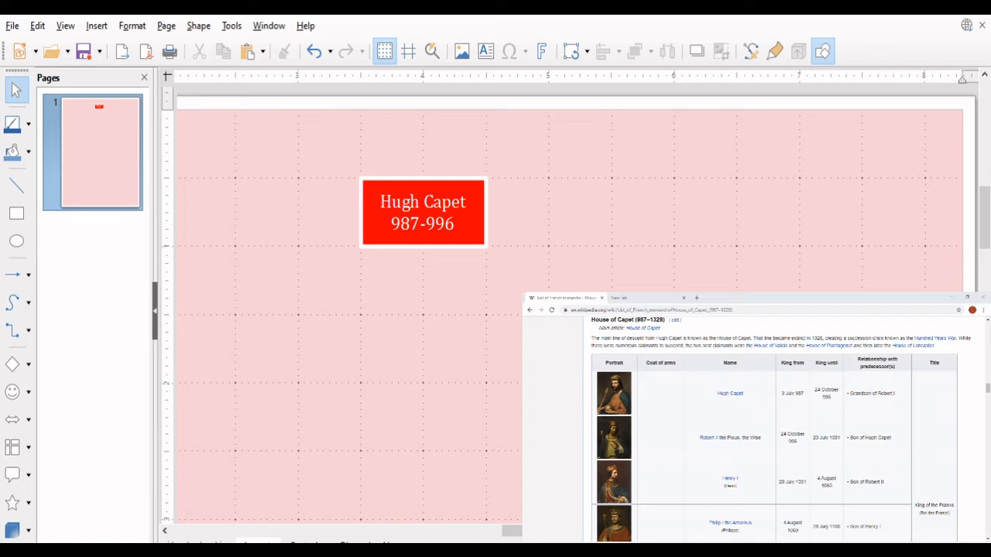
click(611, 406)
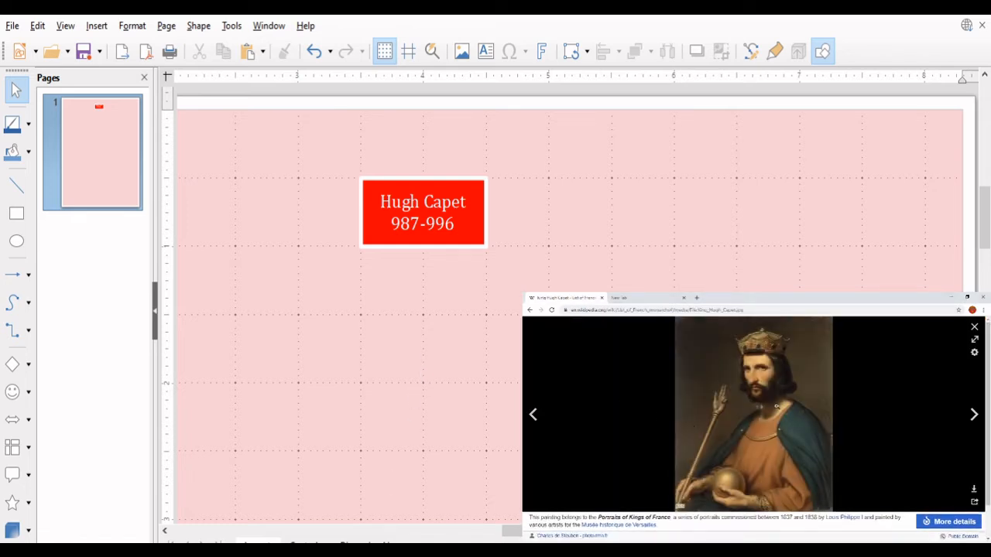
Download the original file of Hugh Capet's portrait and close the enlarged view.
click(974, 489)
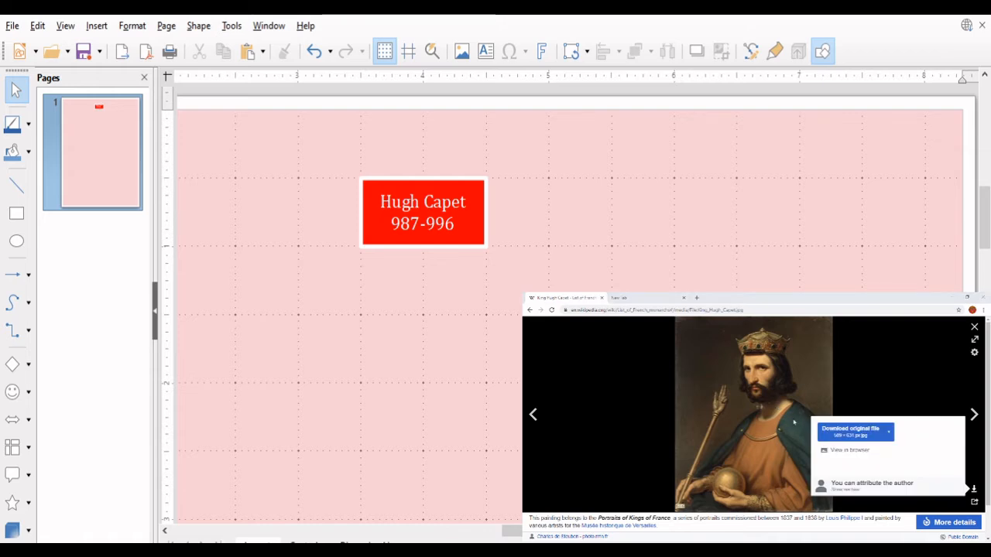
click(793, 423)
click(973, 328)
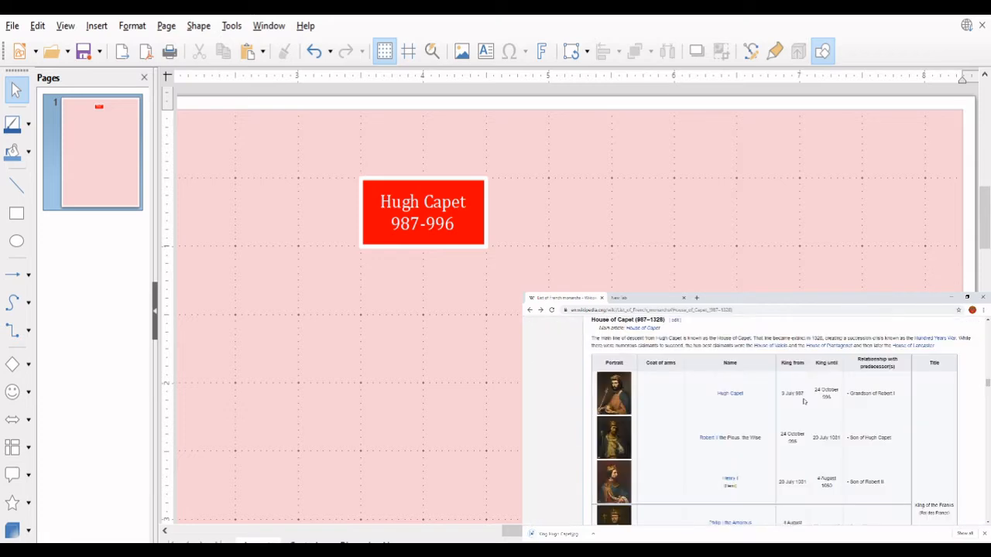
Reopen Hugh Capet's portrait from the Wikipedia list, download the original file again and close the enlarged view.
click(767, 546)
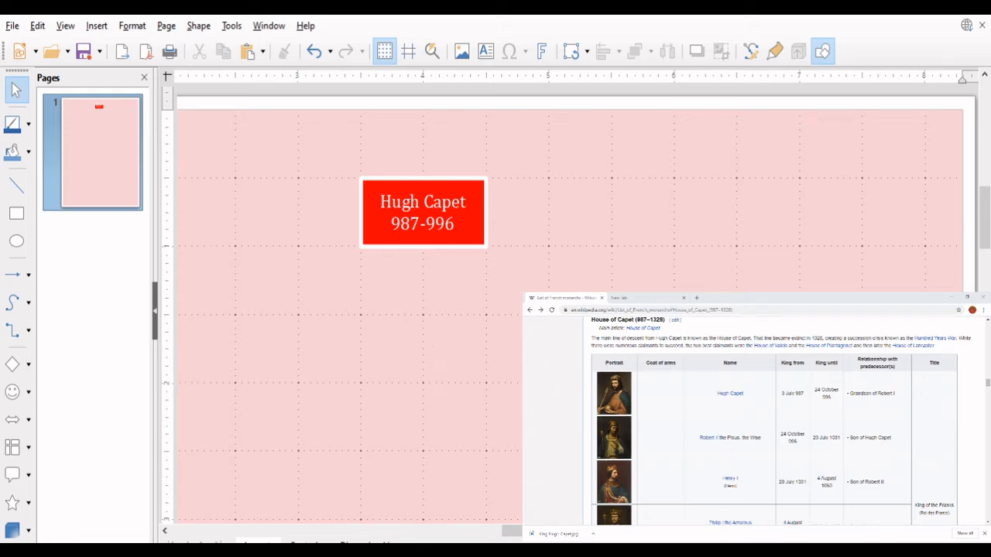
click(618, 381)
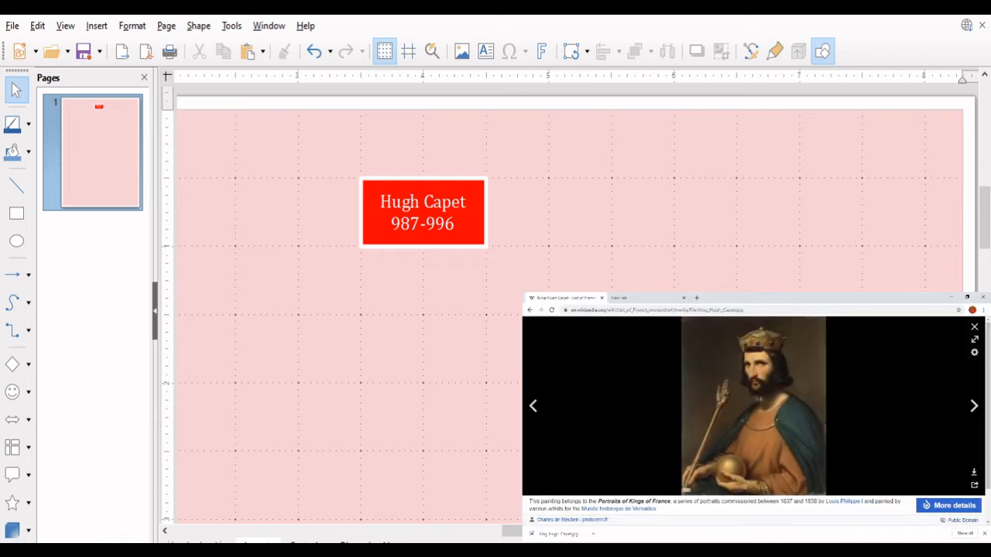
click(974, 328)
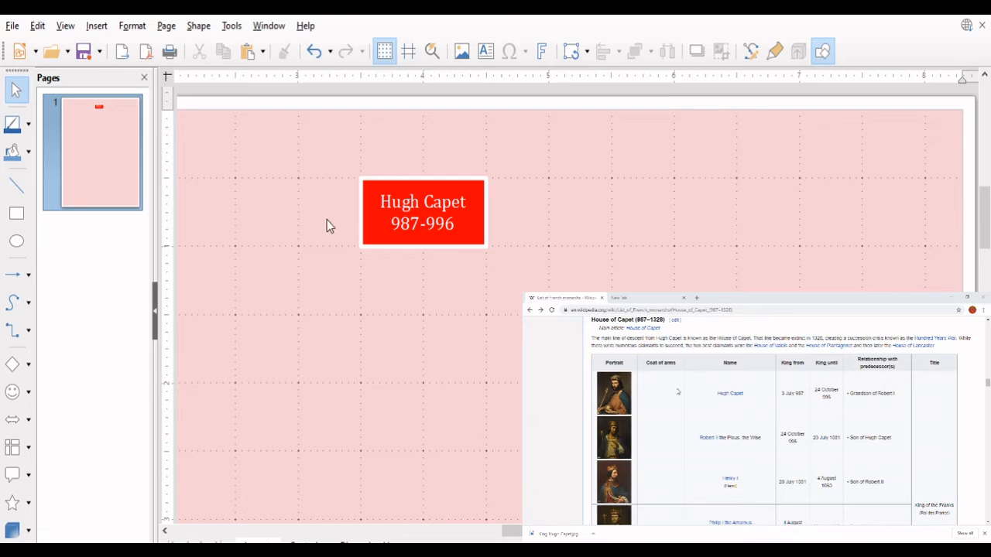
click(607, 405)
click(973, 472)
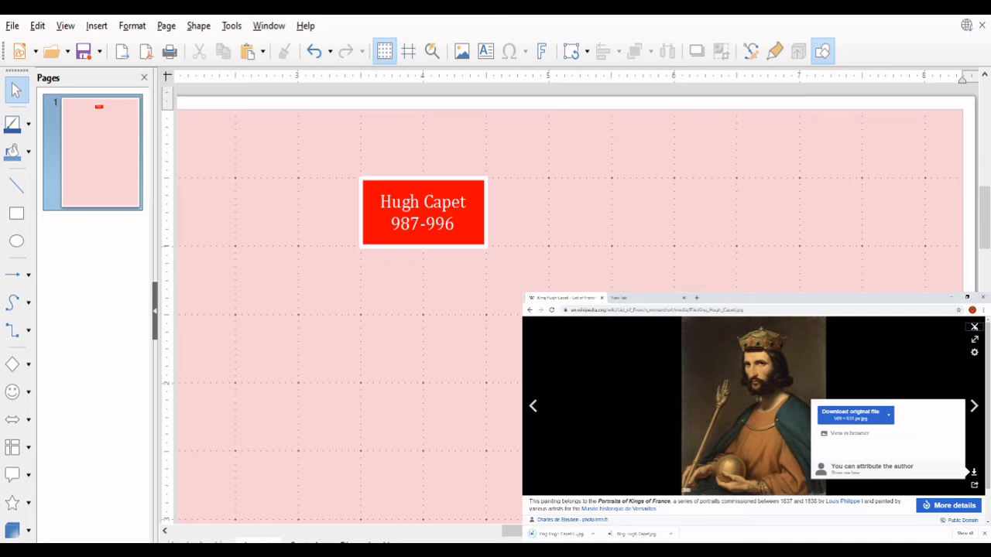
click(973, 327)
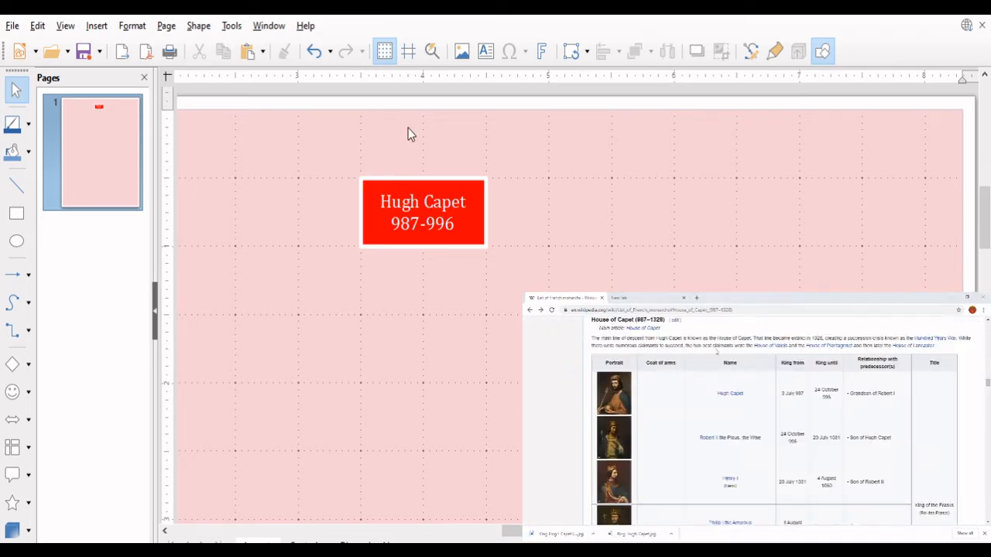
Insert the downloaded Hugh Capet portrait into the drawing.
click(462, 52)
key(ctrl+v)
scroll(366, 372, down, 2)
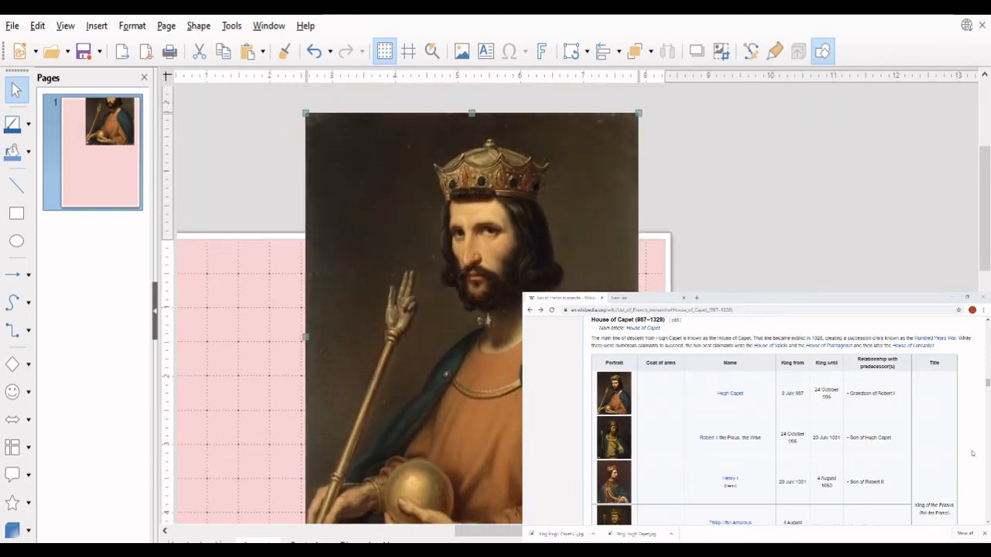
Shrink the portrait to about half the width of the red box and move it onto the page beside the box.
click(894, 509)
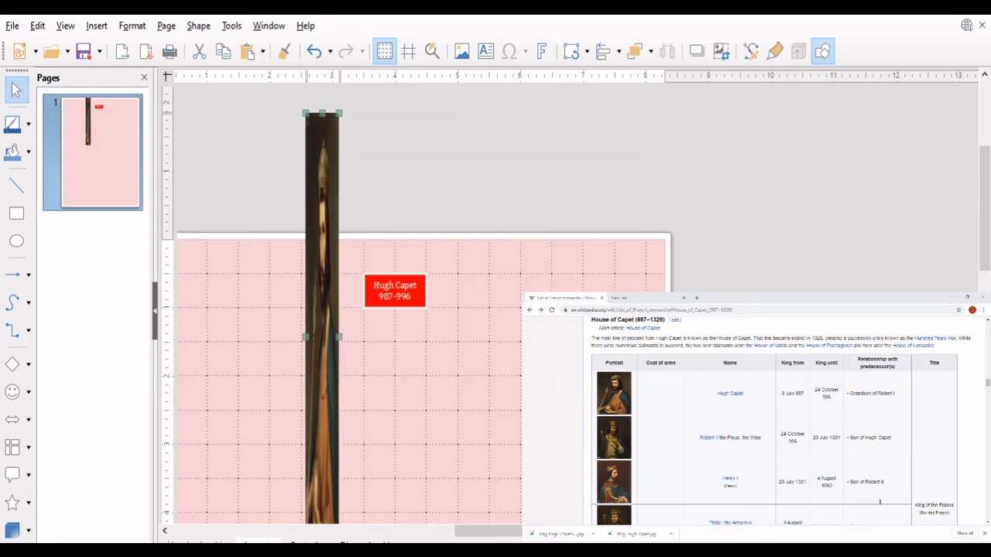
key(Return)
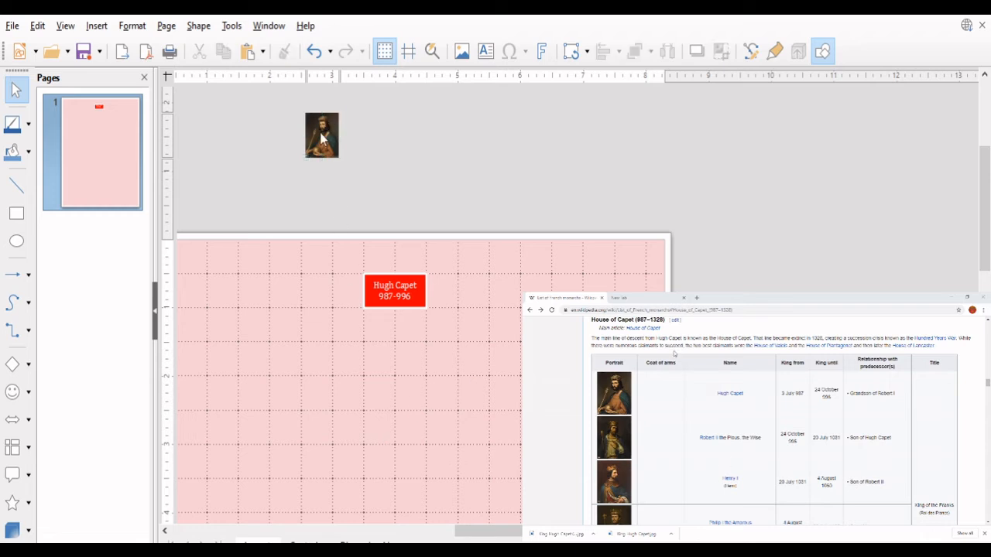
drag(321, 132, 475, 320)
Crop the portrait tightly around Hugh Capet's crowned head.
scroll(475, 321, up, 3)
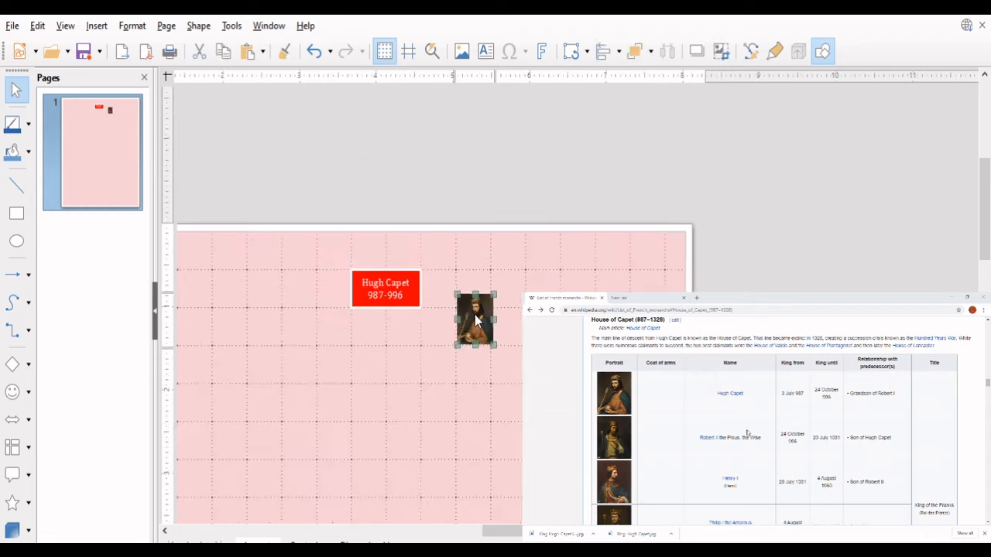
scroll(475, 321, up, 2)
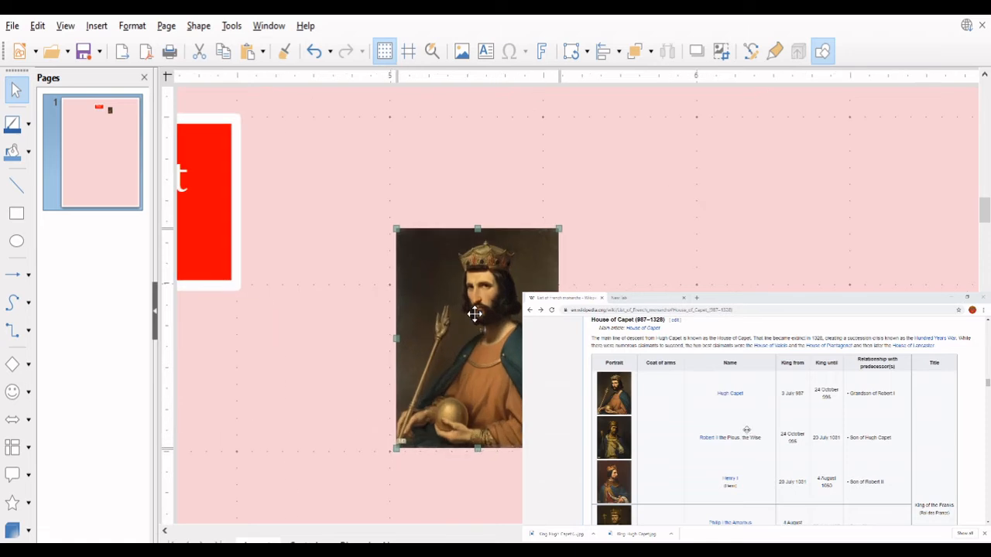
click(720, 51)
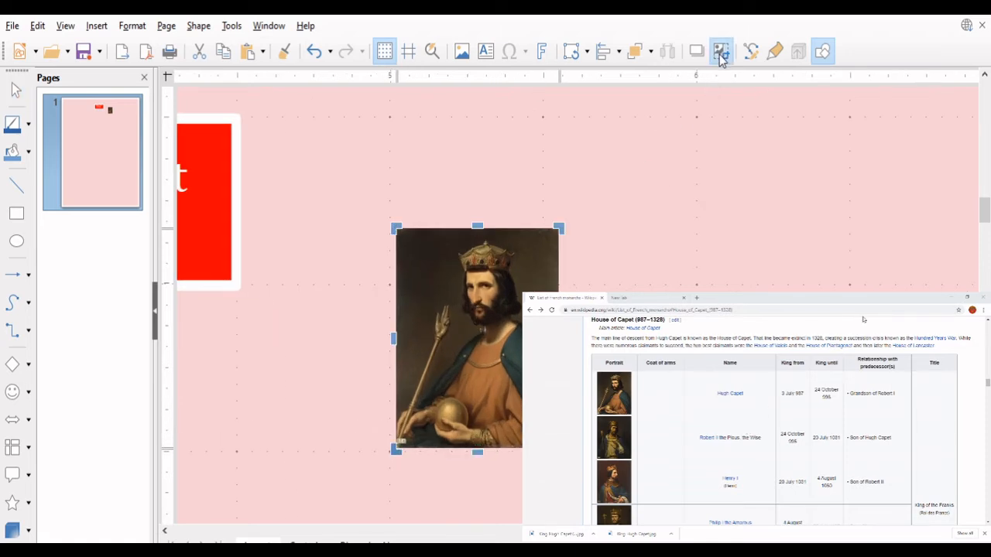
drag(396, 449, 441, 334)
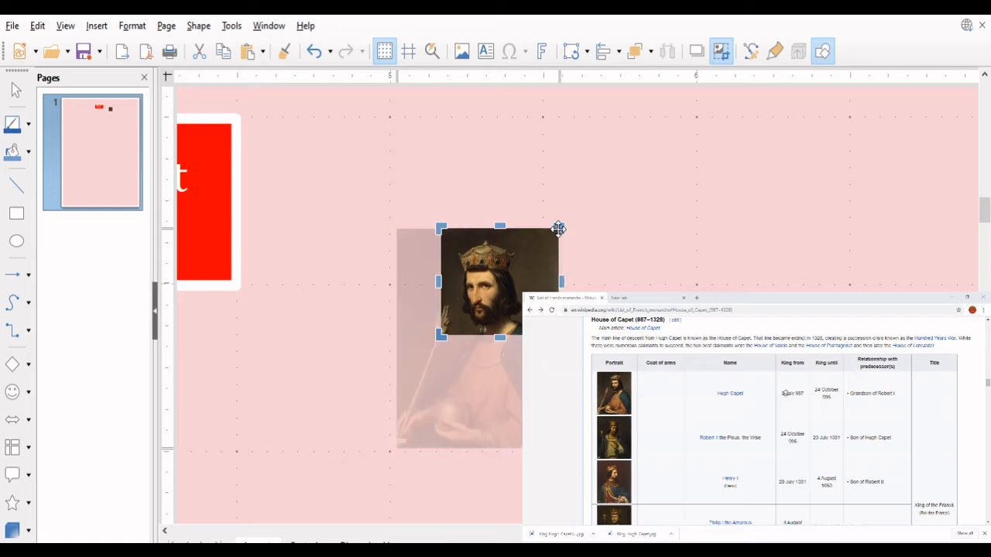
drag(560, 227, 529, 240)
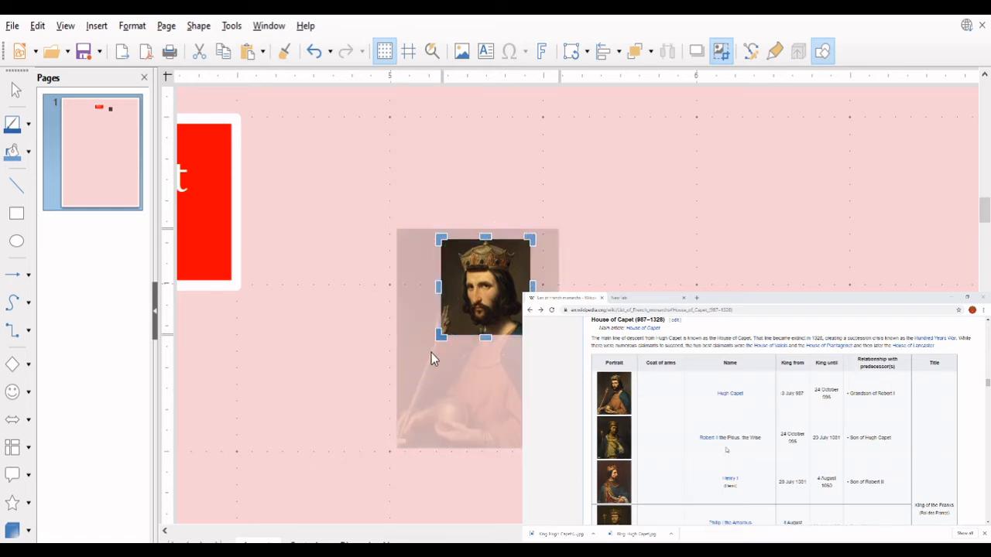
drag(444, 336, 453, 327)
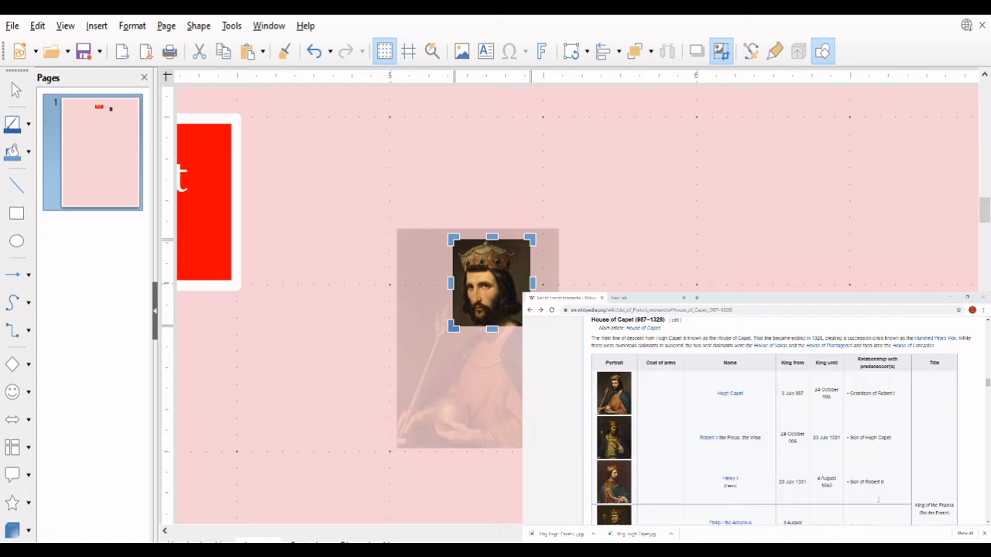
Resize the cropped portrait to a square of about 0.51 inch and finish cropping.
text(0.51)
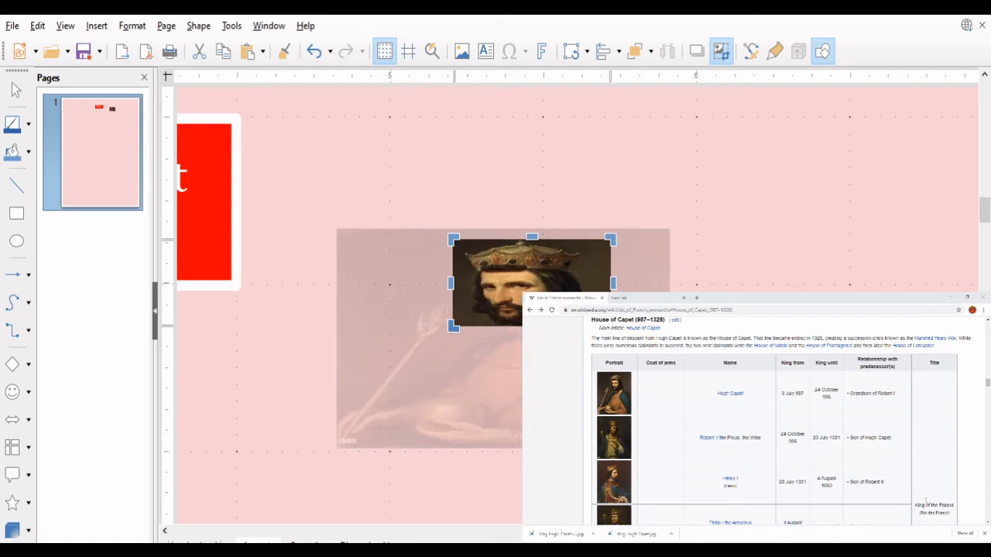
click(364, 437)
scroll(368, 438, down, 4)
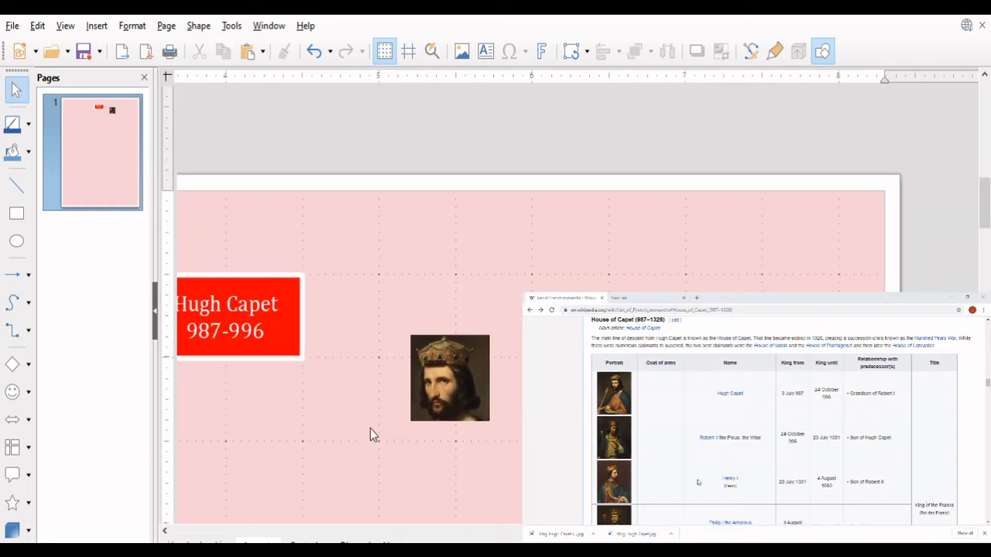
Place the cropped portrait flush against the left side of the Hugh Capet box, level with its upper edge.
scroll(370, 428, left, 3)
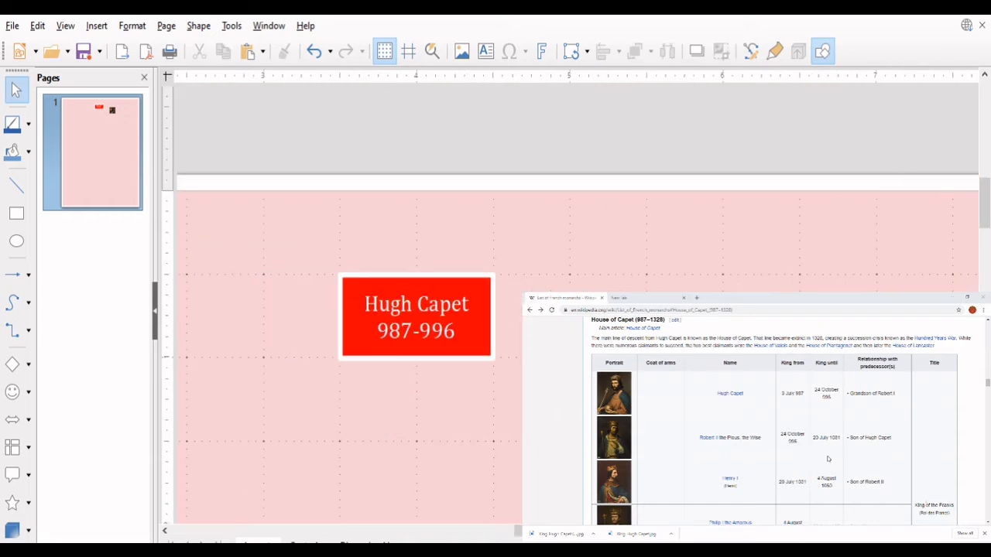
drag(644, 372, 302, 311)
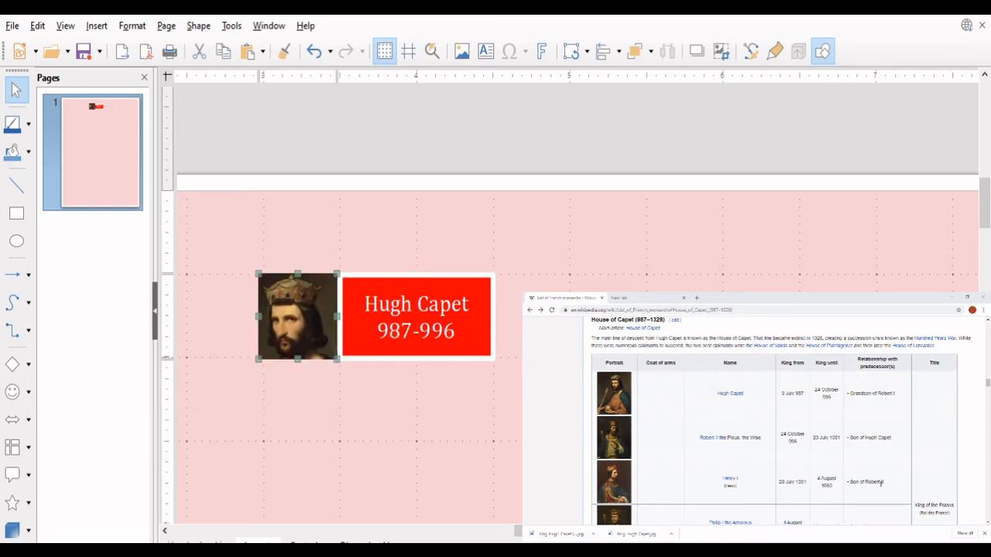
key(Left)
key(Left)
key(Right)
key(Right)
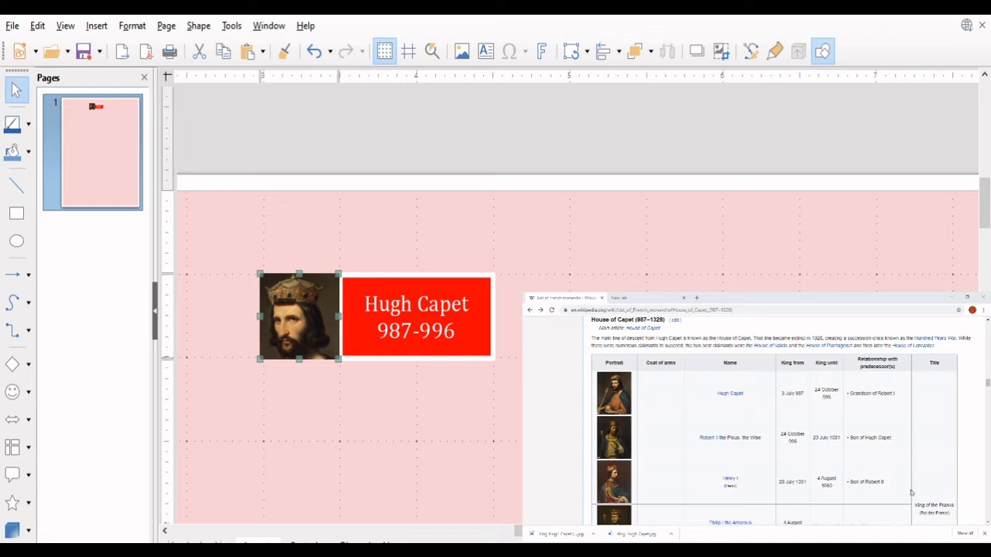
key(Escape)
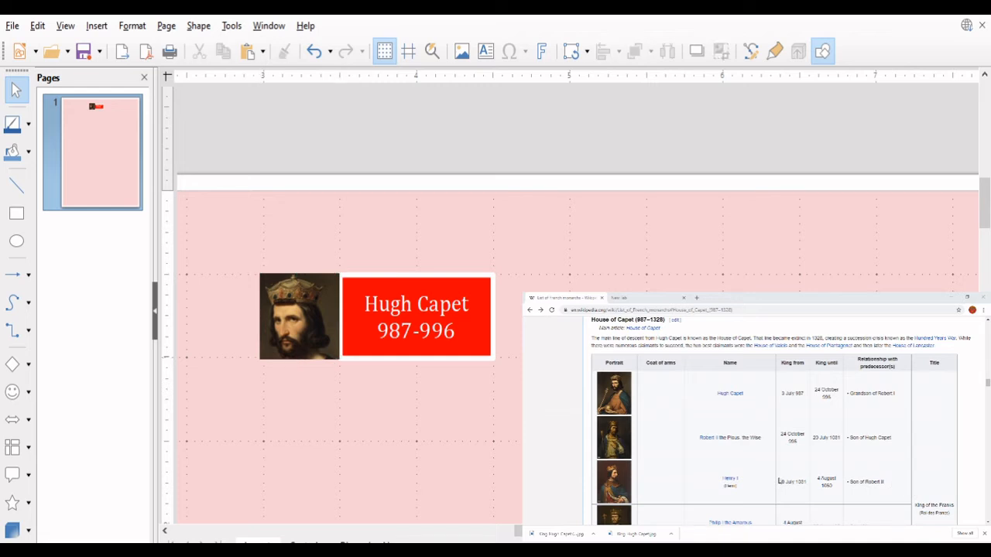
Draw a vertical line about 0.5 inch long down from the lower edge of the Hugh Capet box, left of its centre.
scroll(542, 429, down, 4)
scroll(542, 430, down, 1)
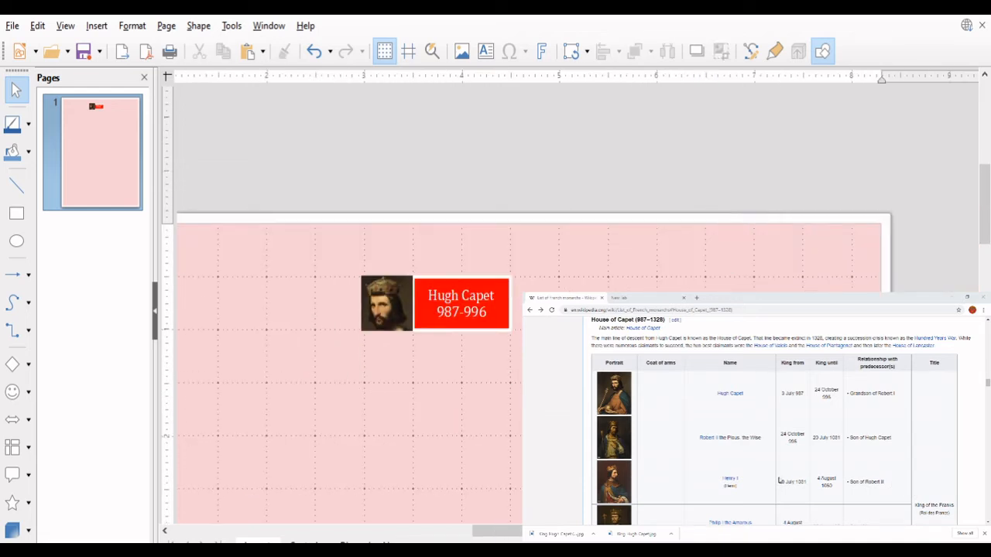
scroll(541, 425, up, 2)
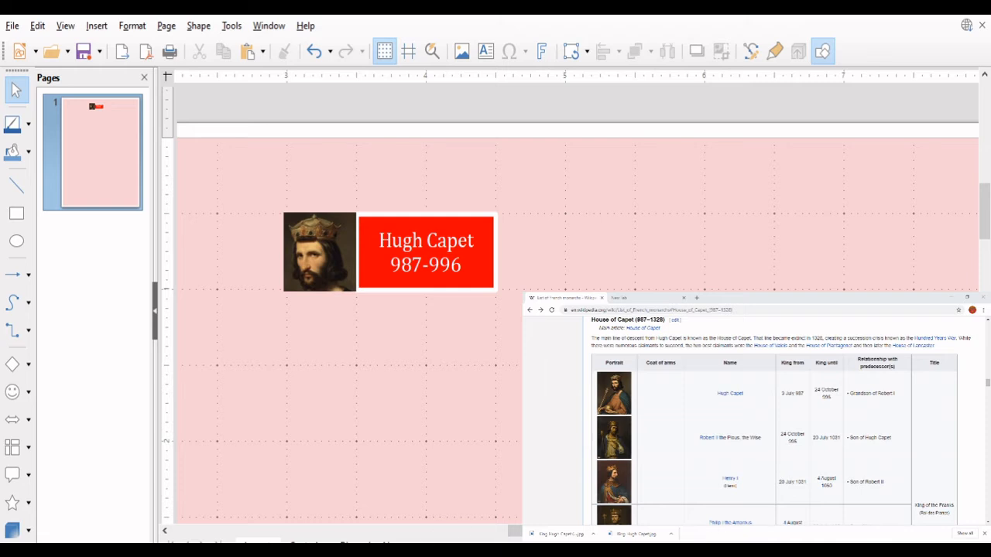
click(17, 189)
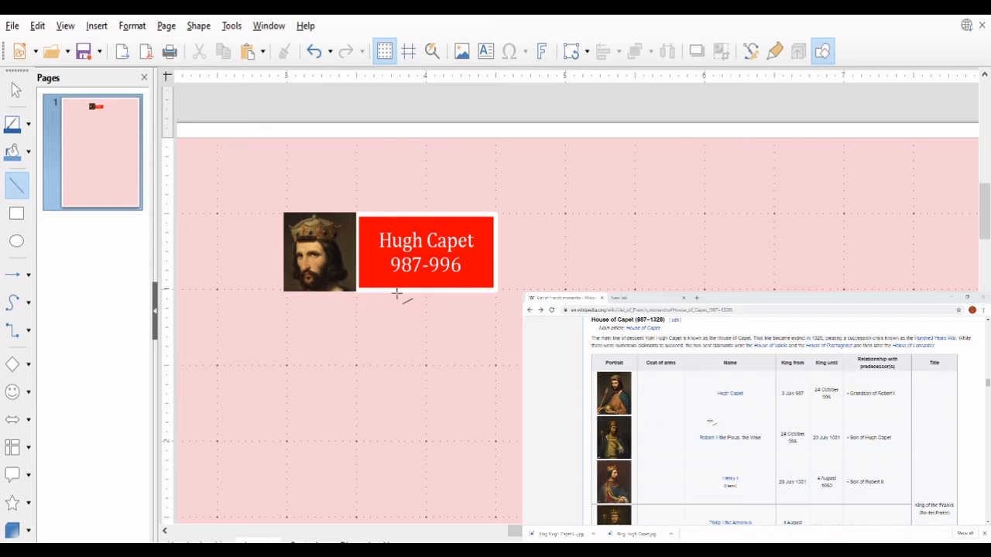
drag(394, 293, 394, 367)
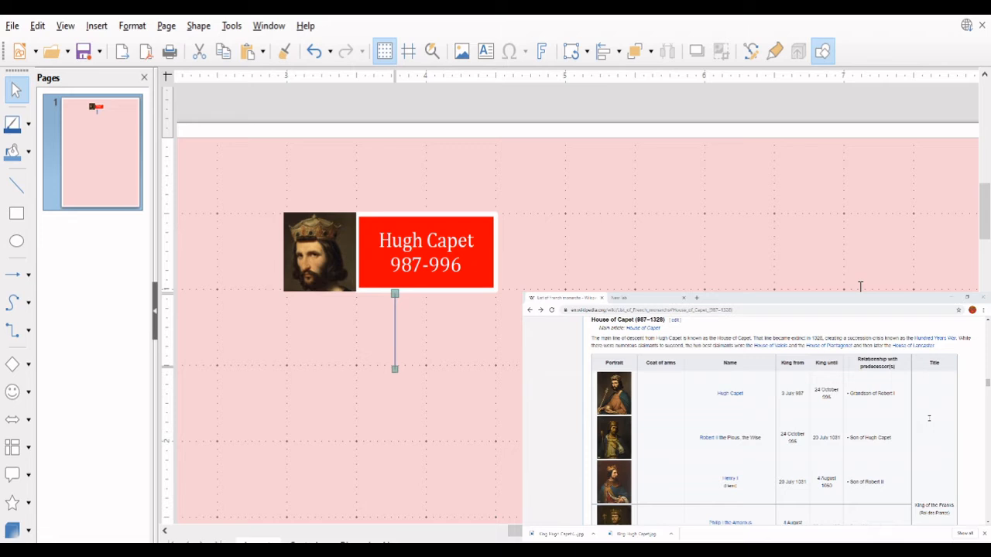
key(Up)
key(Left)
key(Left)
key(Right)
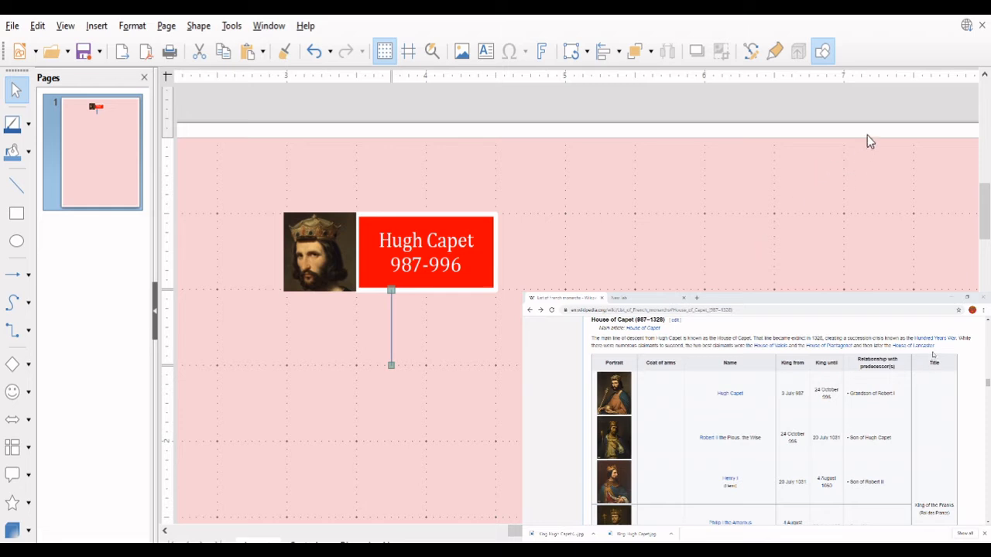
Thicken the vertical line and colour it white to match the box outline.
click(845, 237)
click(850, 231)
click(943, 213)
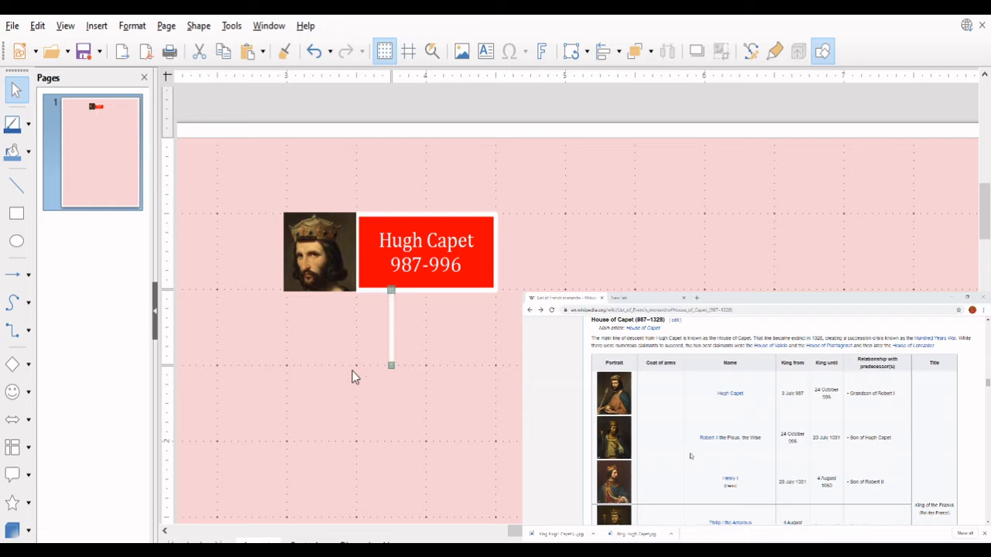
click(432, 351)
click(390, 339)
click(422, 410)
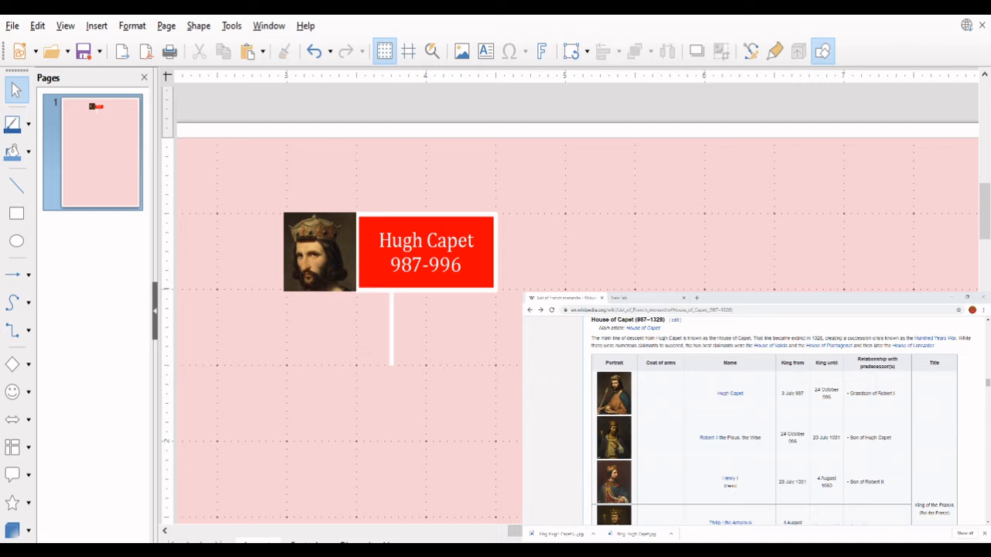
Check the next king in the Wikipedia list, then duplicate the Hugh Capet box and place the copy at the white line's lower end.
click(683, 424)
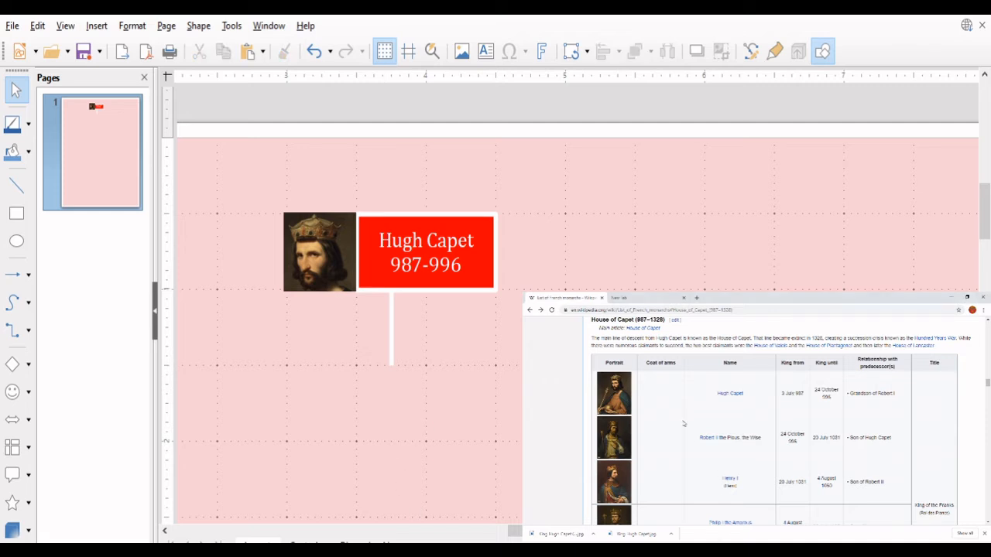
scroll(683, 423, down, 1)
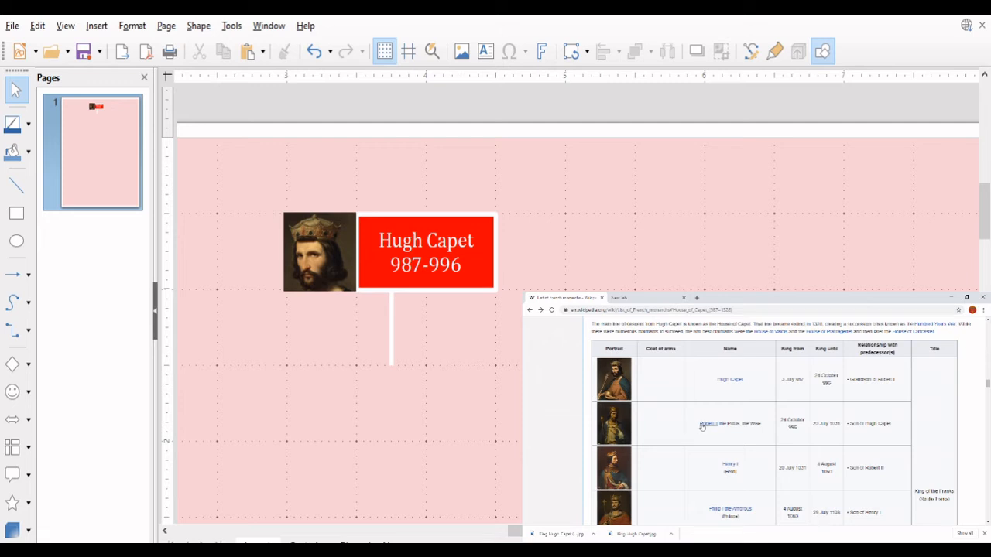
key(alt+Tab)
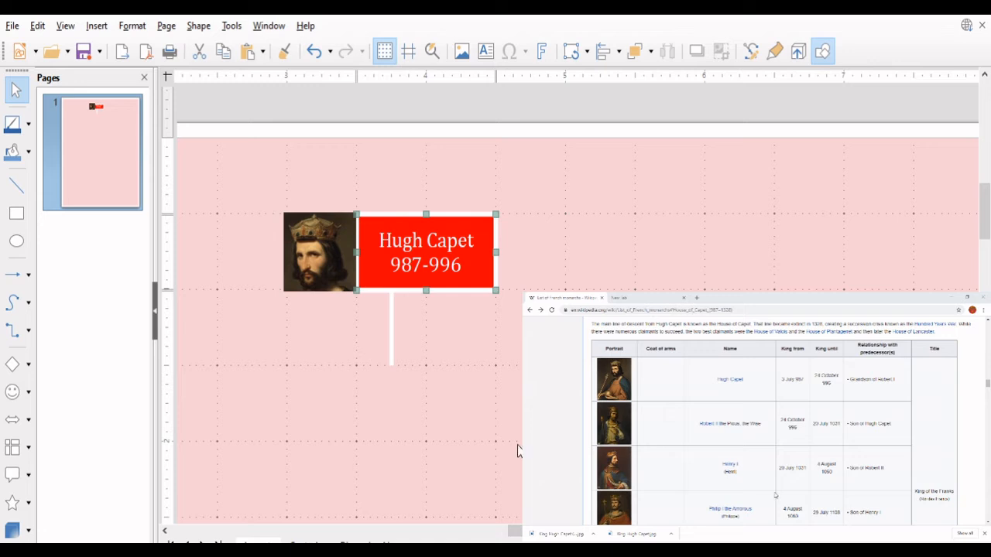
click(425, 392)
drag(523, 173, 338, 343)
key(ctrl+c)
key(ctrl+v)
key(Down)
key(Down)
key(Down)
key(Down)
key(Down)
key(Down)
key(Down)
key(Down)
key(Down)
key(Down)
key(Down)
key(Down)
key(Down)
key(Down)
key(Down)
key(Down)
key(Down)
key(Down)
key(Down)
key(Down)
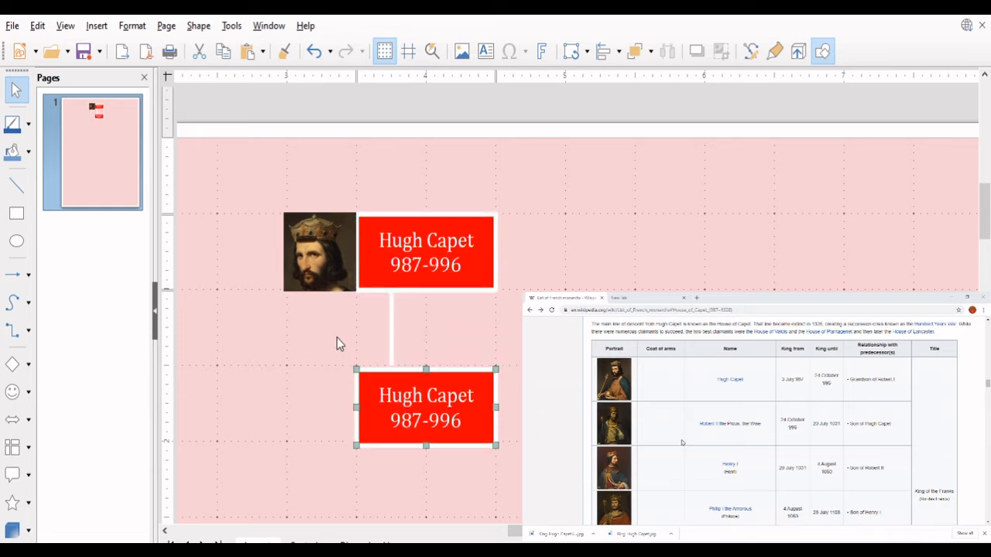
key(Up)
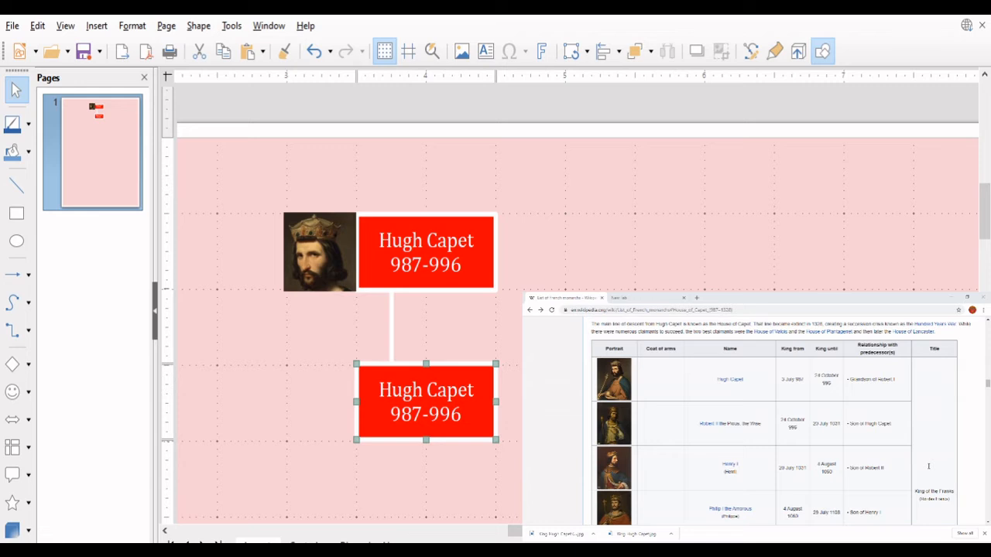
key(alt+Down)
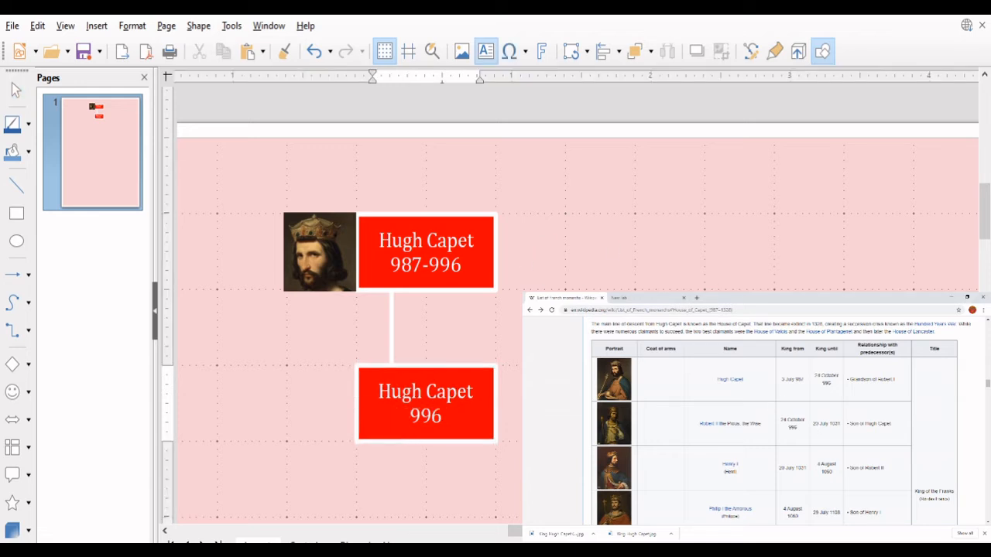
Complete the reign in the duplicated lower box as 996-1031, using the dates in the Wikipedia list.
click(983, 533)
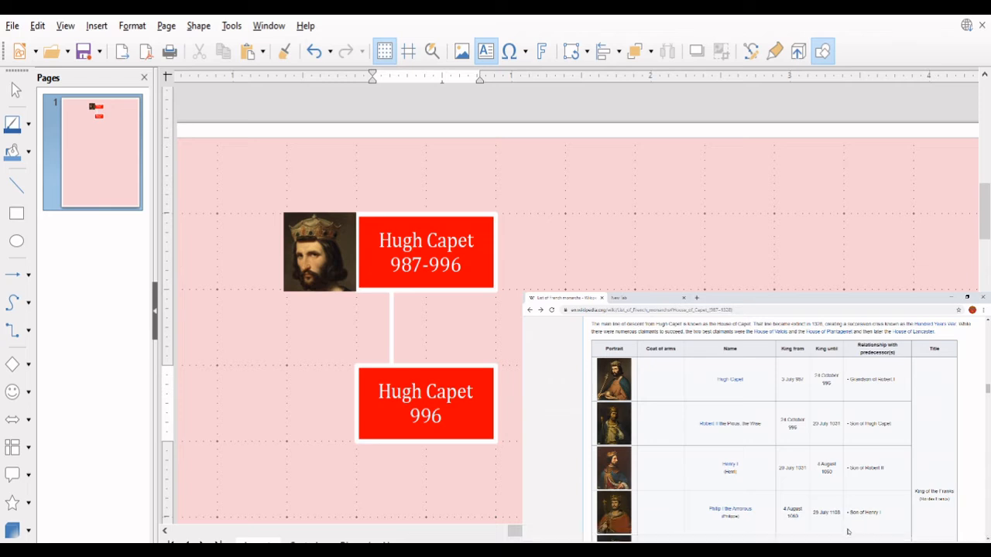
key(alt+Tab)
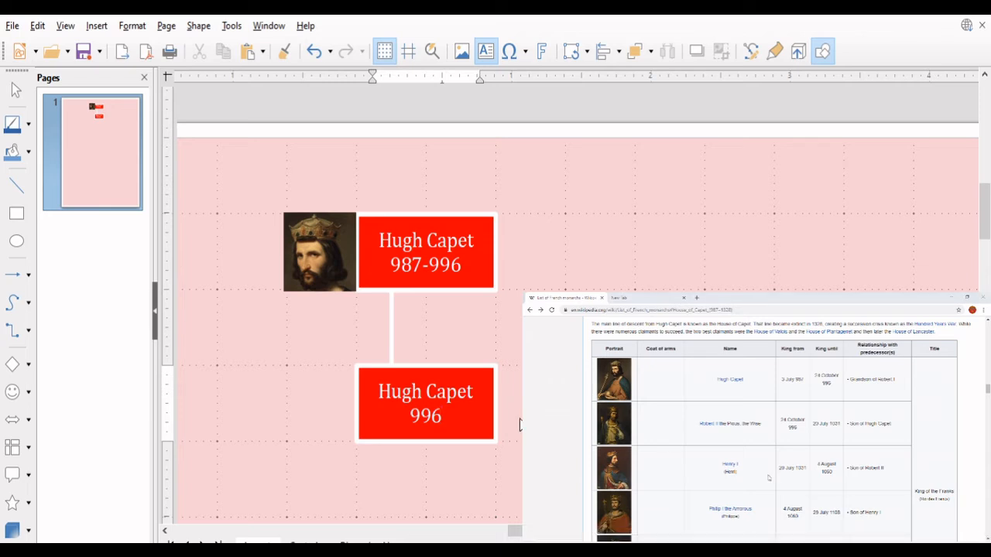
text(-1031)
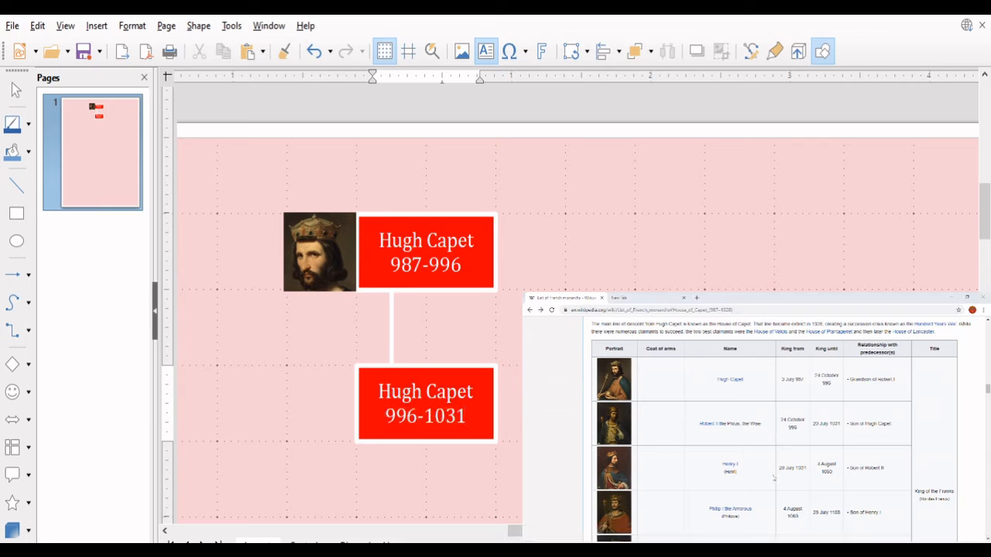
key(Escape)
Replace the name Hugh Capet in the lower box with Robert II.
click(421, 393)
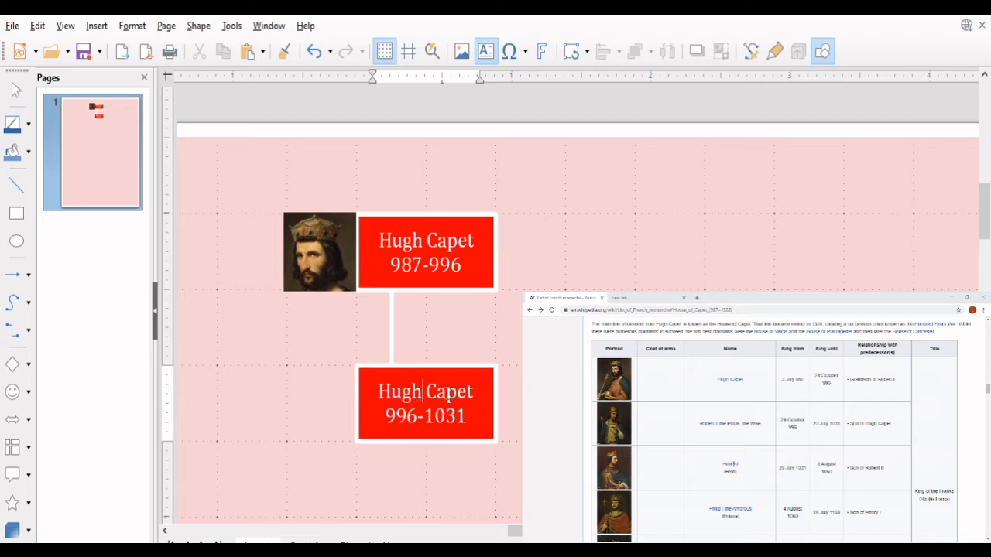
drag(474, 390, 367, 390)
key(BackSpace)
text(Ro)
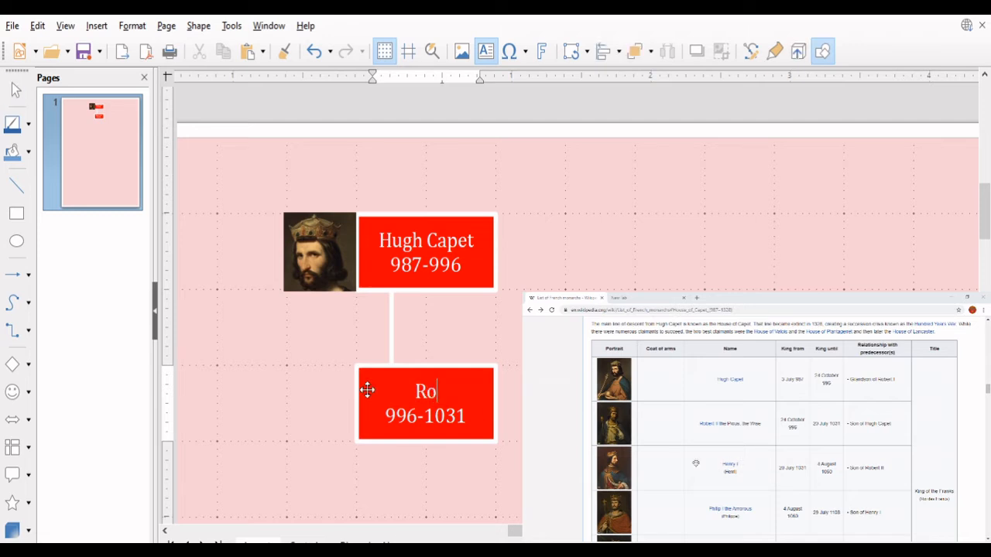
text(bert II)
key(BackSpace)
key(BackSpace)
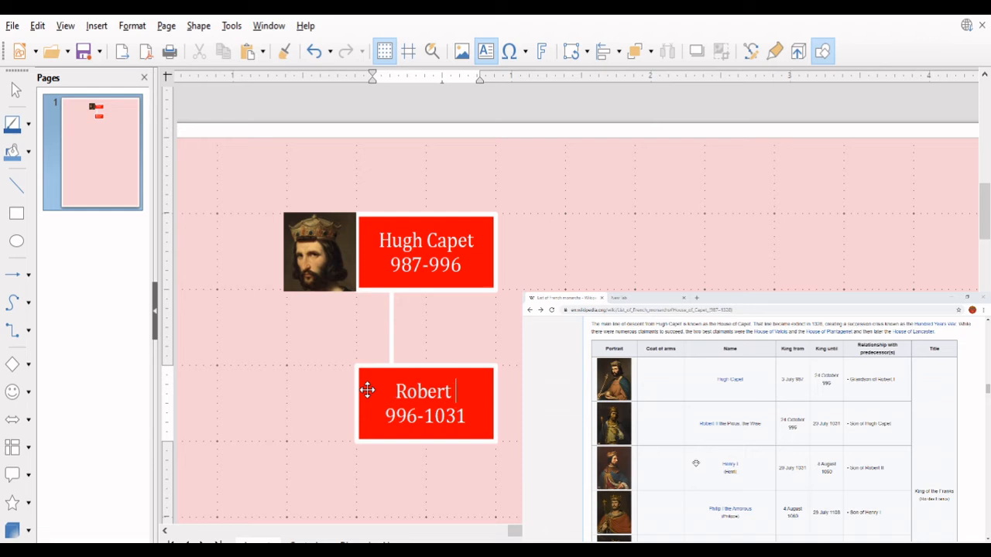
text(II)
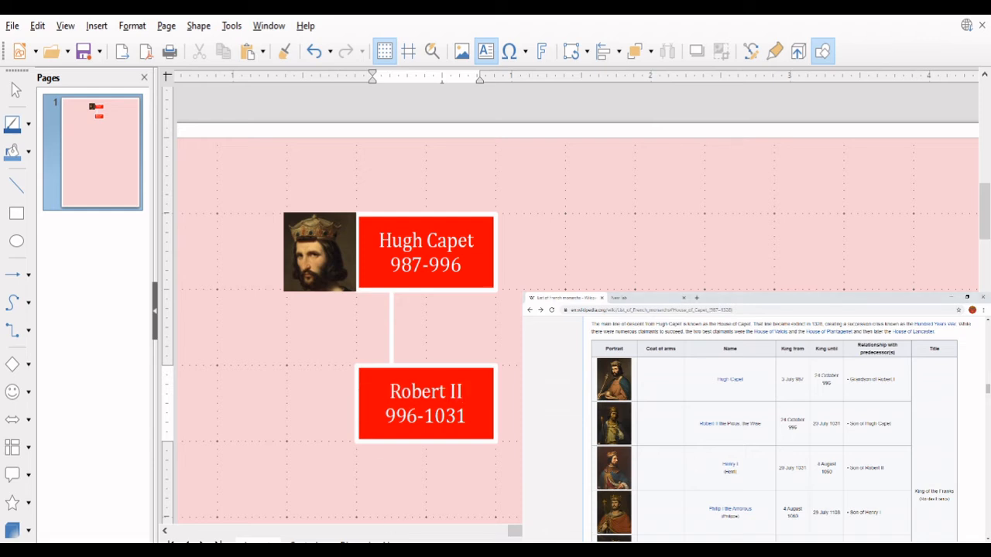
Add the nickname “The Pious” in slightly smaller type on its own line between Robert II's name and reign.
key(Return)
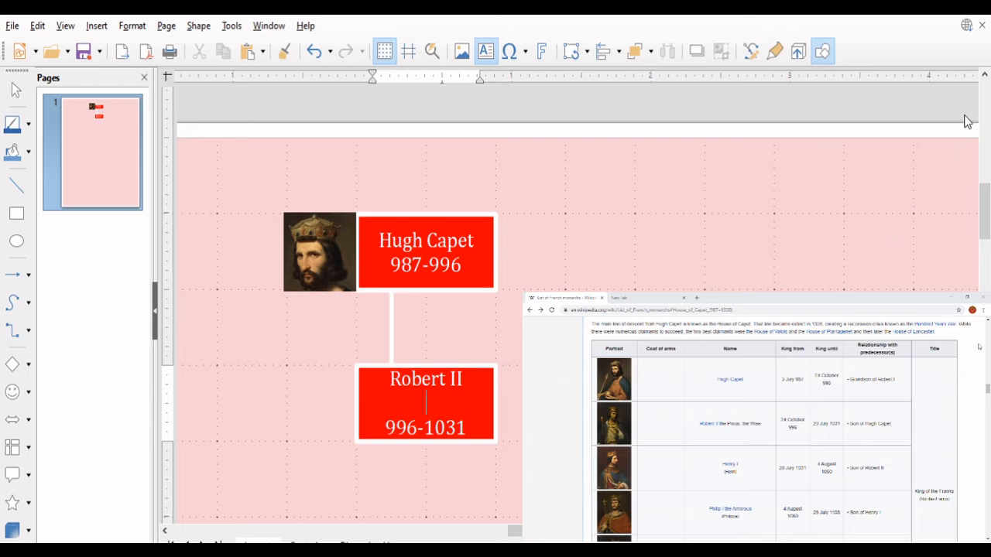
key(ctrl+[)
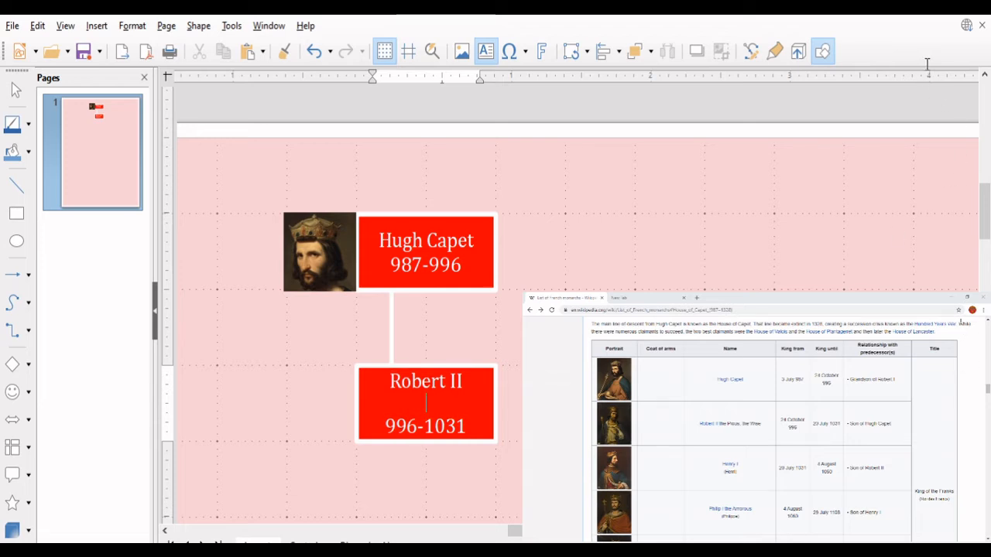
text(")
text(The Pi)
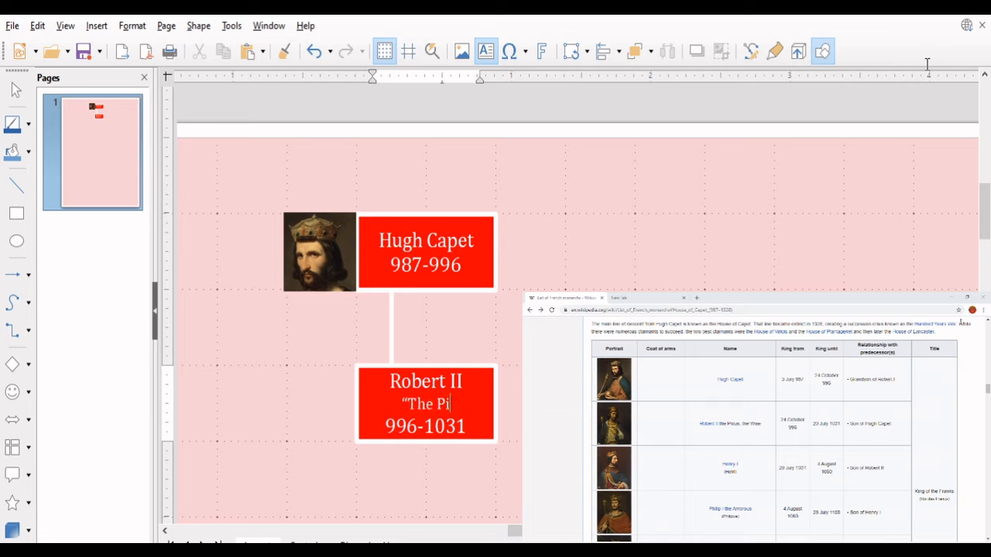
text(ous, T)
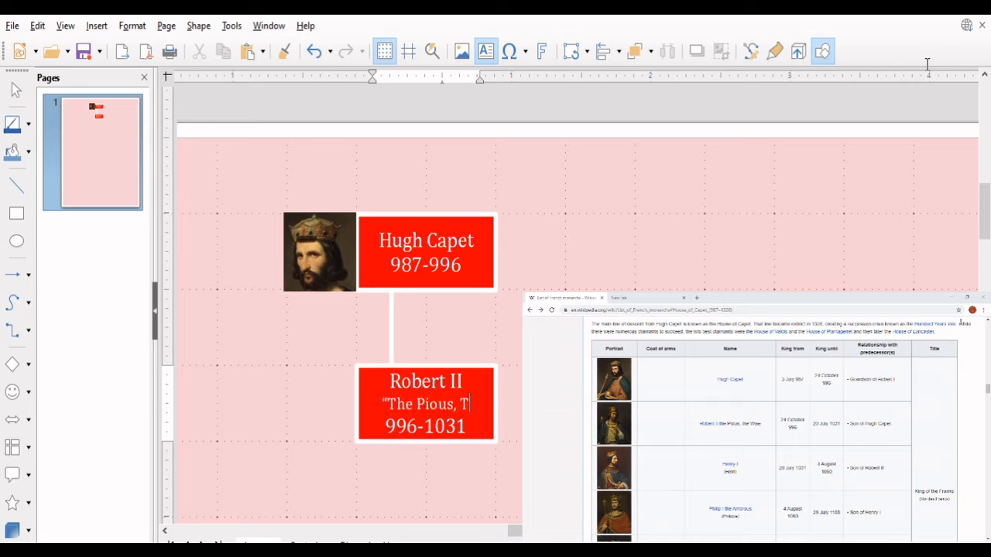
text(he Wise)
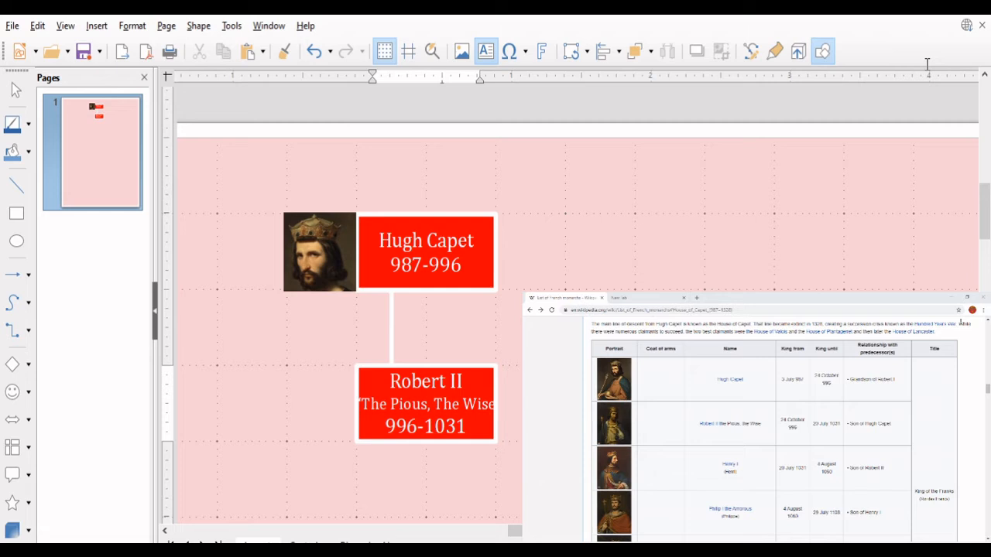
key(BackSpace)
key(BackSpace)
key(BackSpace)
key(BackSpace)
key(BackSpace)
key(BackSpace)
key(BackSpace)
key(BackSpace)
key(BackSpace)
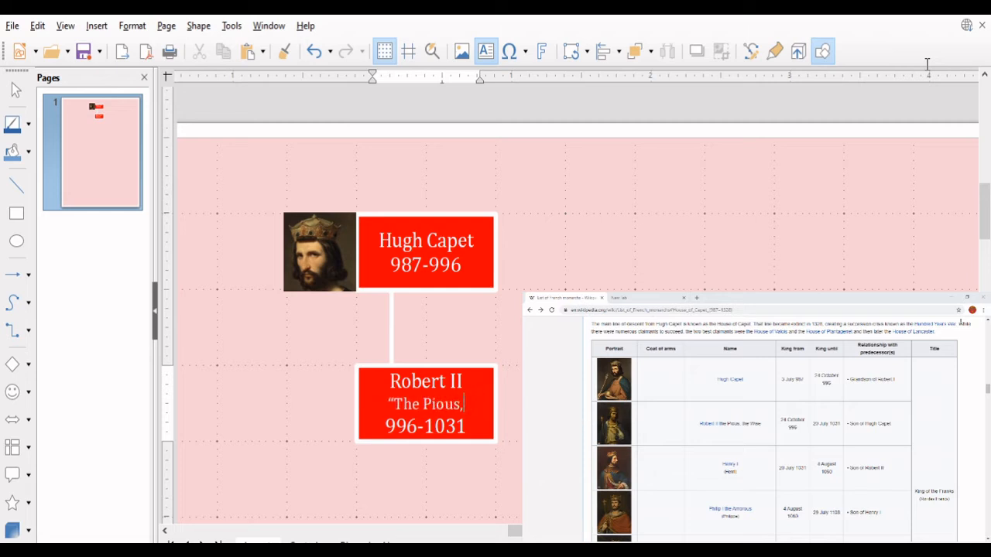
key(BackSpace)
text(")
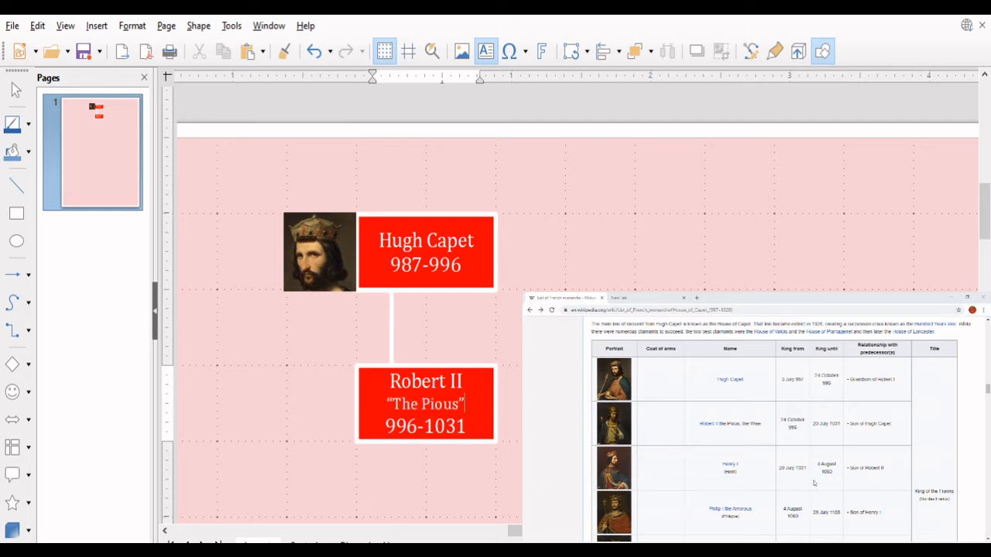
Download the original file of Robert II's portrait from the Wikipedia list and close the image viewer.
click(617, 430)
scroll(618, 430, up, 1)
scroll(617, 430, down, 3)
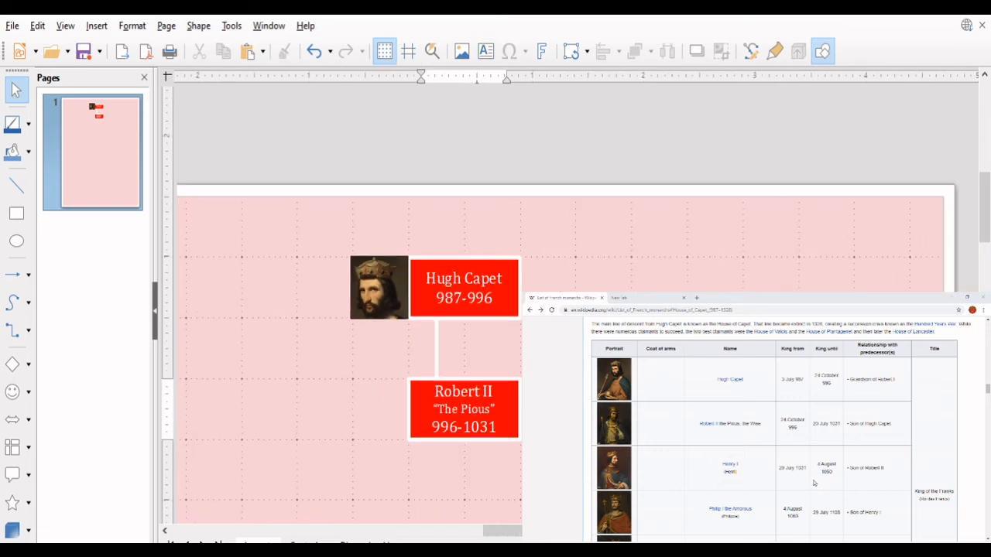
click(612, 423)
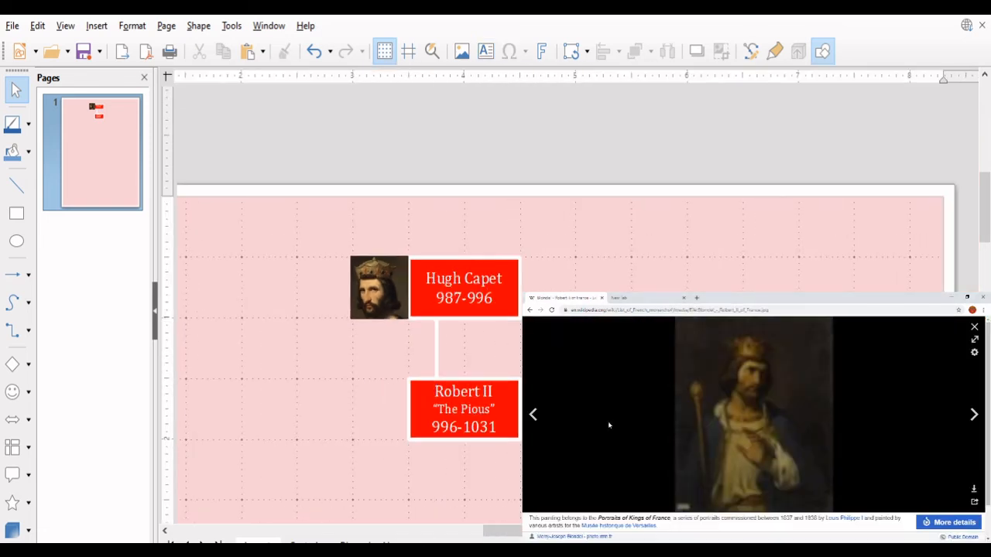
click(973, 489)
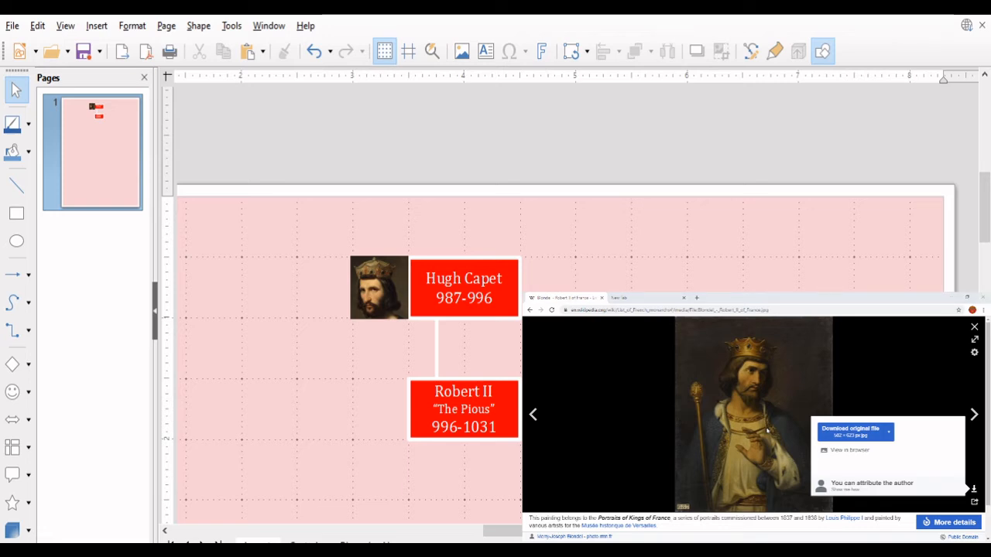
click(851, 431)
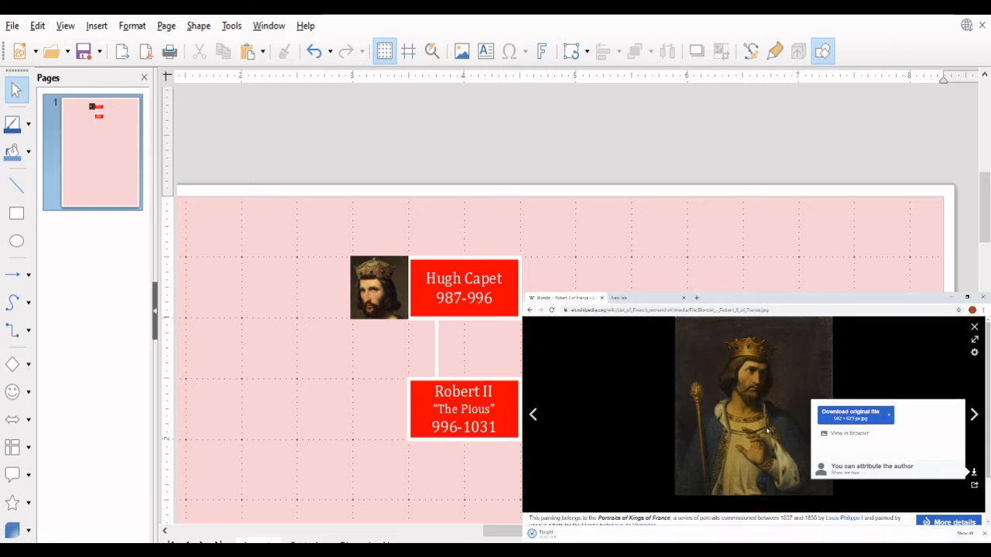
click(973, 327)
click(814, 543)
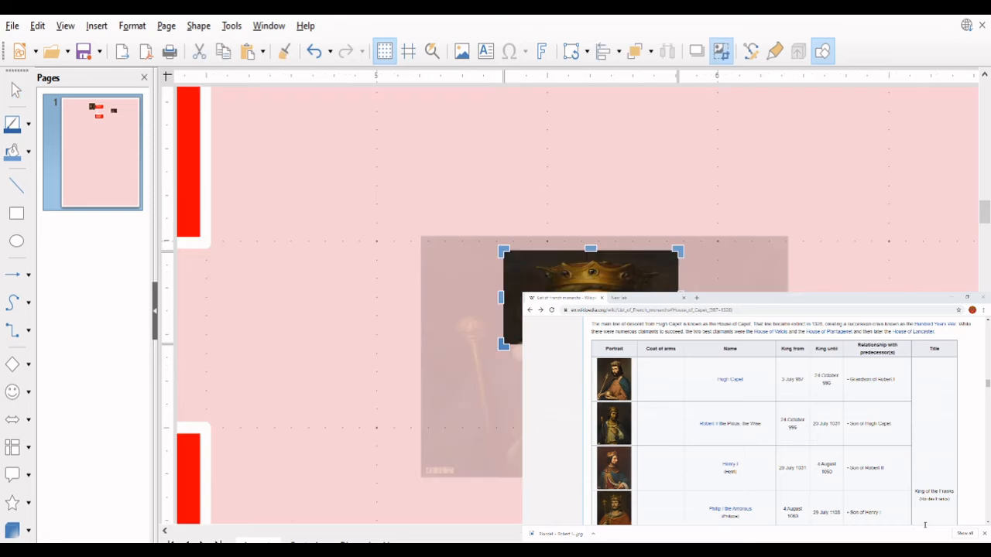
Extend the crop of Robert II's portrait downward so that it frames his whole crowned head.
drag(503, 345, 503, 441)
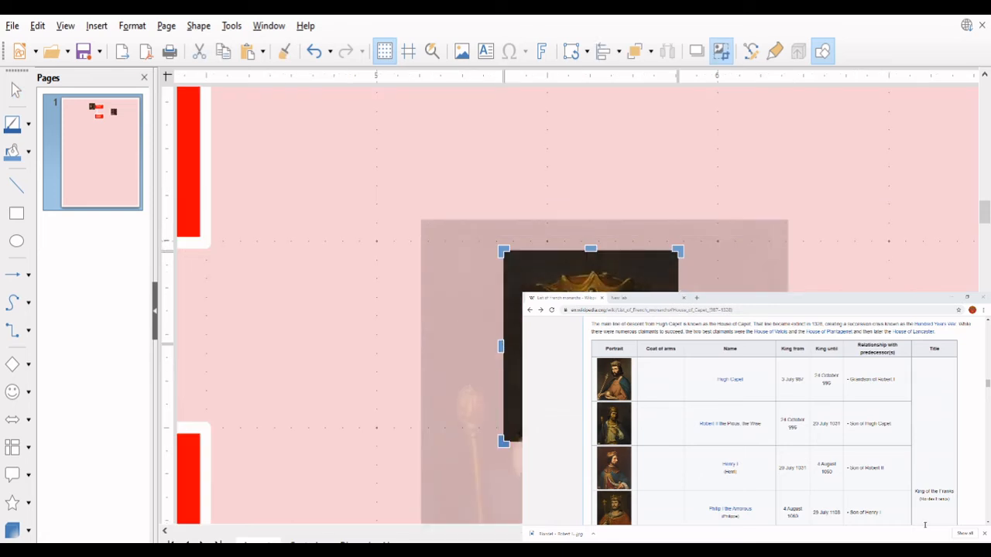
click(375, 417)
scroll(373, 403, down, 4)
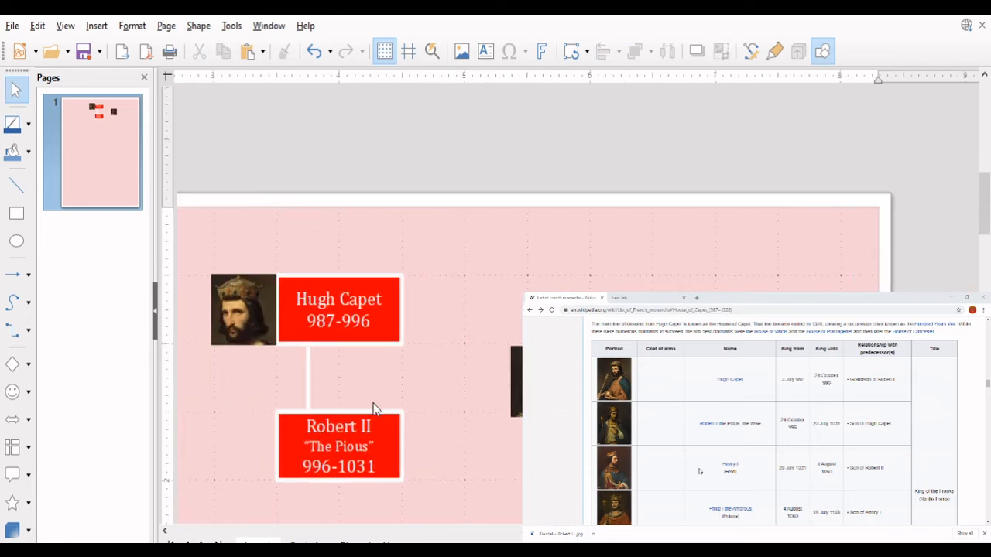
Place the cropped portrait flush against the left side of the Robert II box, aligned with the Hugh Capet portrait above.
drag(558, 396, 256, 459)
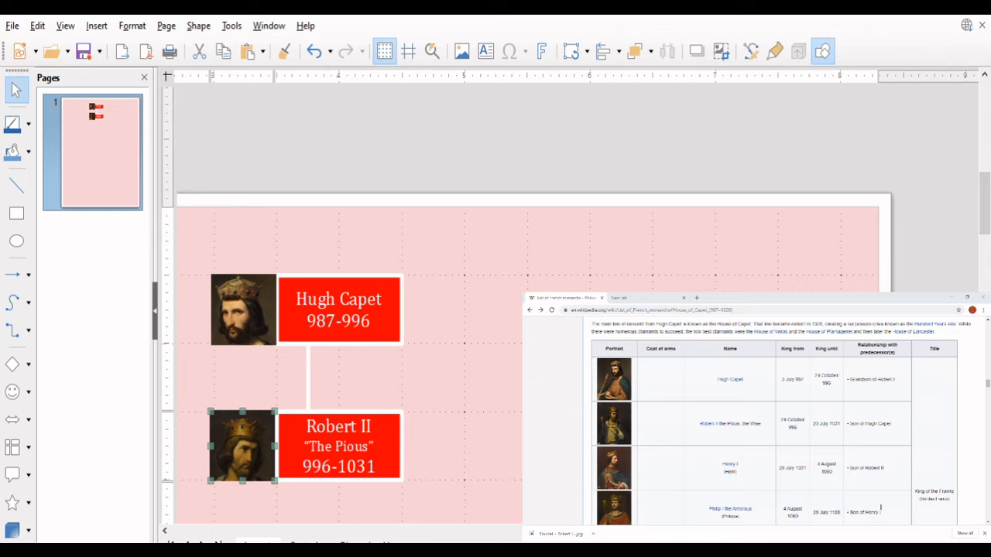
key(alt+Right)
key(alt+Right)
click(462, 405)
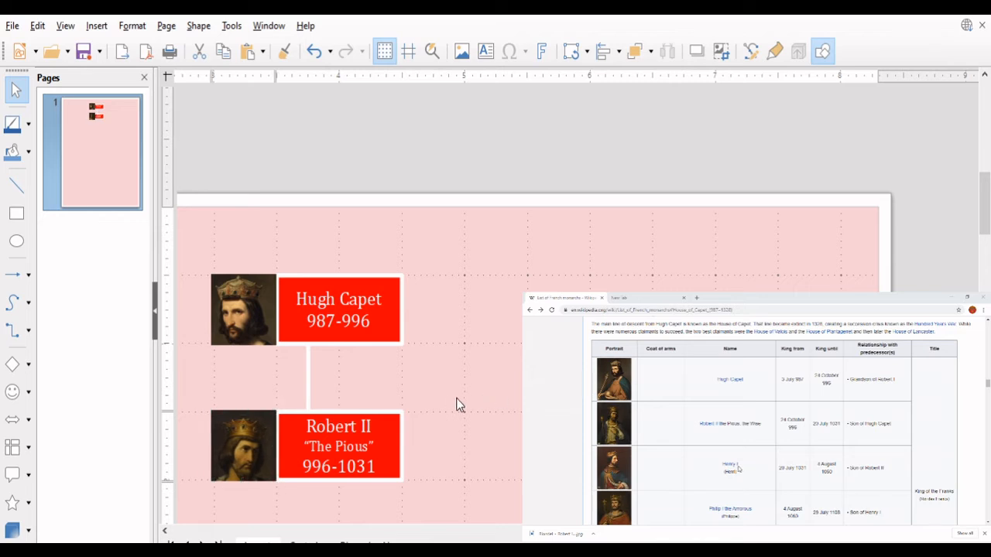
Look through the House of Capet table on Wikipedia for the succession, reigns and relationships of the following kings.
key(alt+Tab)
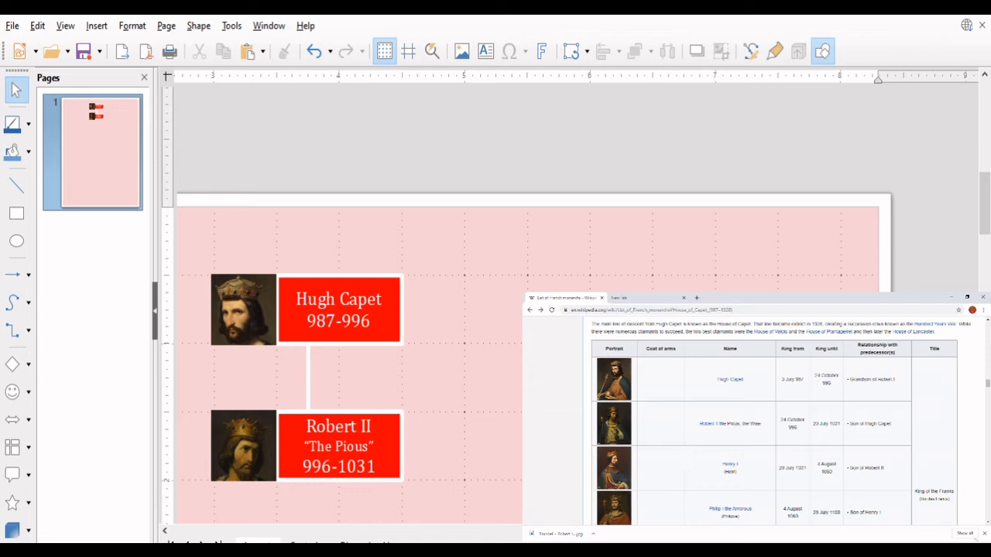
click(983, 535)
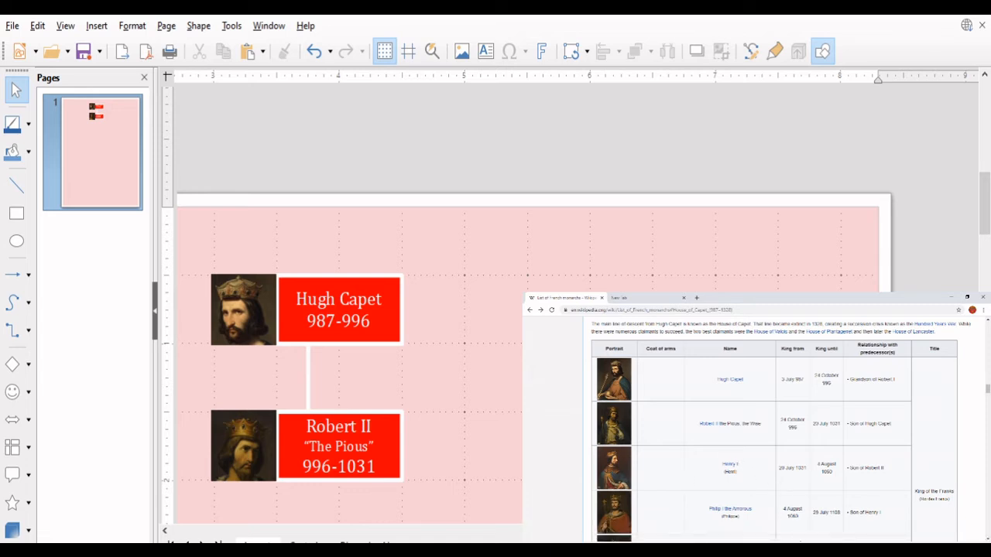
scroll(823, 481, down, 2)
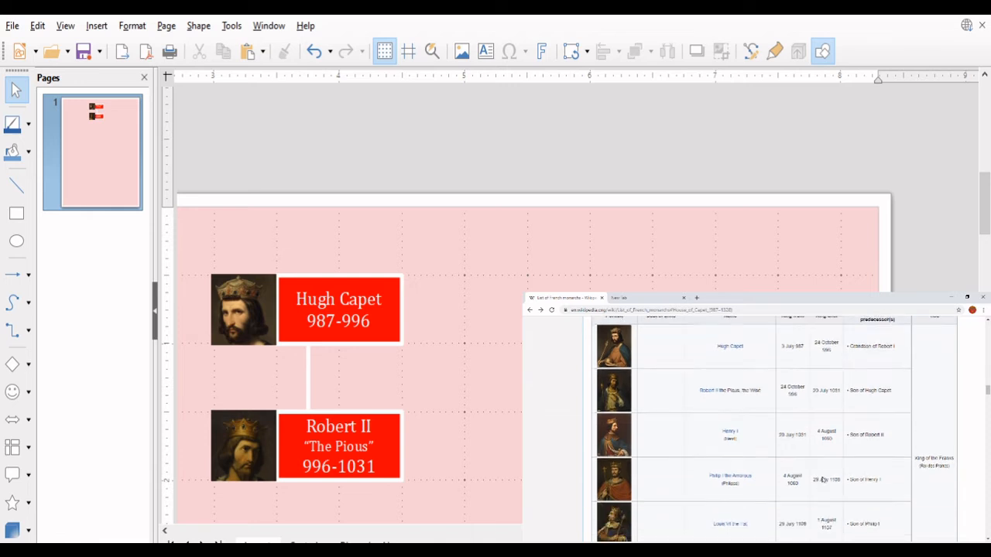
scroll(823, 476, down, 3)
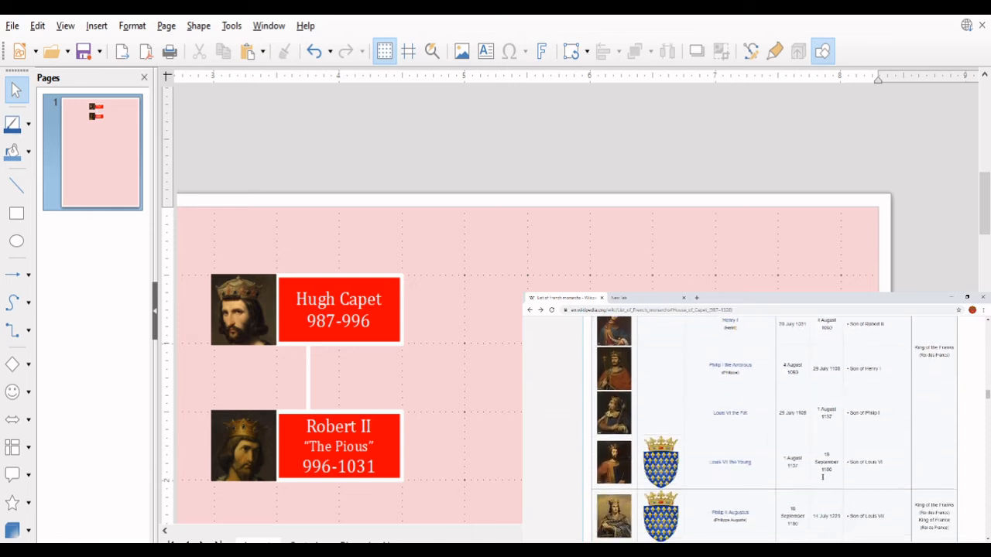
scroll(823, 475, down, 5)
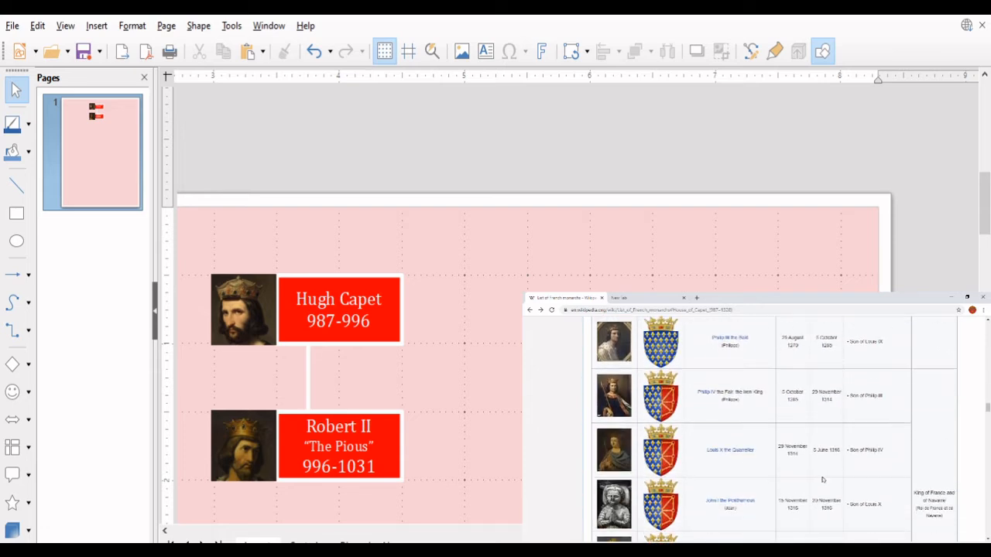
scroll(823, 480, up, 8)
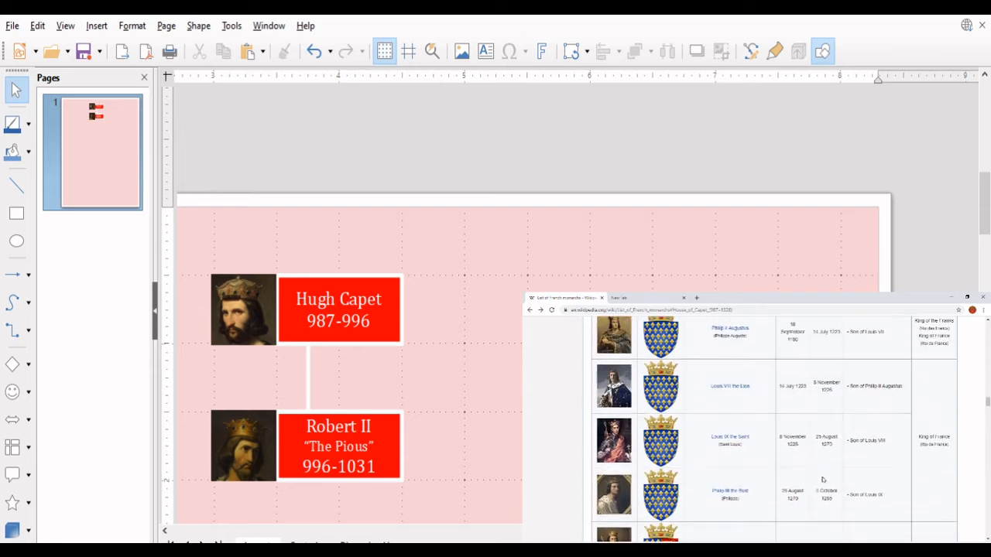
scroll(822, 478, down, 1)
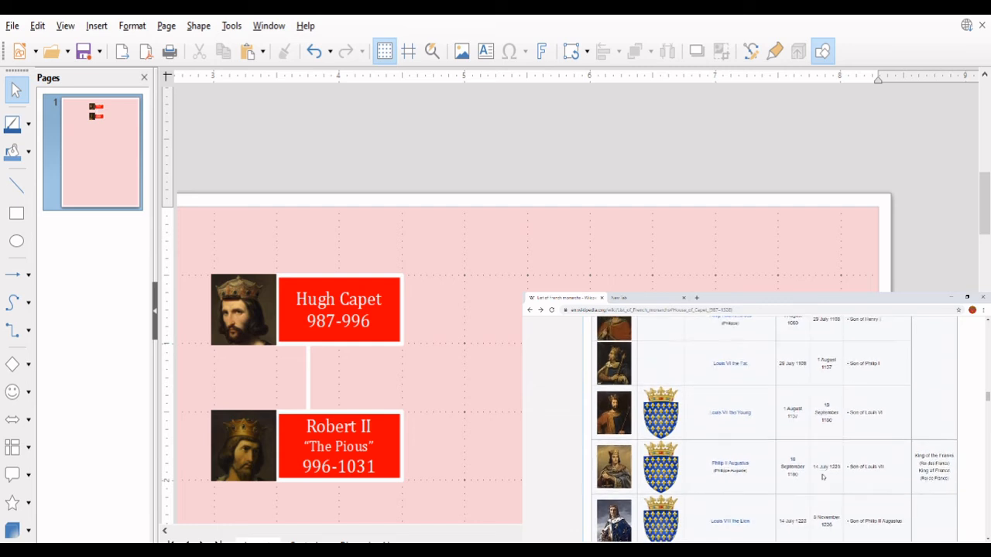
scroll(821, 468, down, 3)
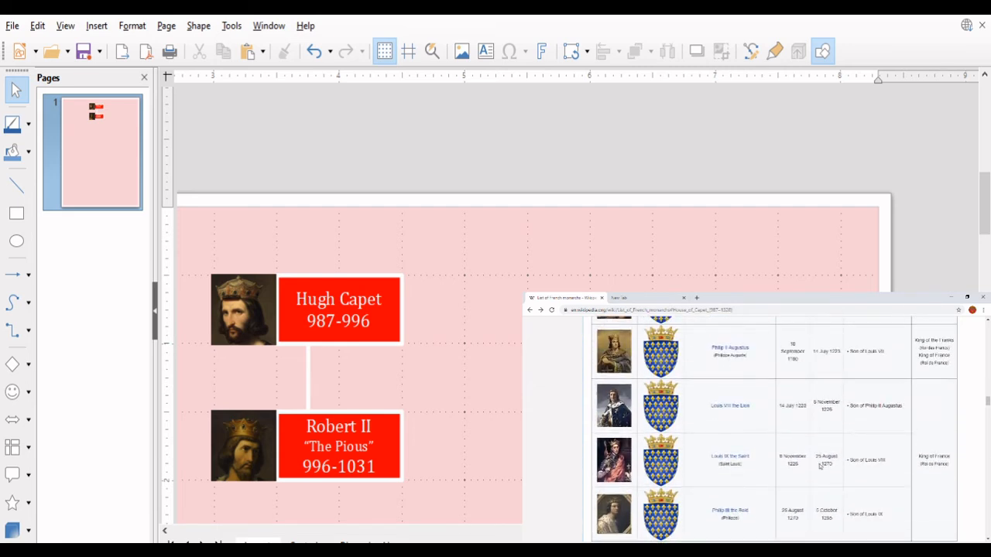
scroll(820, 467, up, 1)
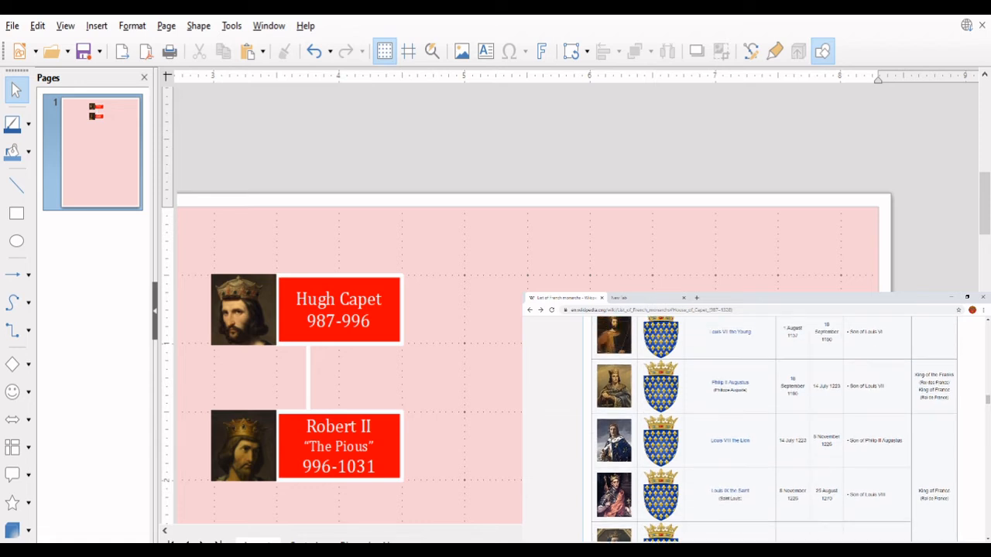
scroll(774, 430, up, 5)
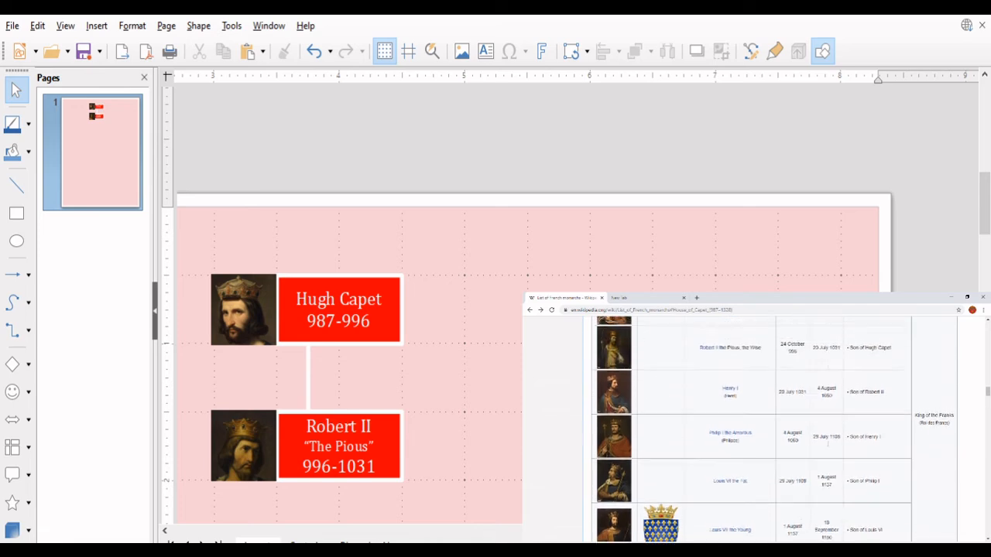
scroll(827, 444, up, 2)
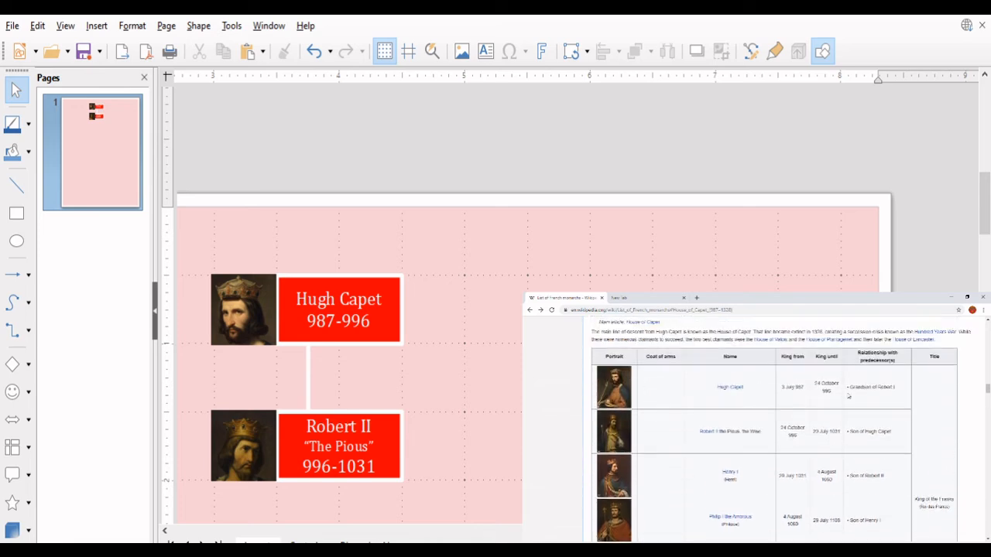
scroll(820, 513, up, 1)
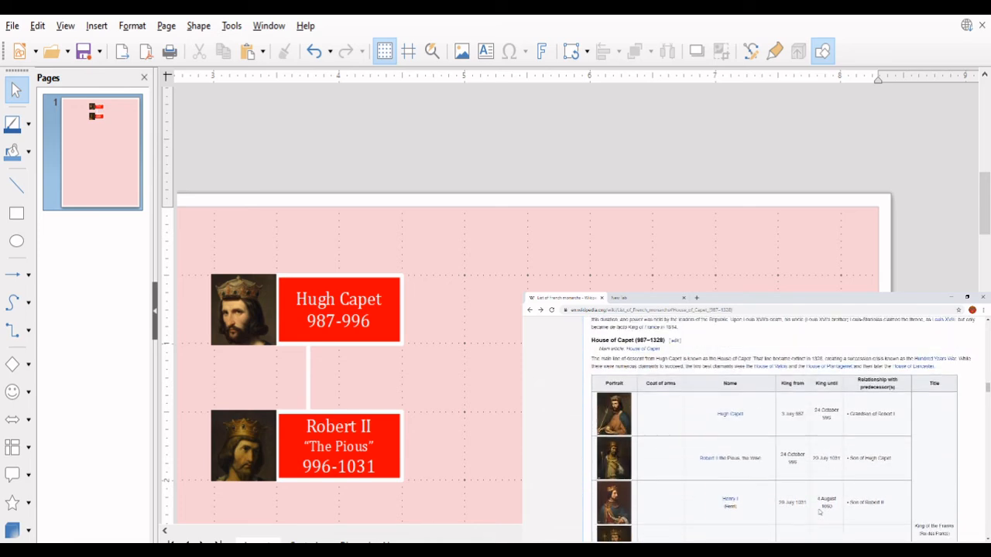
Compare the first rows of the Wikipedia monarch table with the Hugh Capet and Robert II boxes and the free space around them.
scroll(819, 513, up, 6)
scroll(819, 512, down, 4)
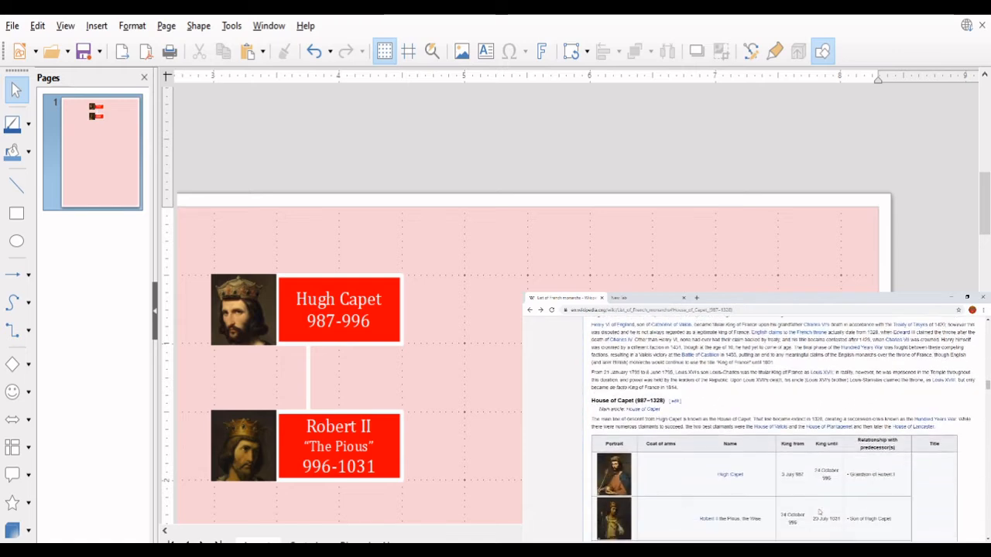
scroll(819, 510, down, 2)
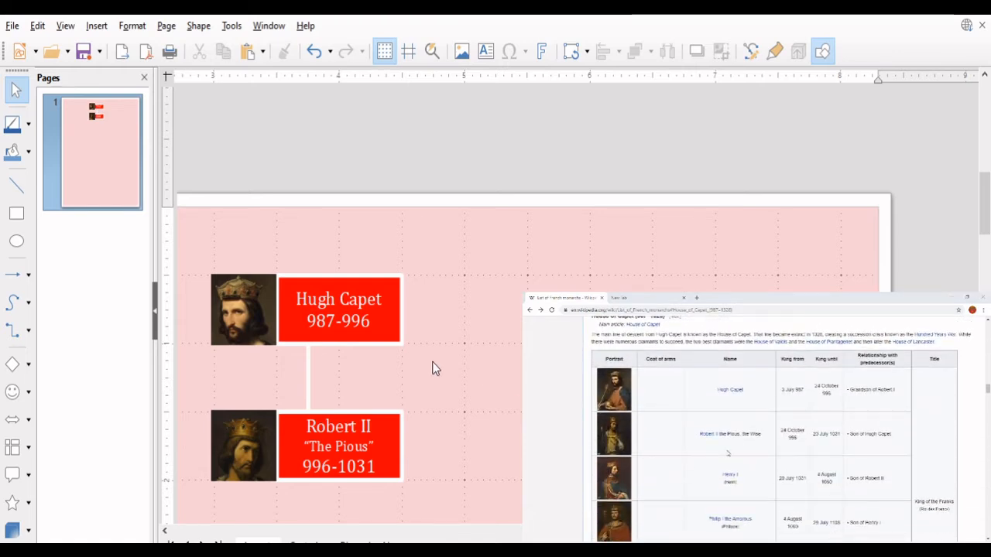
scroll(434, 363, down, 5)
scroll(433, 361, left, 5)
scroll(531, 172, up, 4)
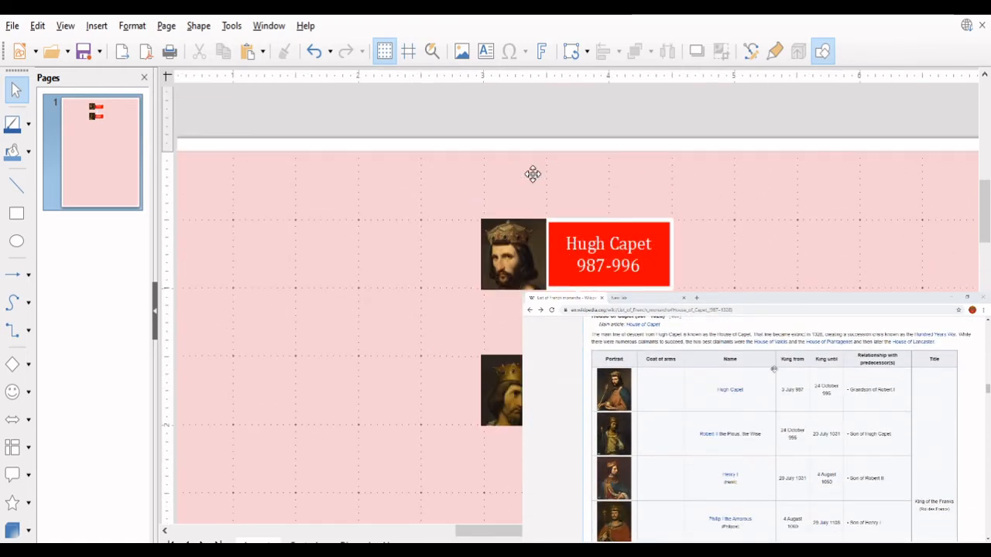
scroll(532, 173, down, 3)
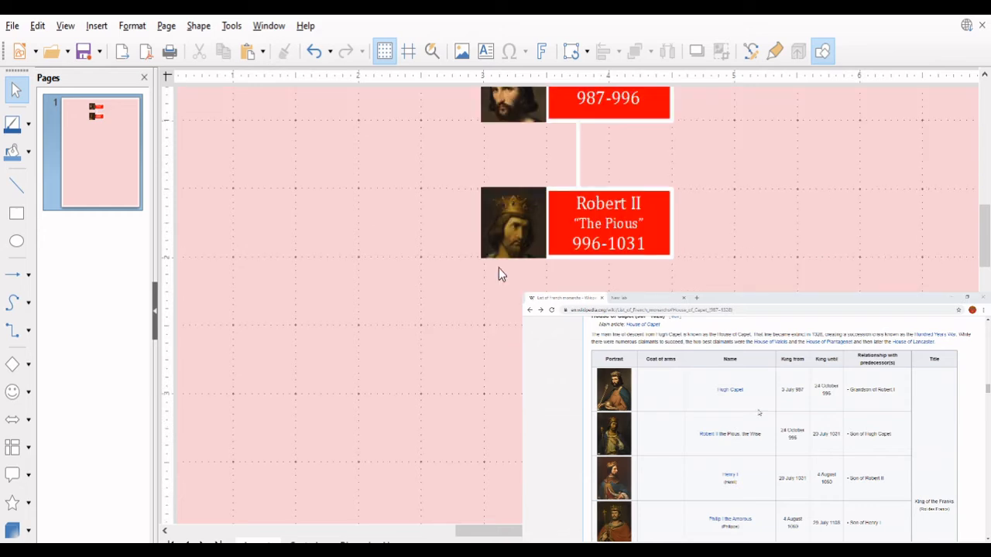
scroll(390, 333, down, 2)
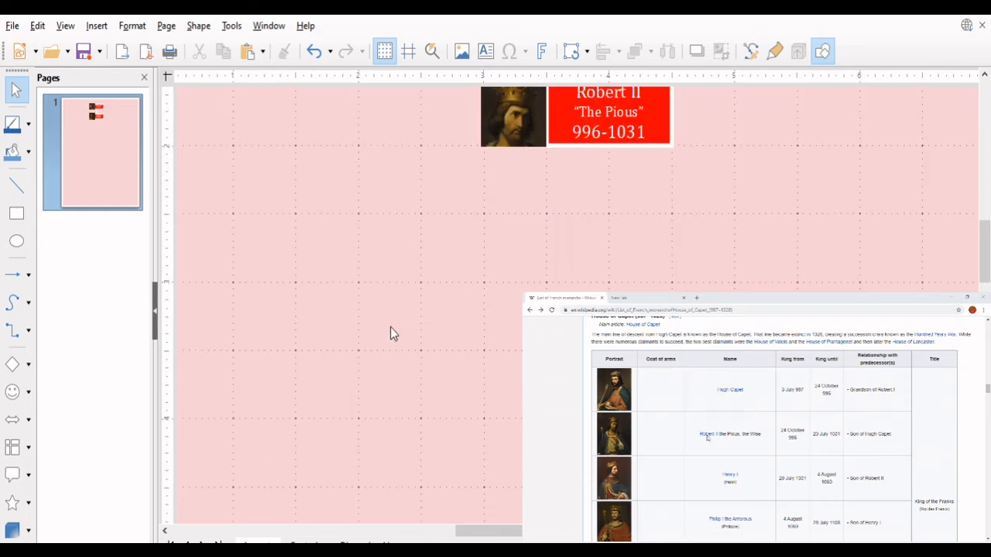
scroll(390, 333, left, 5)
scroll(390, 332, right, 2)
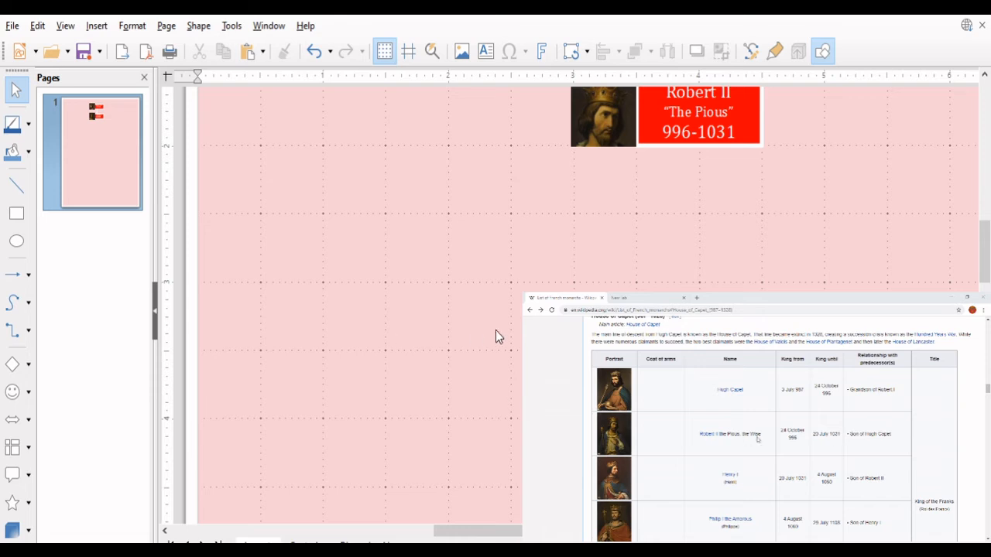
scroll(471, 338, up, 4)
scroll(472, 338, right, 2)
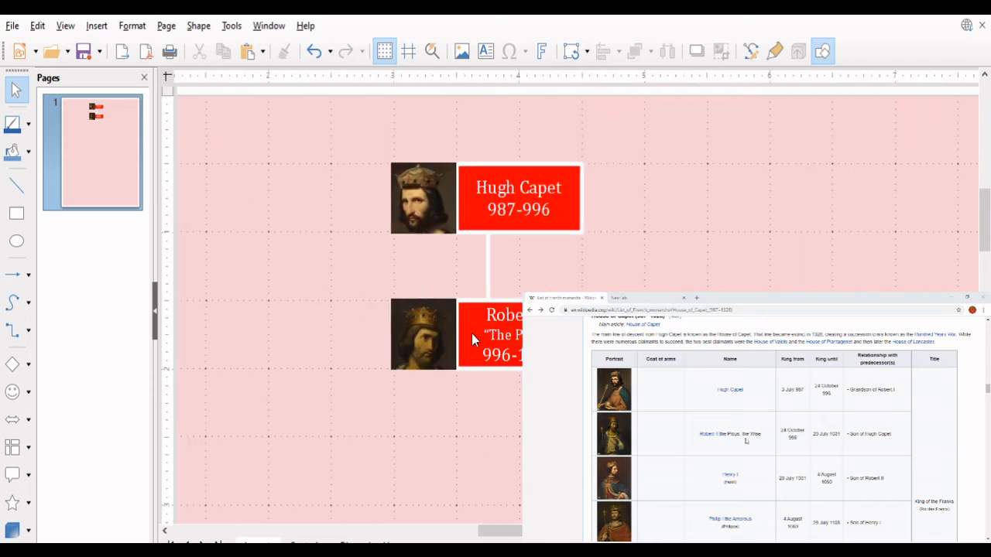
Duplicate the vertical connector between Hugh Capet and Robert II and shift the copy into the empty area at the 6 mark on the ruler.
click(487, 273)
key(ctrl+v)
key(Right)
key(Right)
key(Right)
key(Right)
key(Right)
key(Right)
key(Right)
key(Right)
key(Right)
key(Right)
key(Right)
key(Right)
key(Right)
key(Right)
key(Right)
key(Right)
key(Right)
key(Right)
key(Right)
key(Right)
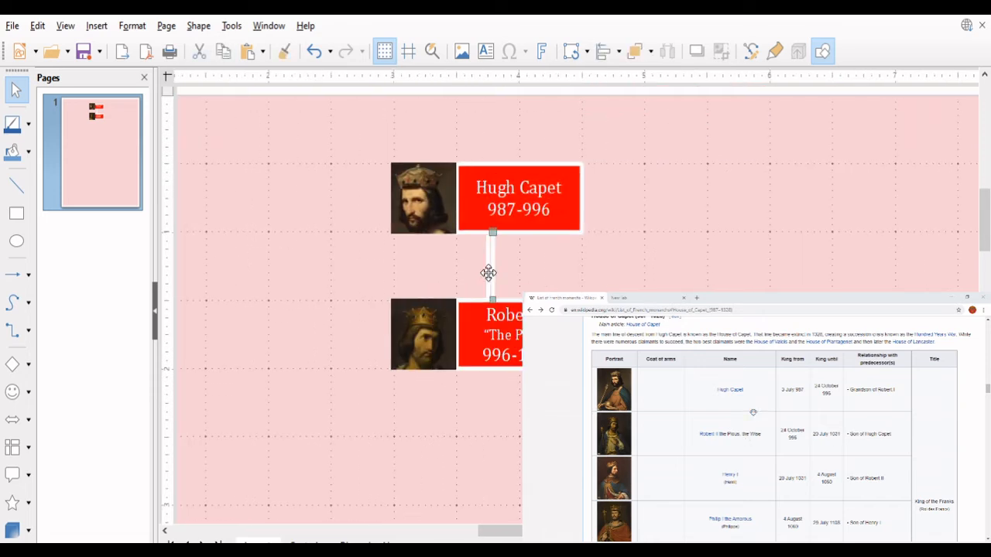
key(Right)
key(Right)
key(Right)
key(Right)
key(Right)
key(Right)
key(Right)
key(Right)
key(Right)
key(Right)
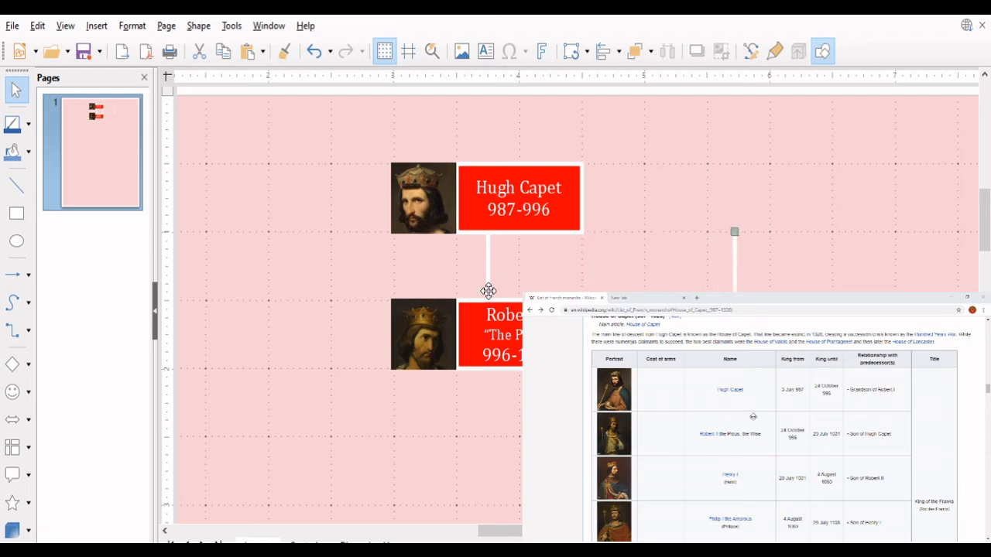
scroll(490, 440, right, 2)
key(Right)
key(Right)
key(Right)
key(Right)
key(Right)
key(Right)
key(Right)
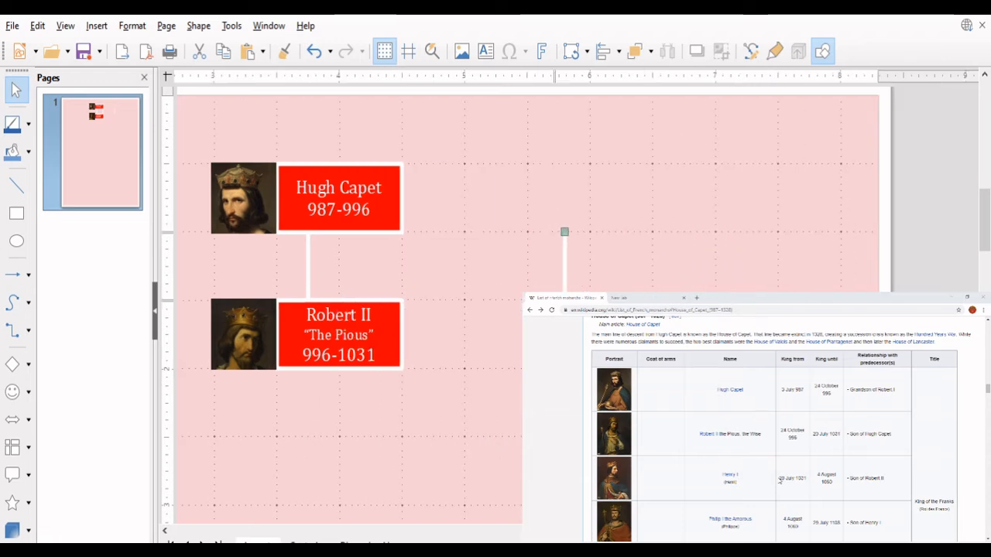
Set the height of the copied connector to 0.25.
key(F4)
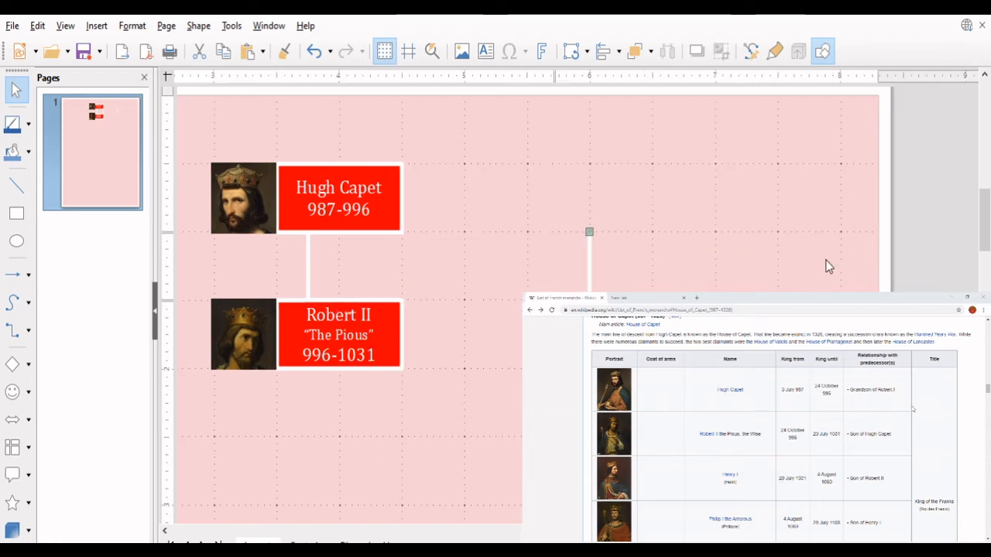
double_click(858, 283)
text(.25)
key(Return)
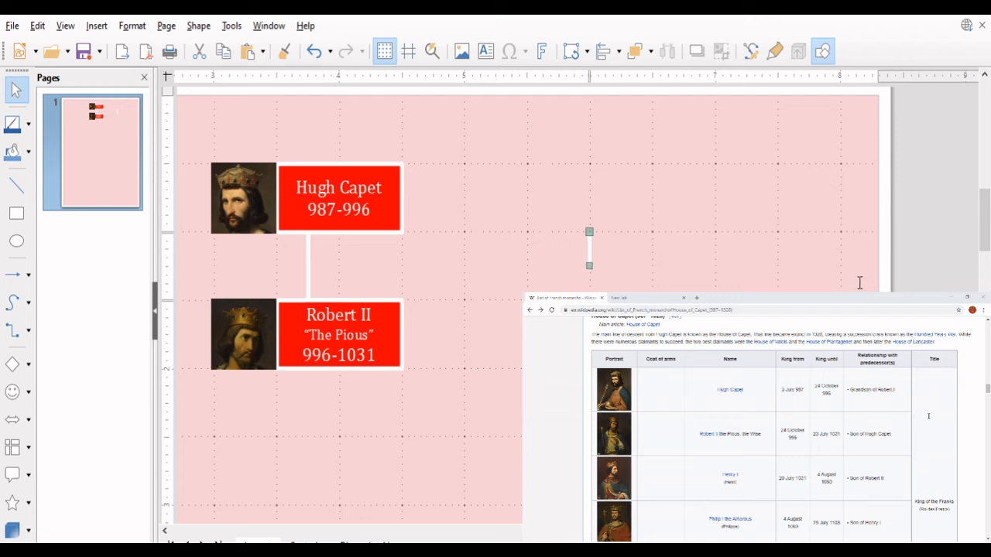
click(643, 342)
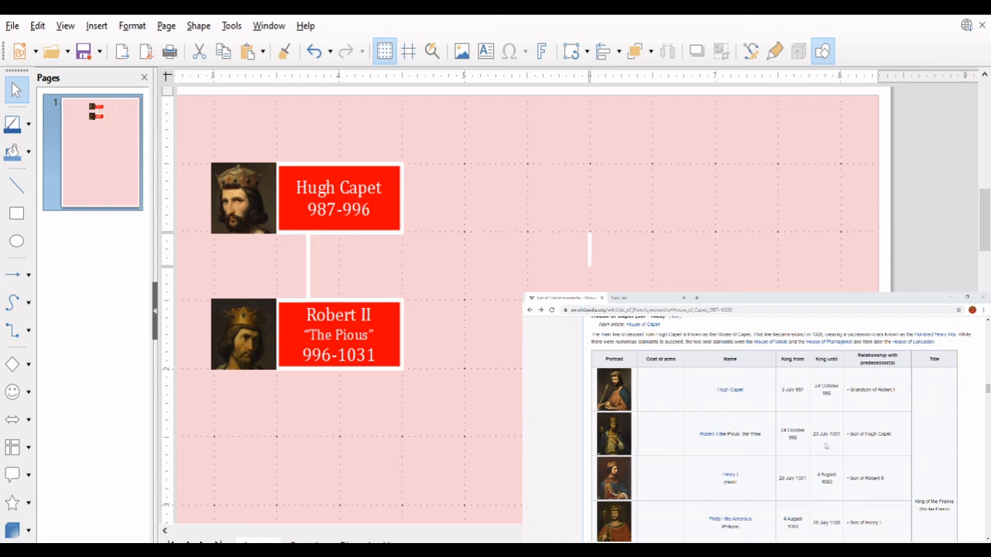
click(590, 261)
click(532, 307)
click(308, 270)
click(409, 358)
click(589, 249)
click(648, 228)
ctrl+scroll(649, 228, up, 4)
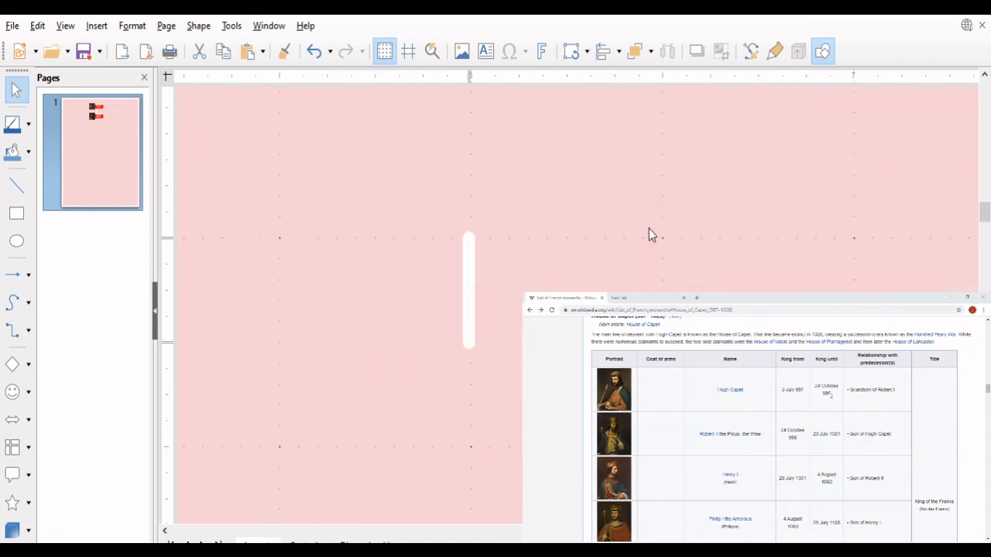
ctrl+scroll(509, 238, down, 3)
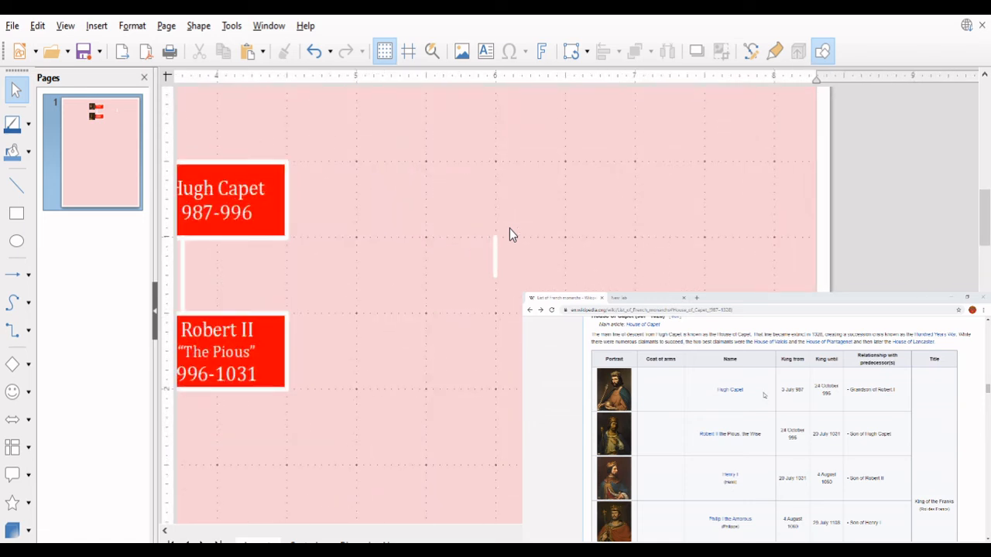
click(495, 265)
click(418, 296)
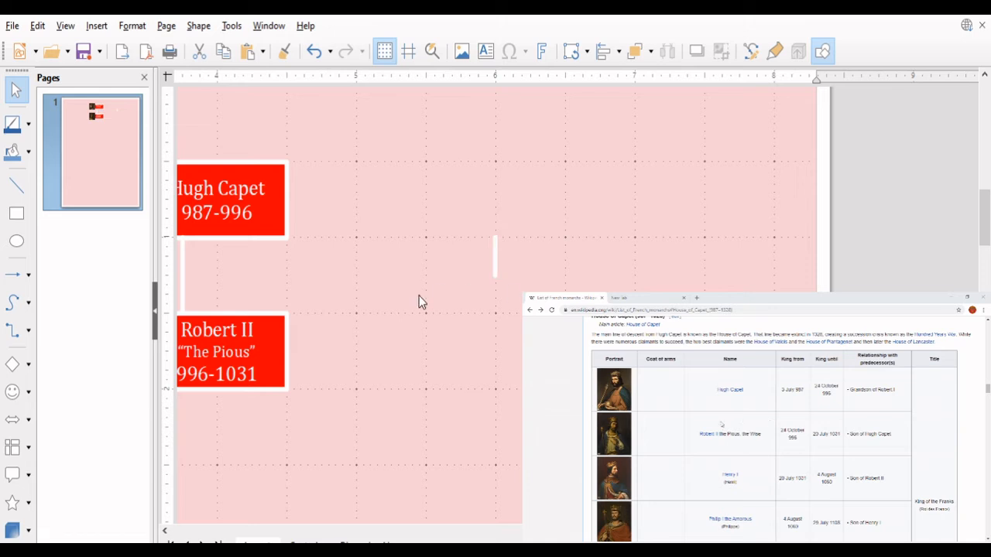
Duplicate the short vertical line and turn the copy into a horizontal line meeting the original's lower end.
click(492, 257)
key(ctrl+c)
key(ctrl+v)
key(Down)
key(Return)
key(Up)
key(Up)
key(Up)
key(Up)
key(Up)
key(Up)
key(Return)
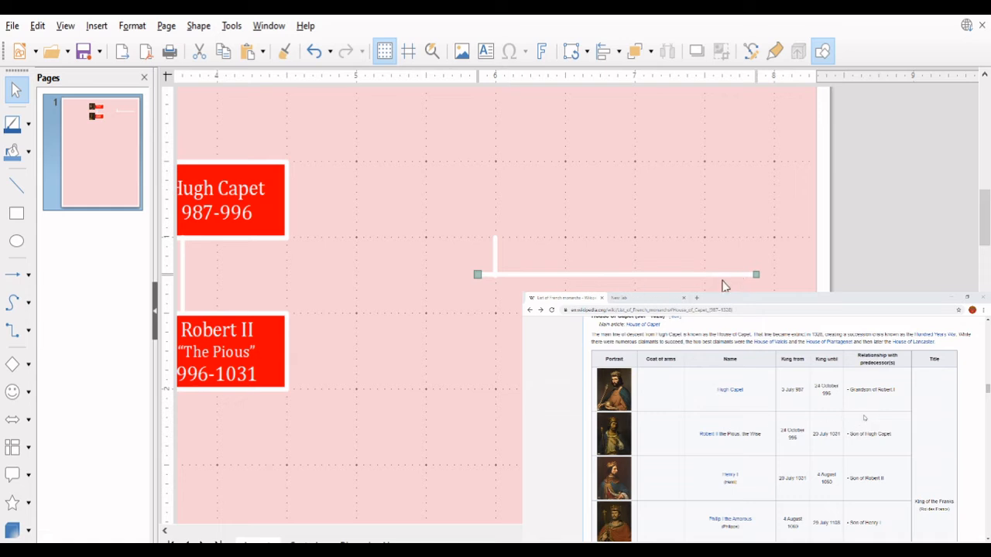
Set the horizontal line's width to 1.5 and centre it under the short vertical line.
text(1.5)
click(586, 313)
click(607, 274)
key(Left)
key(Left)
key(Left)
key(Left)
key(Left)
key(Left)
key(Left)
key(Left)
key(Left)
key(Left)
key(Left)
key(Left)
key(Left)
key(Left)
key(Left)
key(Left)
key(Left)
key(Left)
key(Left)
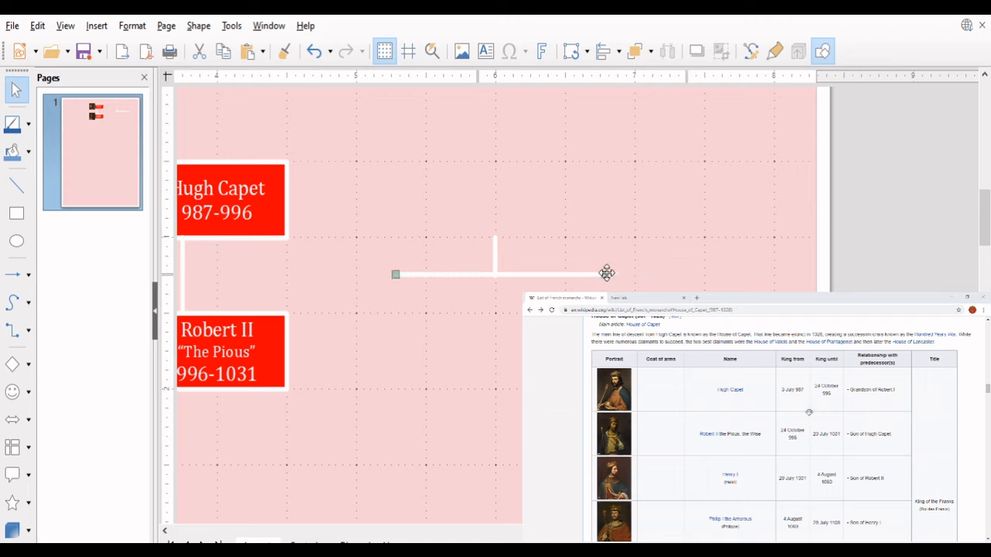
key(Right)
key(Right)
key(Right)
key(Right)
key(Right)
key(Down)
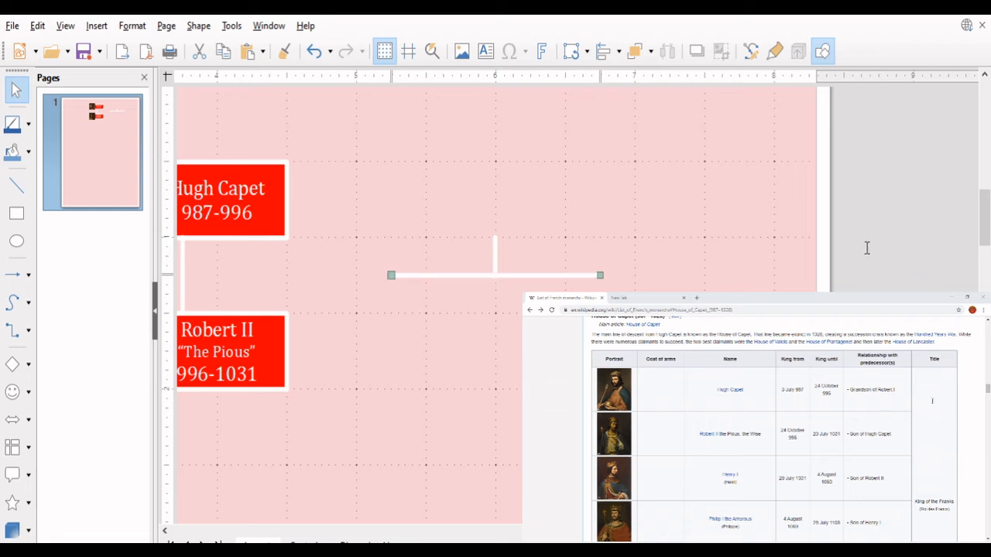
Add a copy of the short vertical line hanging down from each end of the horizontal line.
click(509, 366)
drag(494, 257, 392, 297)
click(399, 401)
key(ctrl+c)
key(ctrl+v)
key(Right)
key(Right)
key(Right)
key(Right)
key(Right)
key(Right)
key(Right)
key(Right)
key(Right)
key(Right)
key(Right)
key(Right)
key(Right)
key(Right)
key(Right)
key(Right)
key(Right)
key(Right)
key(Right)
key(Right)
key(Right)
key(Right)
key(Right)
key(Right)
key(Right)
key(Right)
key(Right)
key(Right)
key(Right)
key(Right)
key(Right)
key(Right)
click(825, 454)
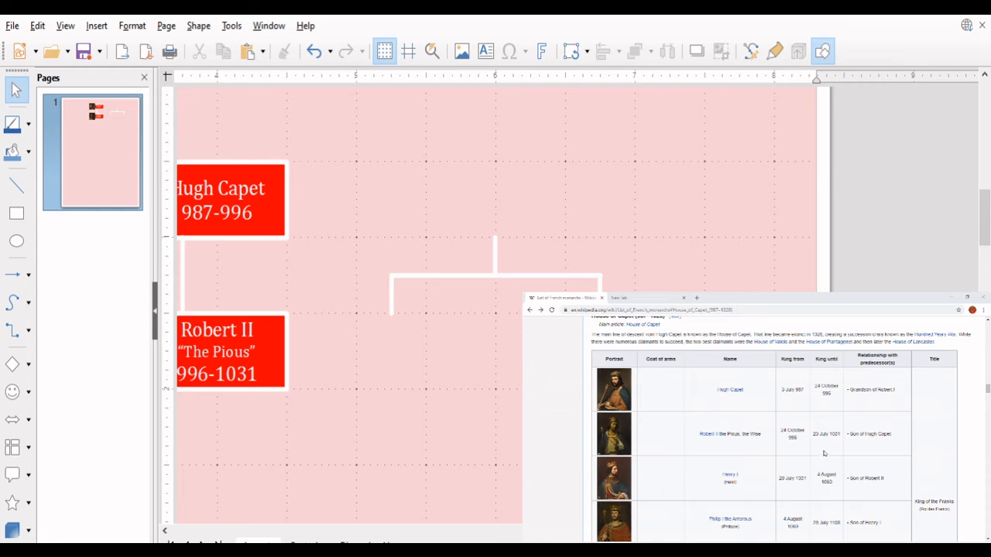
Delete all lines of the sample branching connector beside the two king boxes.
scroll(825, 454, left, 4)
scroll(825, 454, down, 4)
scroll(825, 455, right, 2)
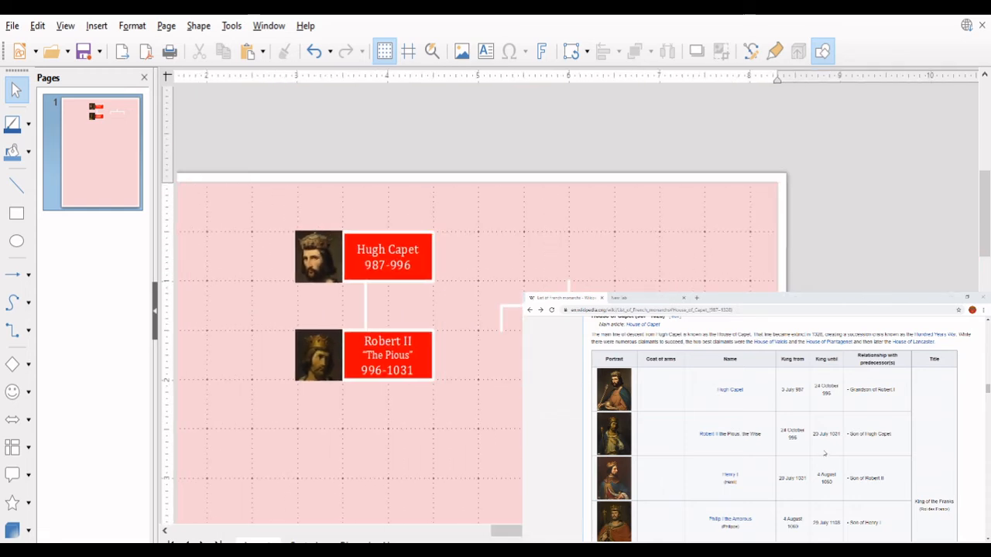
drag(686, 251, 480, 364)
key(Delete)
scroll(388, 442, up, 2)
scroll(389, 441, left, 2)
scroll(389, 442, down, 1)
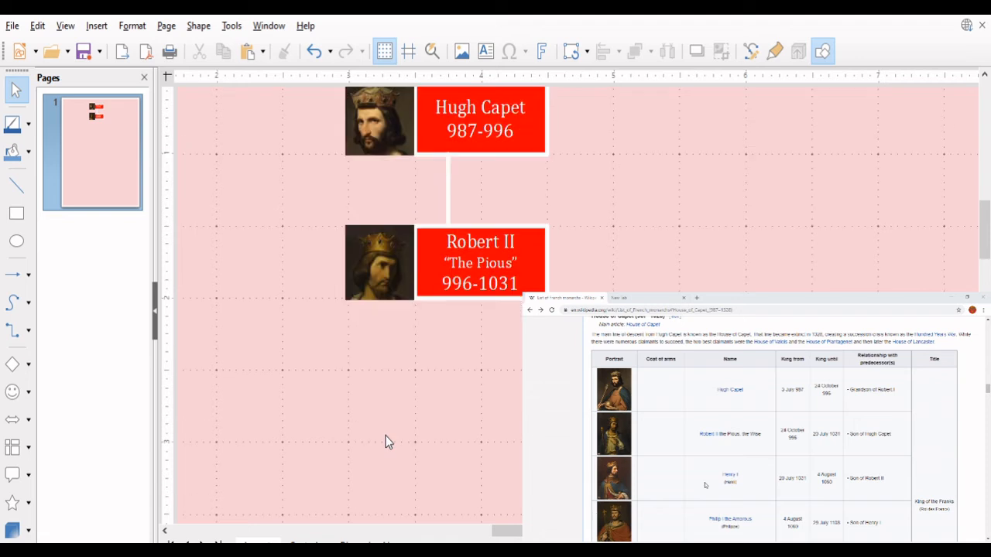
Copy the vertical connector between the Hugh Capet and Robert II boxes and place the copy directly beneath Robert II's box.
click(446, 186)
scroll(445, 186, down, 1)
key(ctrl+c)
key(ctrl+v)
key(Down)
key(Down)
key(Down)
key(Down)
key(Down)
key(Down)
key(Down)
key(Down)
key(Down)
key(Down)
key(Down)
key(Down)
key(Down)
key(Down)
key(Down)
key(Down)
key(Down)
key(Down)
key(Down)
key(Down)
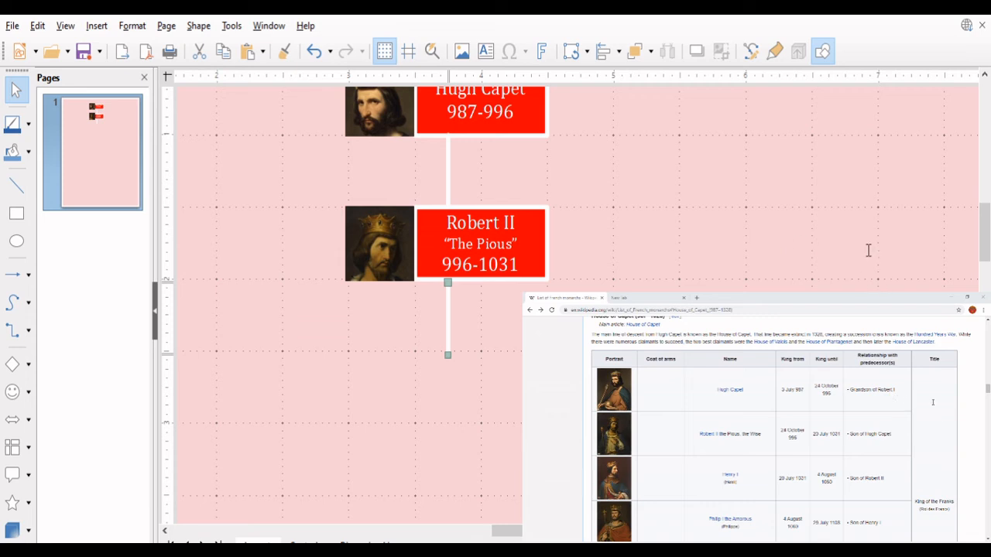
key(Escape)
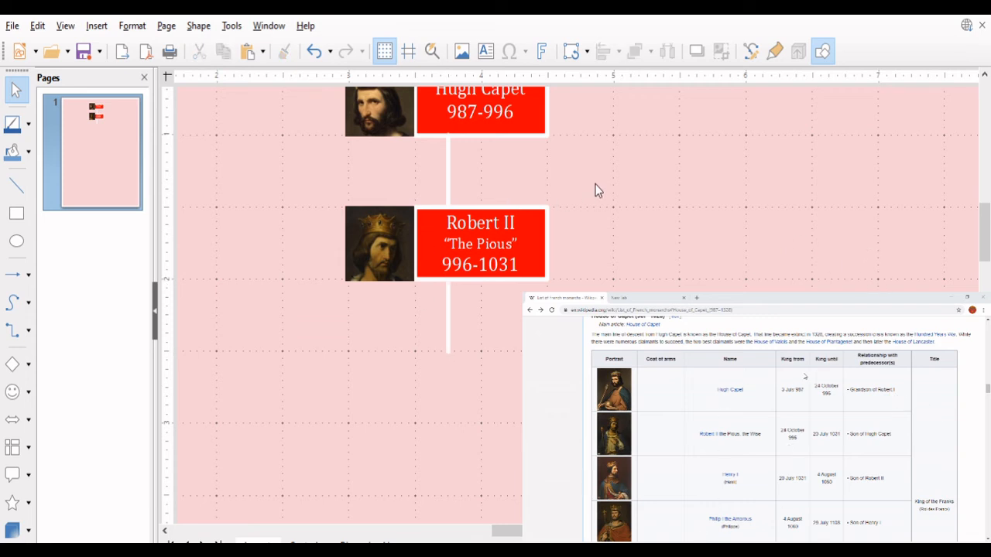
Duplicate Robert II's name box and move the copy down to the lower end of the new connector.
drag(596, 184, 389, 299)
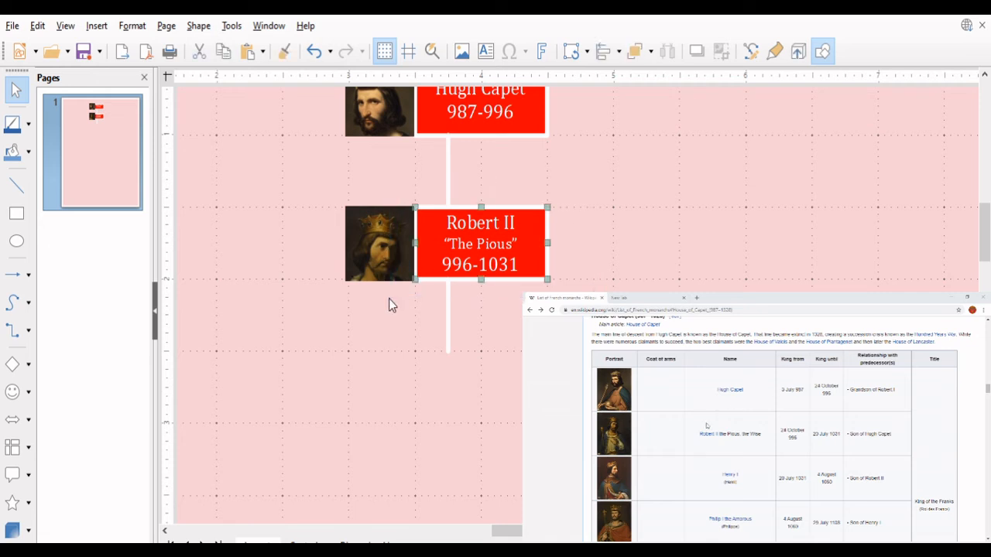
key(ctrl+v)
key(Down)
key(Down)
key(Down)
key(Down)
key(Down)
key(Down)
key(Down)
key(Down)
key(Down)
key(Down)
key(Down)
key(Down)
key(Down)
key(Down)
key(Down)
key(Down)
key(Down)
key(Down)
key(Down)
key(Down)
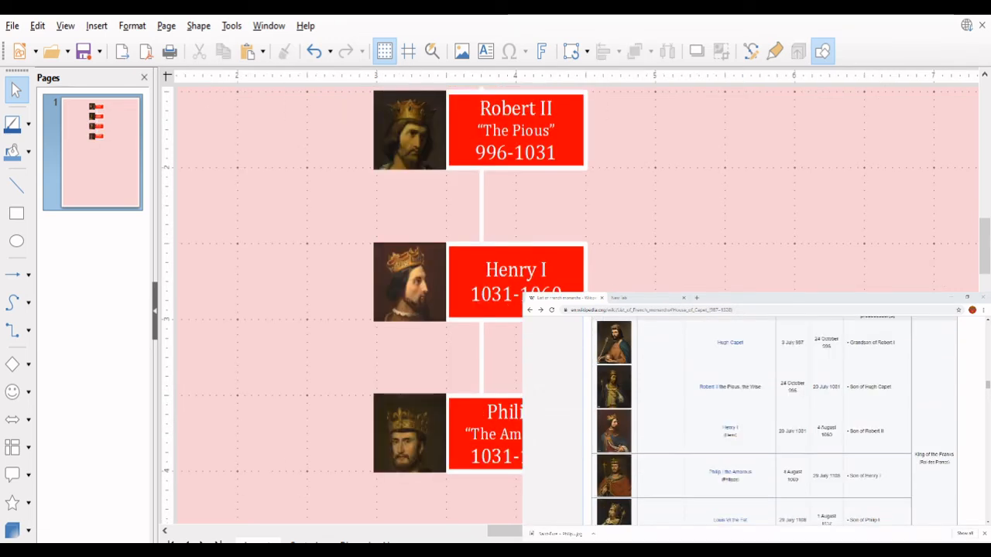
Add a copy of the vertical connector above Philip I's box directly beneath that box.
scroll(369, 474, down, 3)
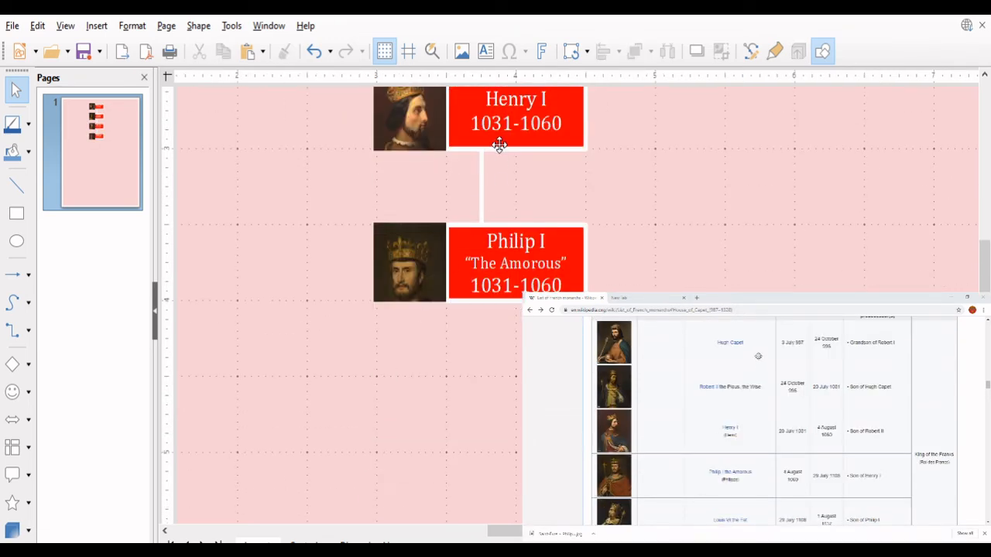
click(484, 171)
key(Down)
key(Down)
key(Down)
key(Down)
key(Down)
key(Down)
key(Down)
key(Down)
key(Down)
key(Down)
key(Down)
key(Down)
key(Down)
key(Down)
key(Down)
key(Down)
key(Down)
key(Down)
key(Down)
key(Down)
key(Down)
key(Down)
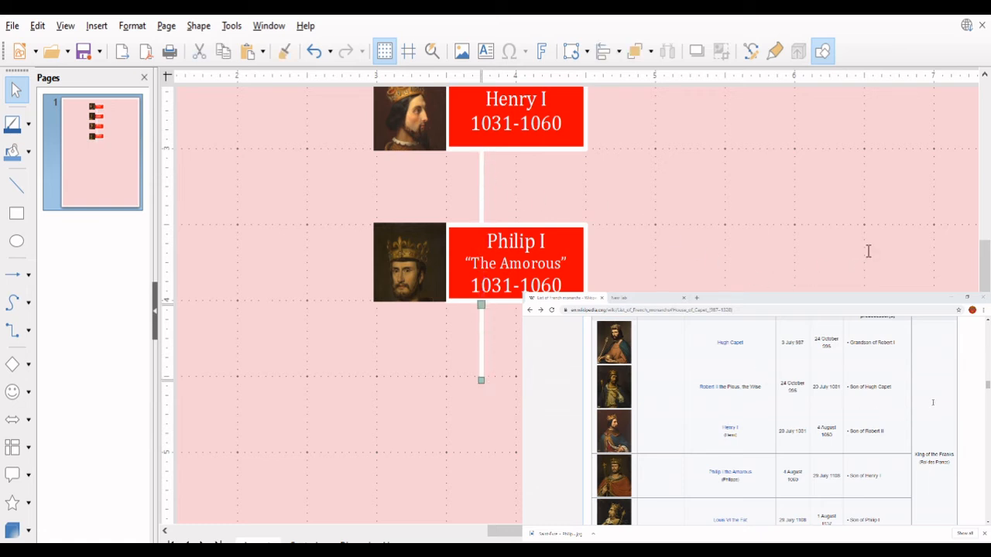
click(583, 216)
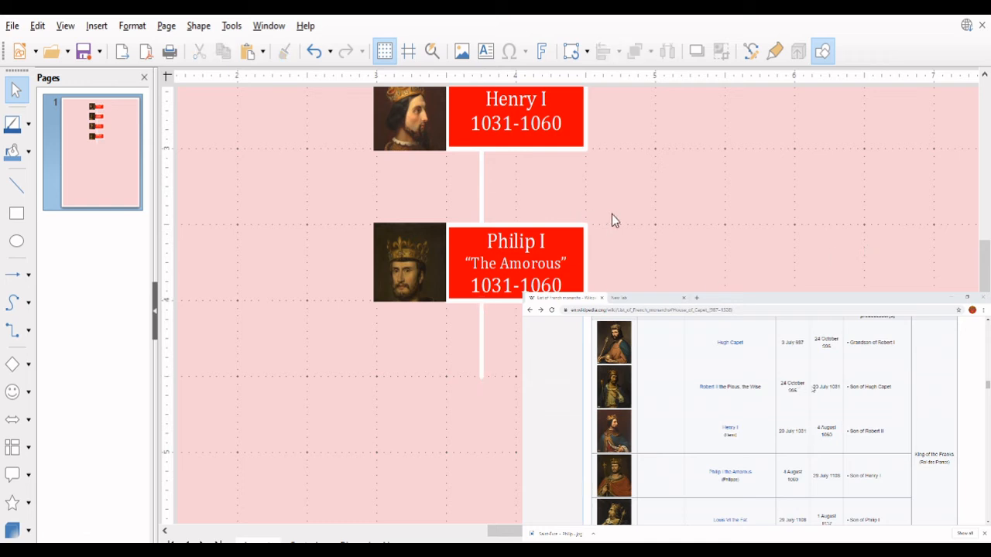
Duplicate Philip I's name box and align the copy's upper edge with the lower end of the new connector.
drag(624, 201, 492, 302)
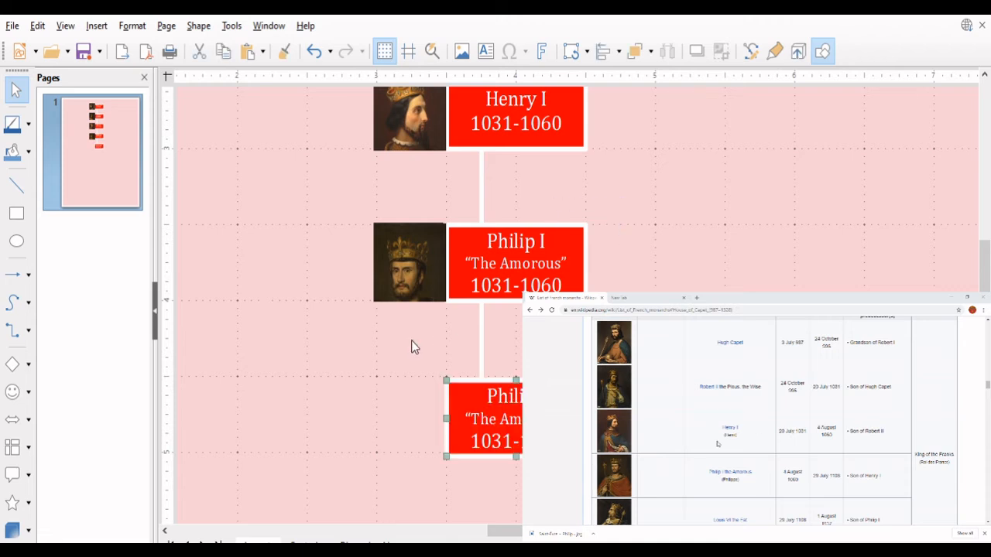
key(Up)
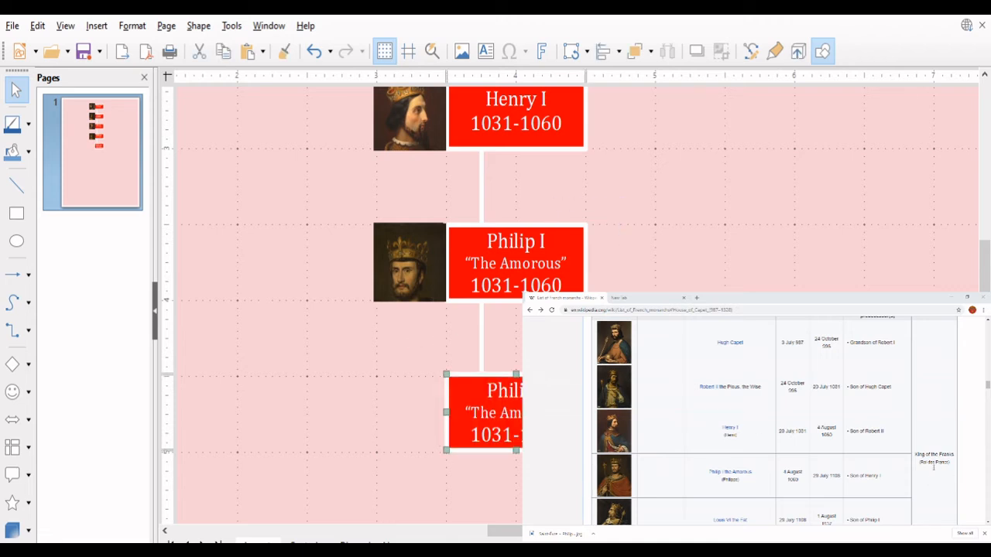
key(Down)
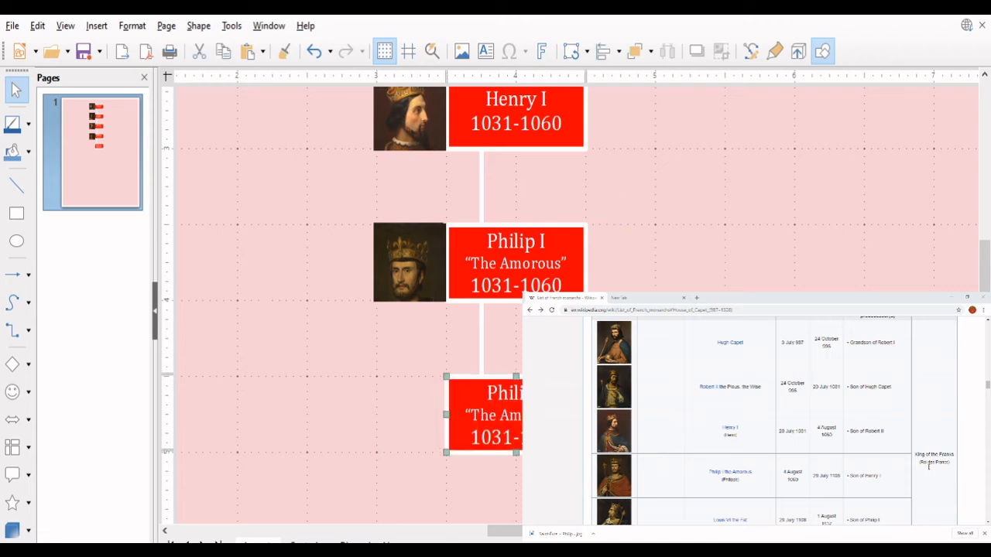
key(Escape)
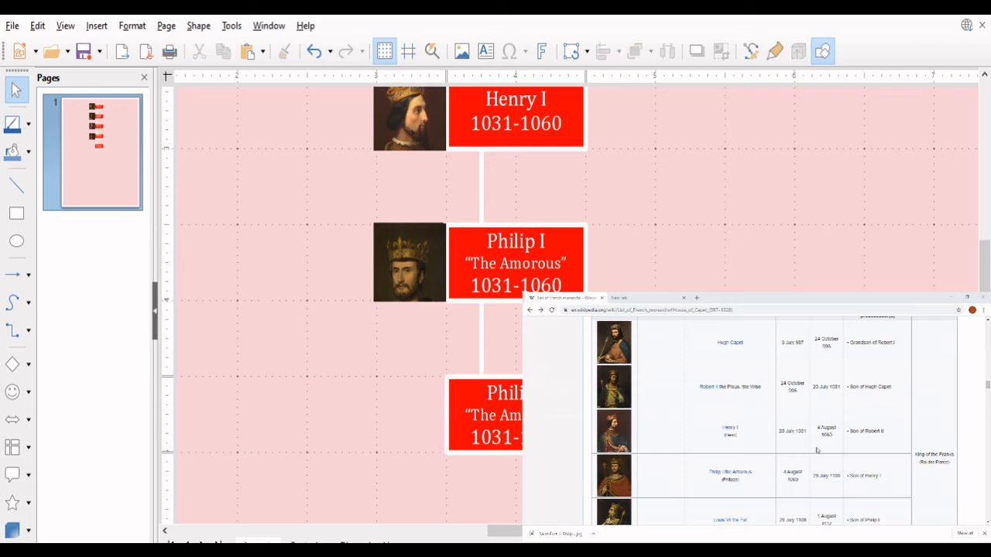
scroll(348, 309, up, 10)
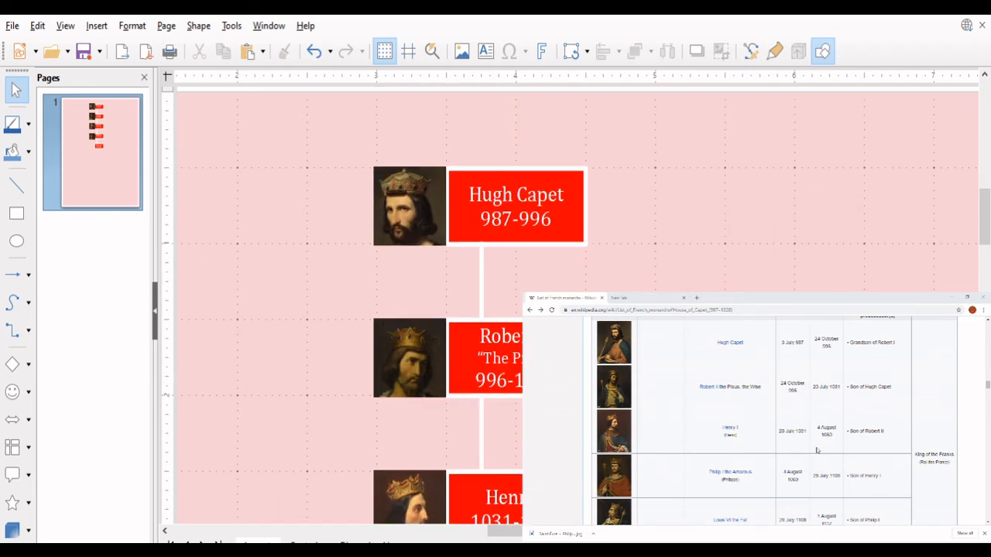
scroll(348, 310, down, 5)
scroll(349, 309, down, 3)
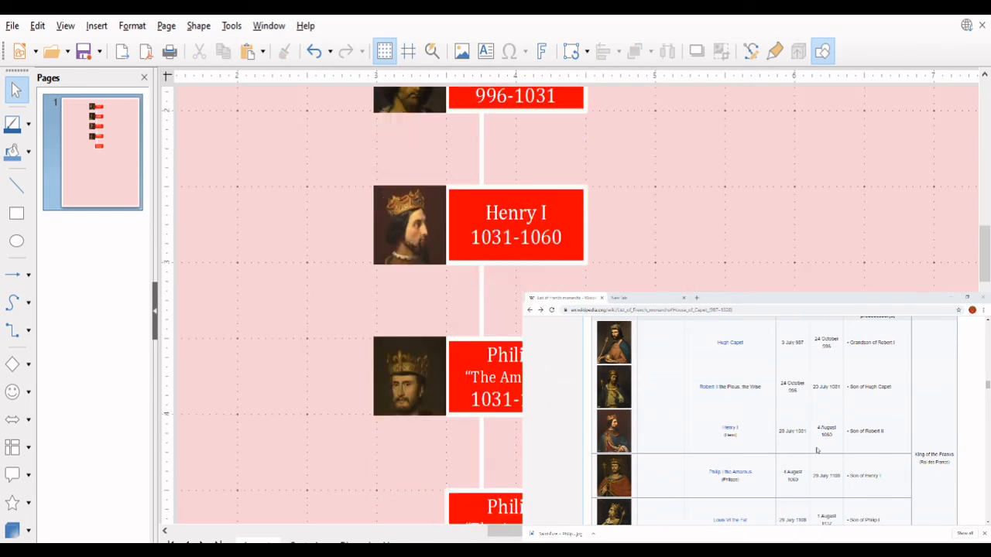
Switch to the Wikipedia list, download the original file of Louis VI the Fat's portrait and close the image viewer.
key(alt+Tab)
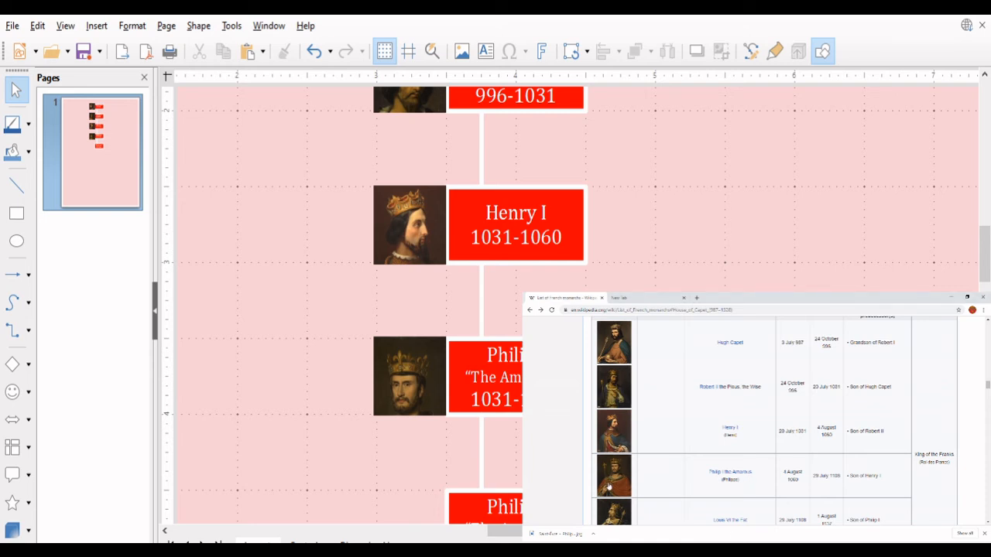
scroll(598, 441, down, 2)
click(612, 441)
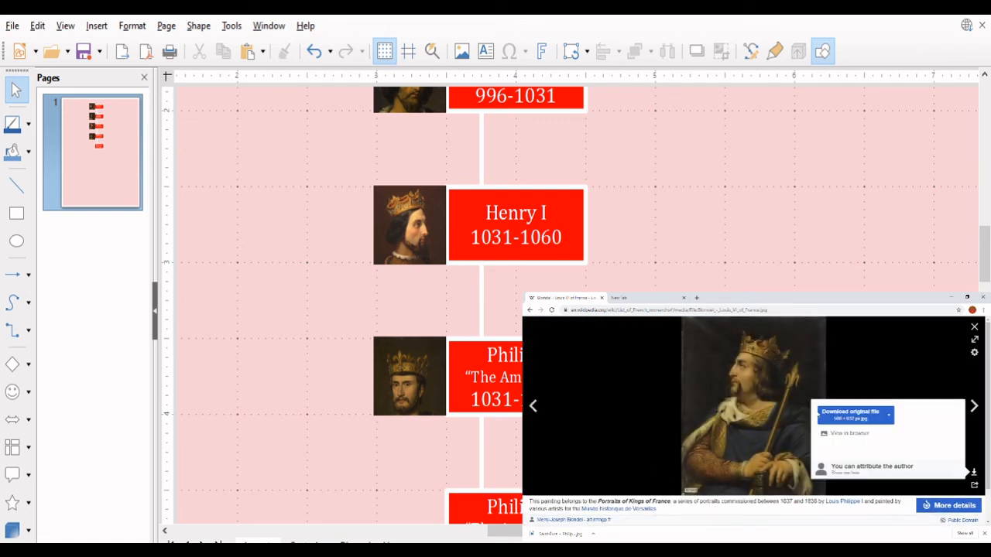
click(818, 415)
key(Return)
click(965, 333)
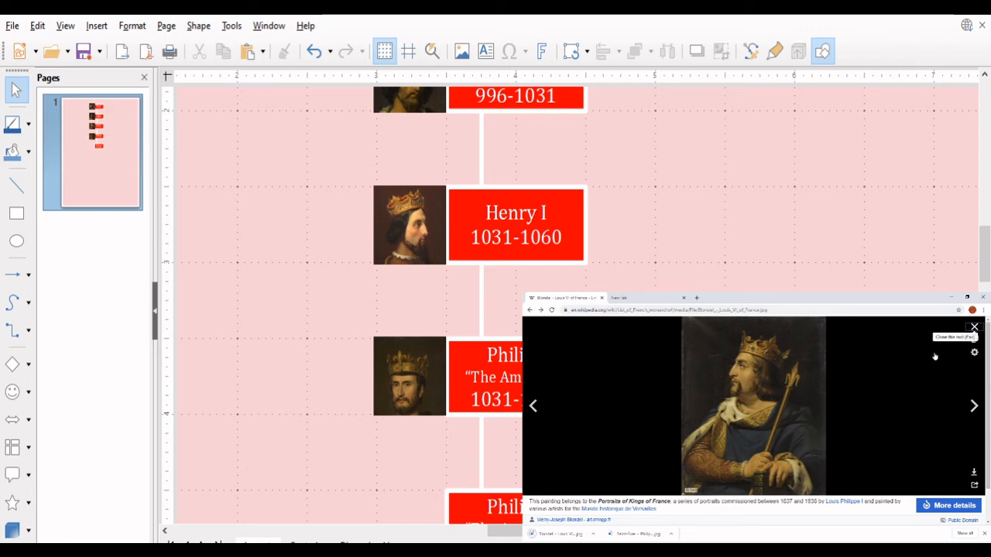
click(973, 327)
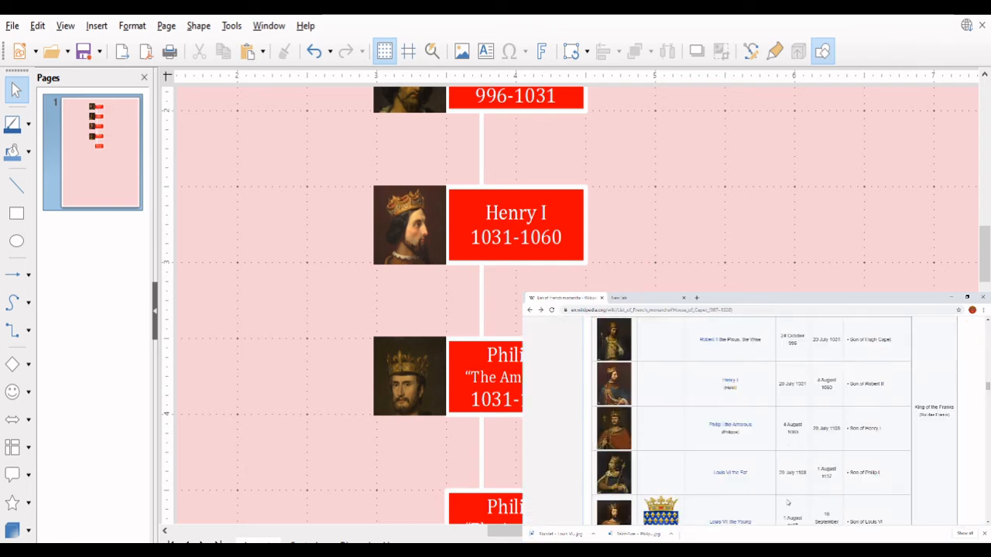
Switch back to the drawing and change the copied box's name to Louis VI with the nickname “The Fat”.
scroll(467, 410, down, 4)
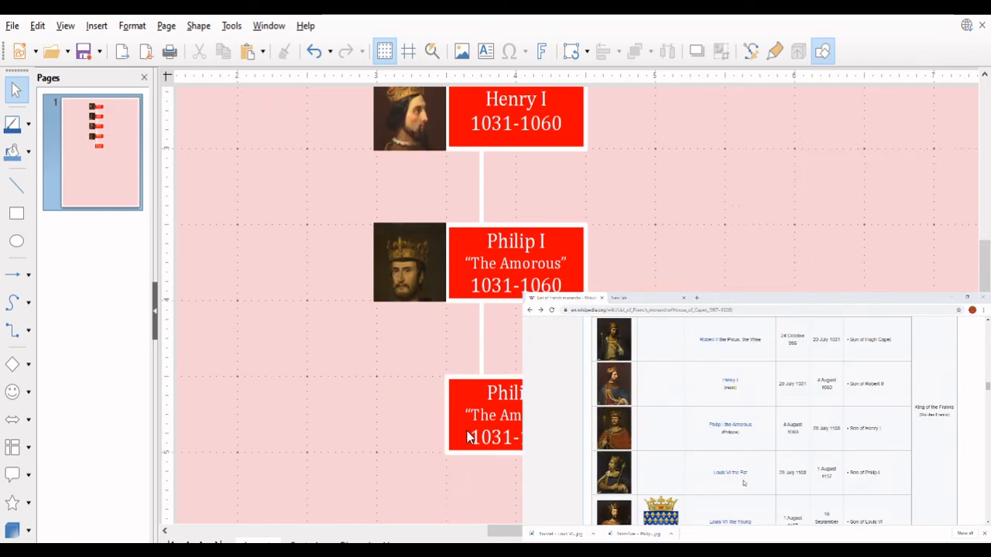
double_click(488, 337)
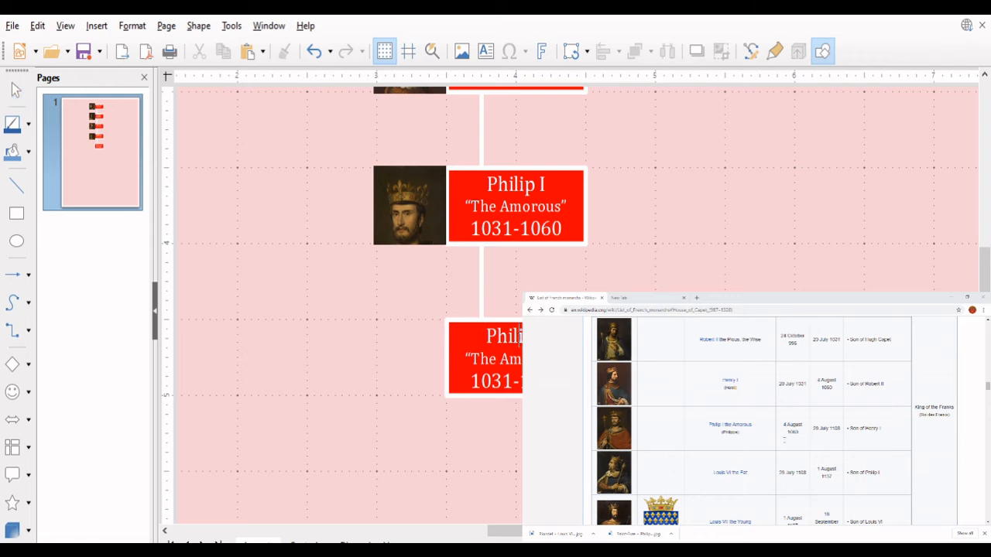
key(BackSpace)
text(Lou)
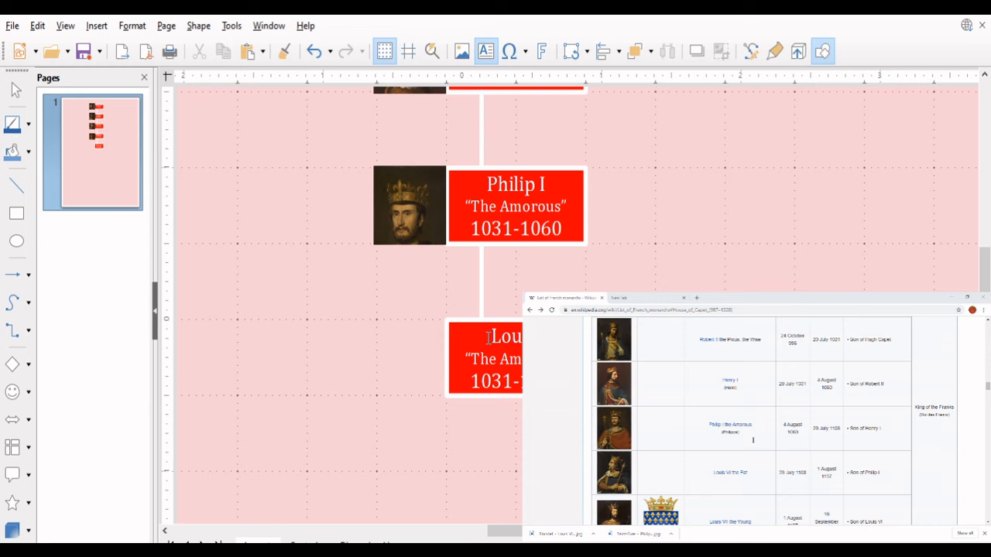
text(is)
key(Left)
key(Left)
key(shift+Right)
key(shift+Right)
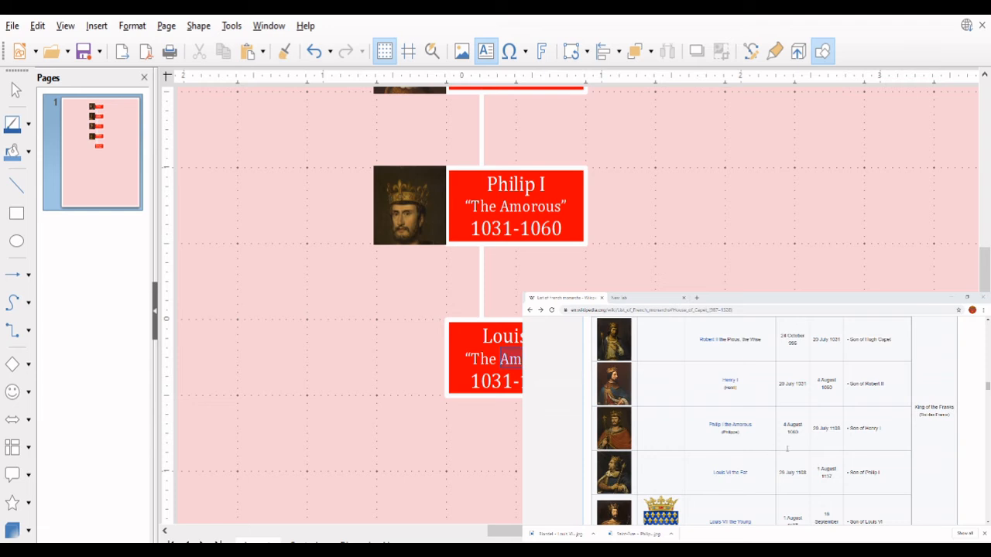
key(Delete)
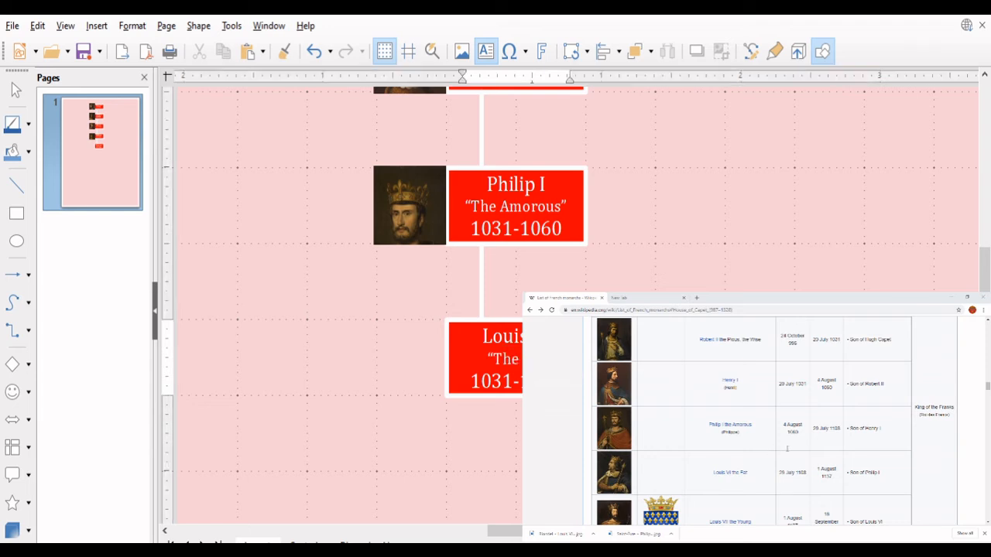
text(Fat)
Correct the reign in Philip I's box to 1060-1108.
click(512, 228)
key(BackSpace)
key(BackSpace)
text(60)
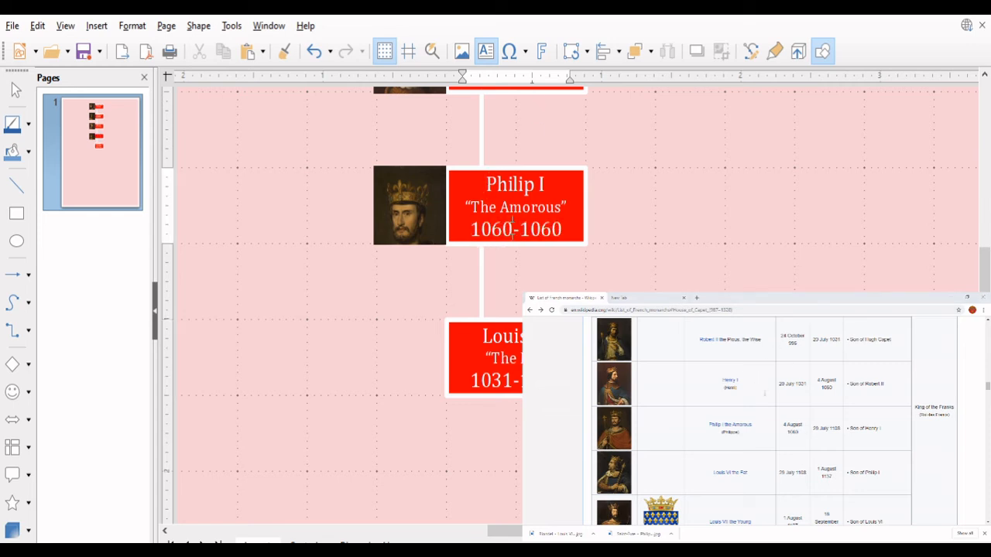
click(566, 229)
key(BackSpace)
key(BackSpace)
key(BackSpace)
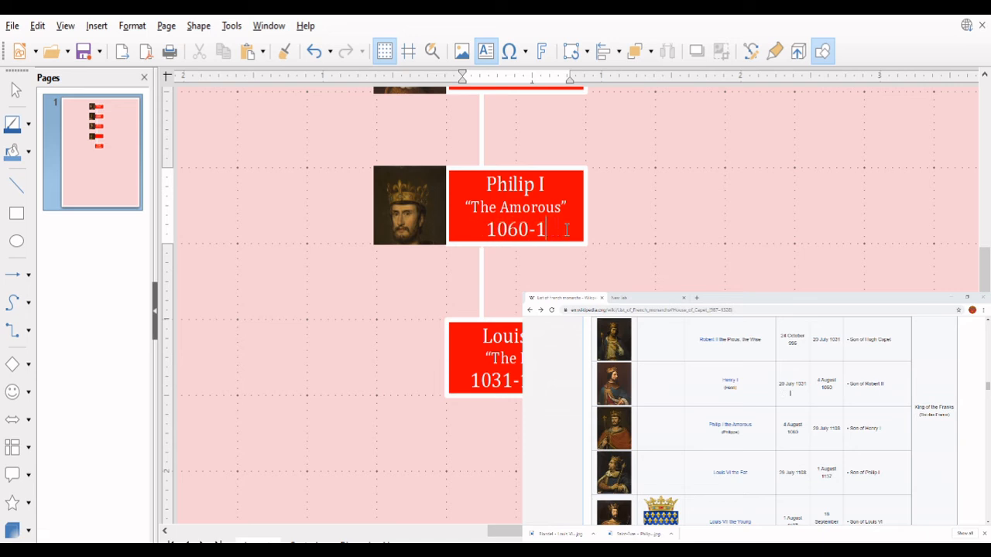
text(108)
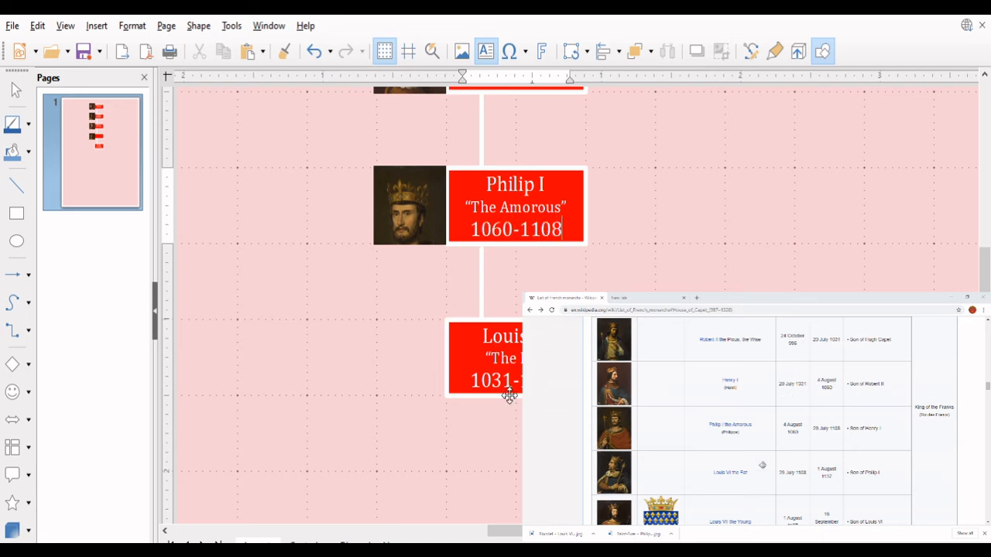
Set the reign in Louis VI's box to 1108-1137.
click(513, 381)
key(BackSpace)
key(BackSpace)
key(BackSpace)
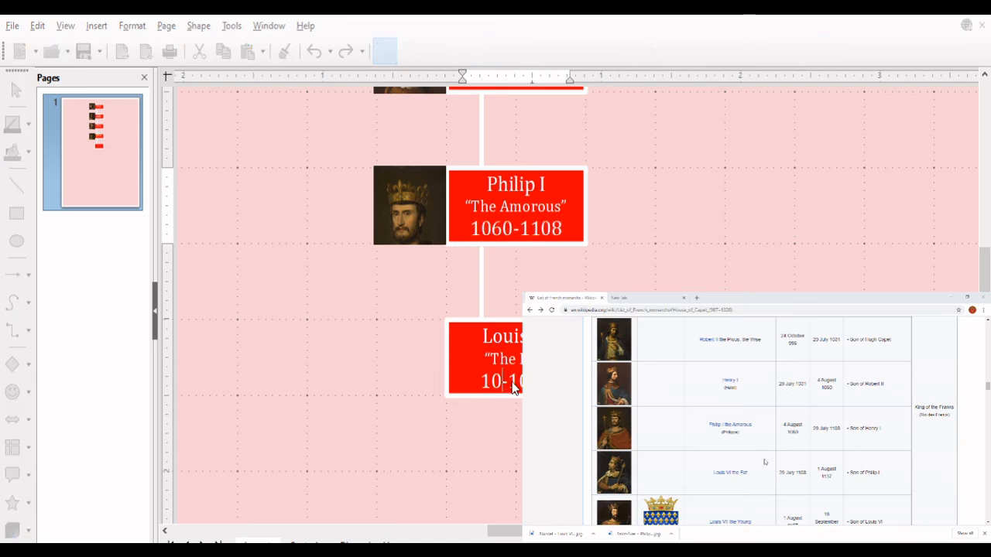
text(108)
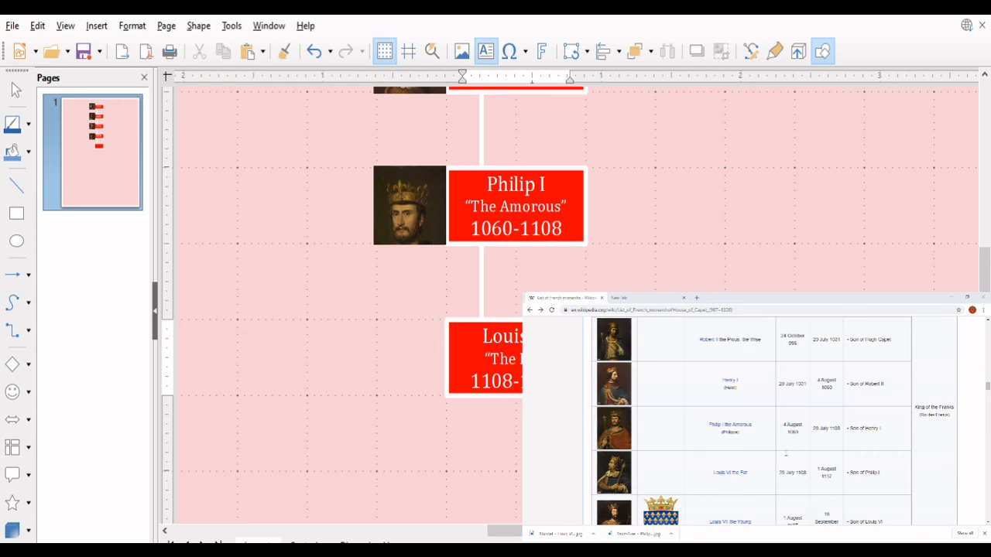
key(BackSpace)
key(BackSpace)
key(BackSpace)
text(137)
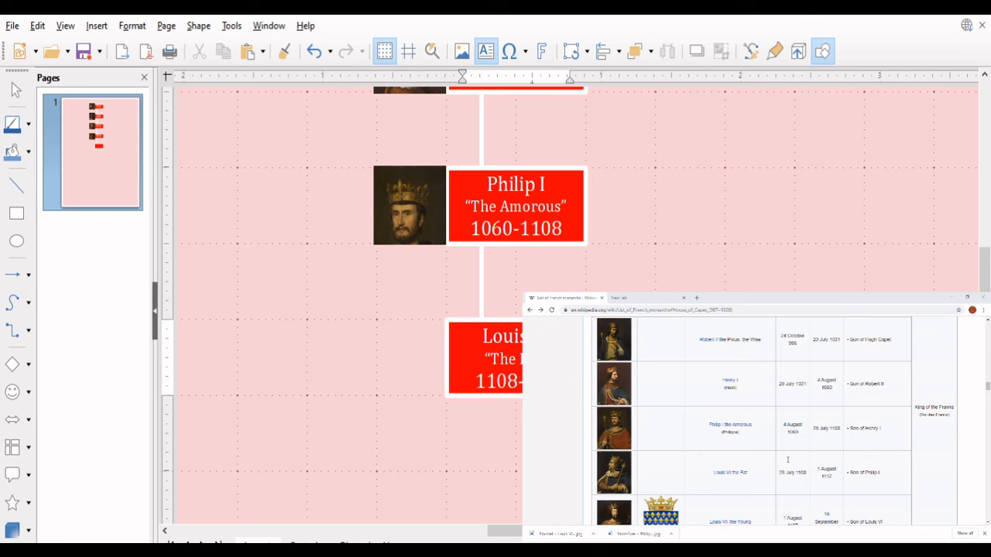
click(411, 499)
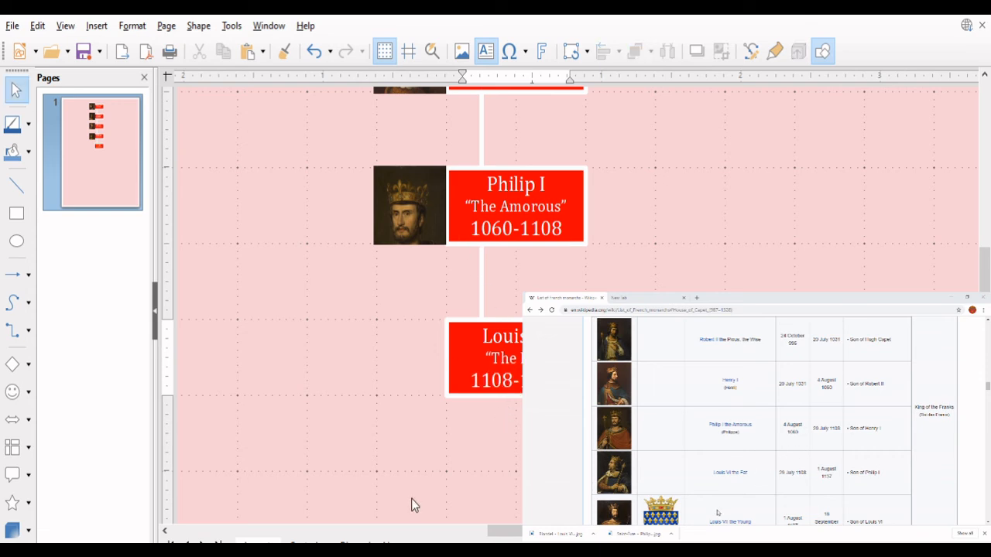
Insert the downloaded Louis VI portrait at a small, undistorted size and move it to the empty area beside the king boxes.
click(692, 460)
scroll(690, 454, down, 1)
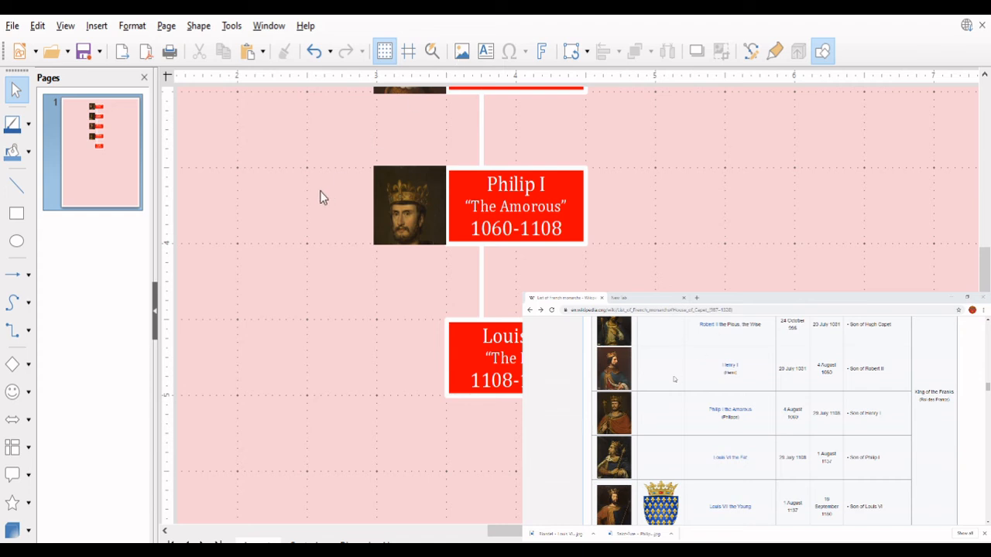
click(370, 376)
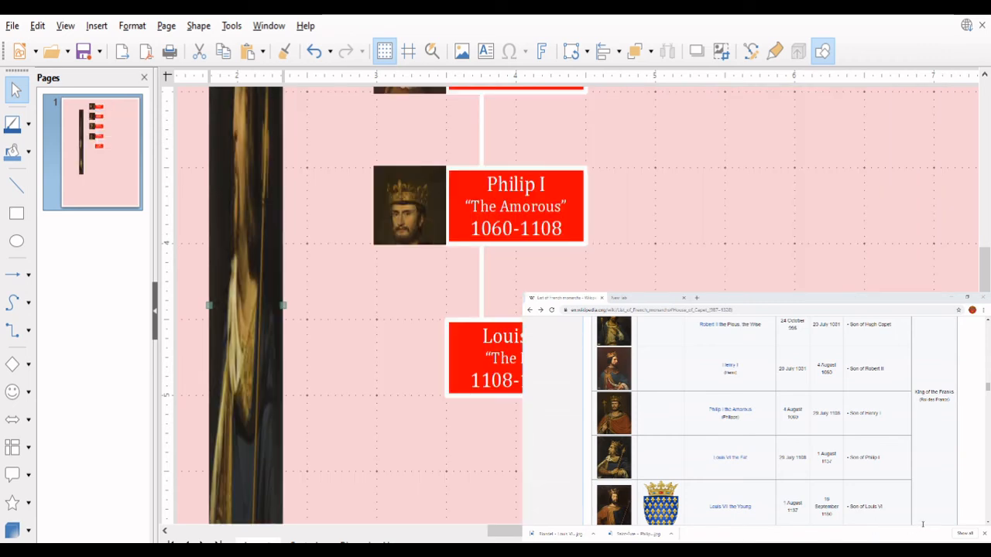
key(Delete)
scroll(212, 388, down, 5)
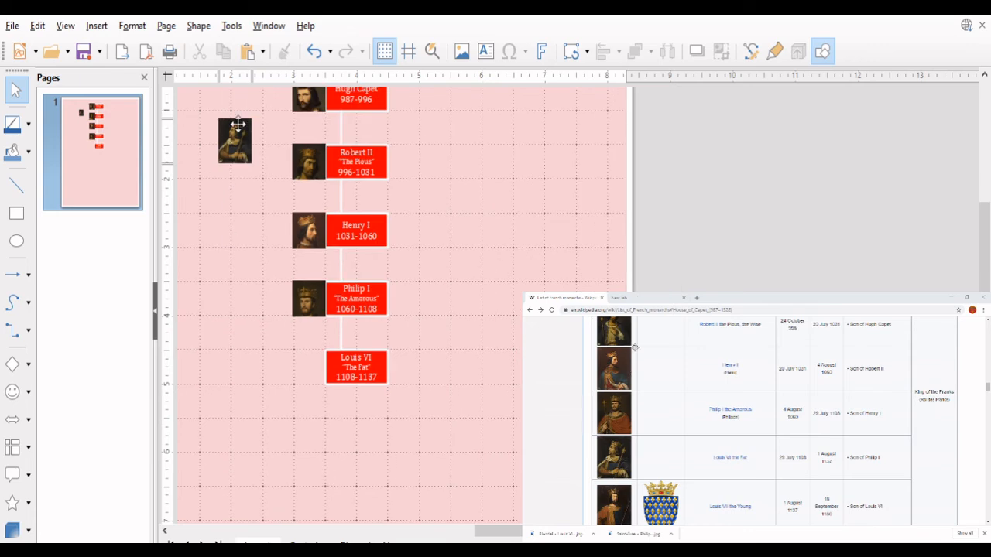
drag(232, 143, 490, 345)
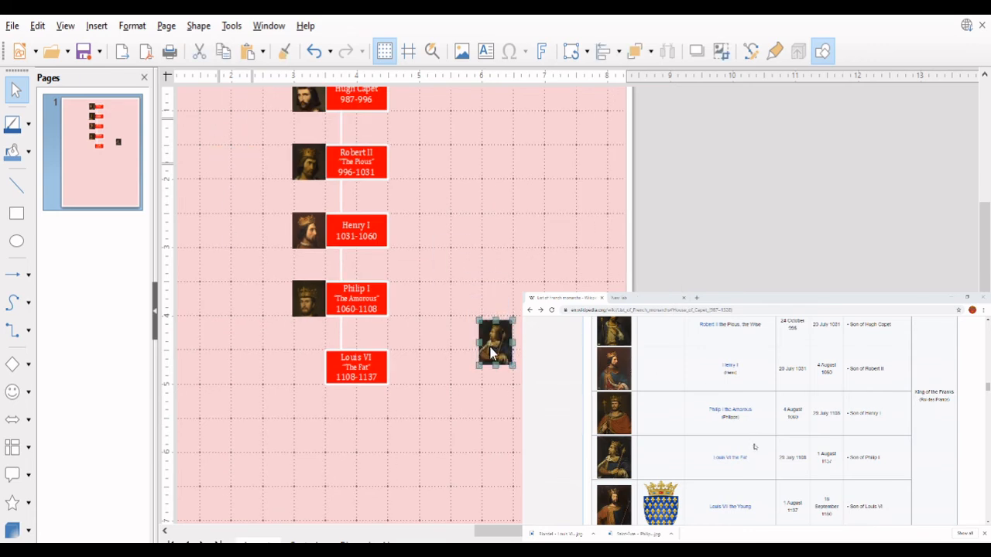
Crop the Louis VI portrait in the empty area down to the king's crowned head.
scroll(490, 346, up, 6)
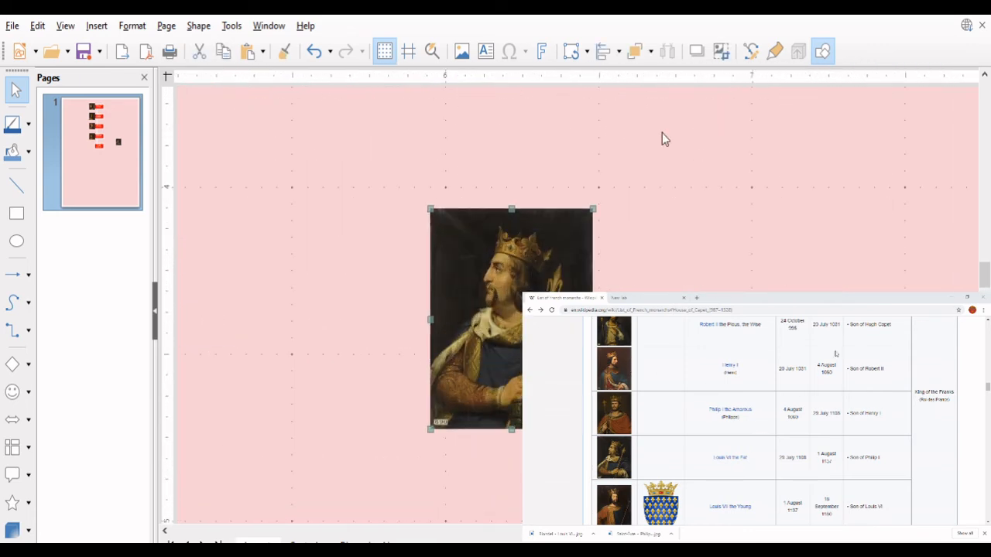
click(721, 51)
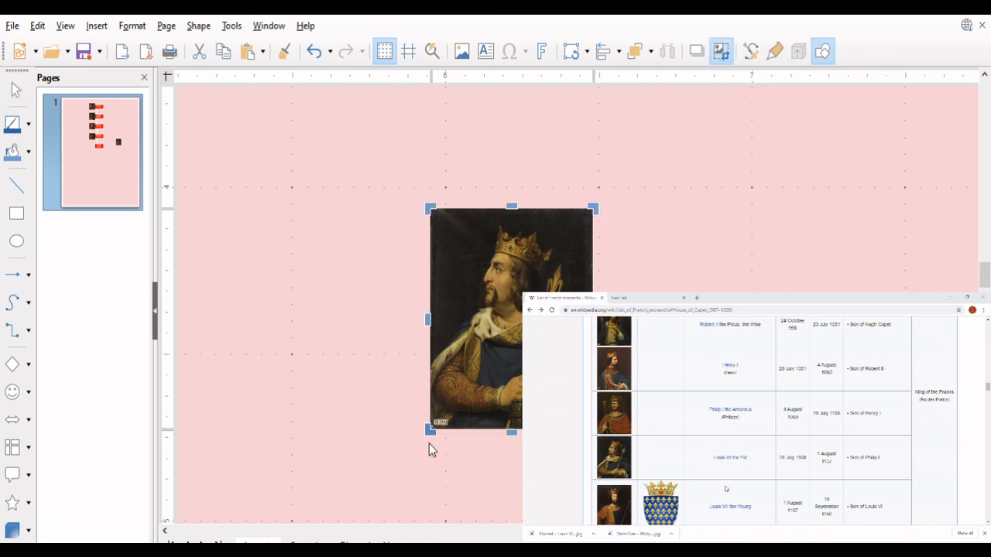
drag(428, 430, 470, 319)
drag(596, 203, 567, 222)
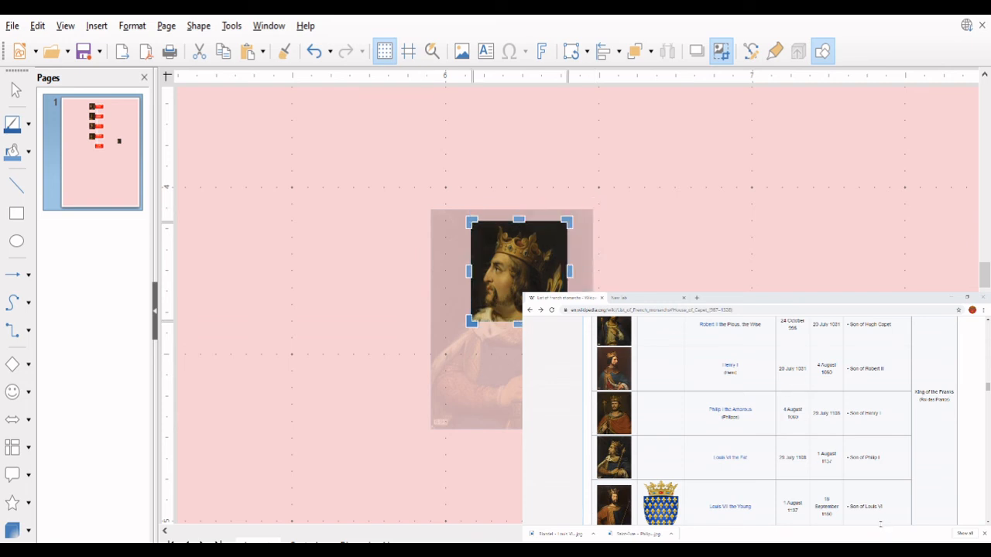
Set the cropped Louis VI portrait's width and height to 0.51 each.
text(.51)
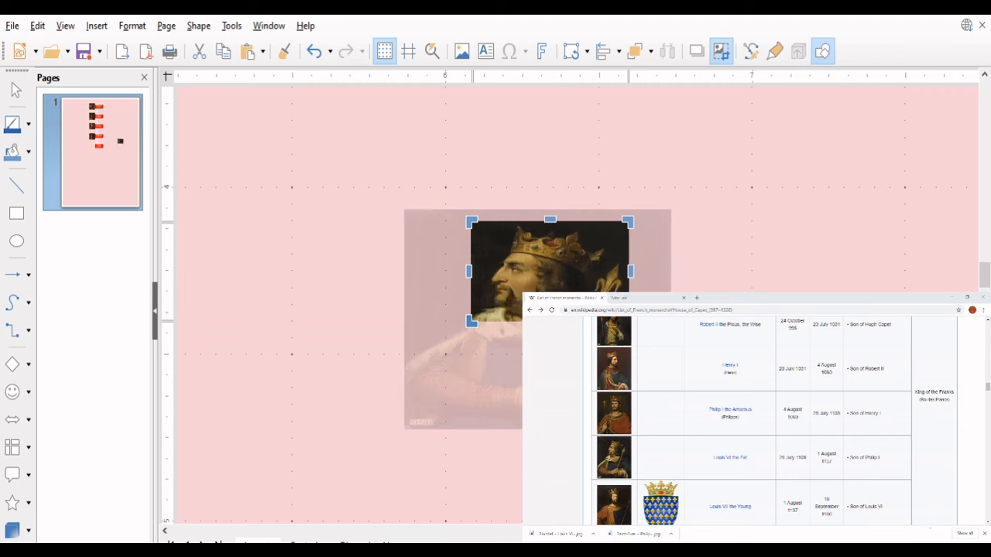
text(.51)
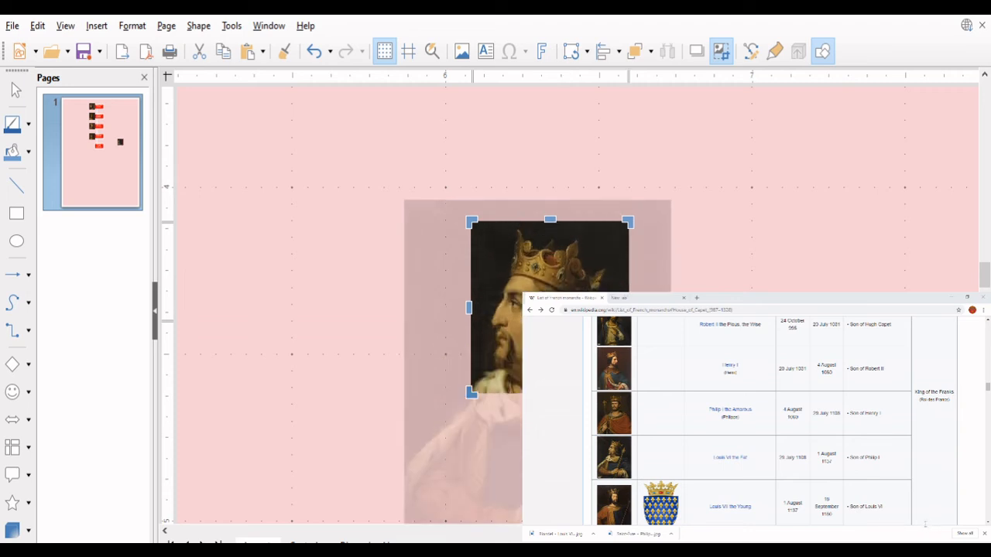
click(359, 506)
Move the Louis VI portrait beside his name box, lined up under Philip I's portrait.
ctrl+scroll(359, 506, down, 4)
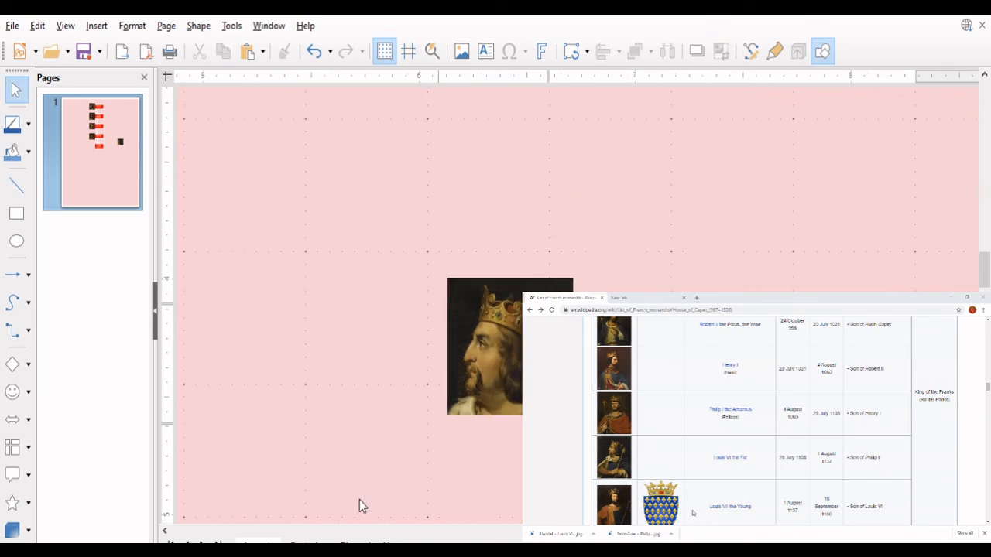
scroll(359, 506, left, 3)
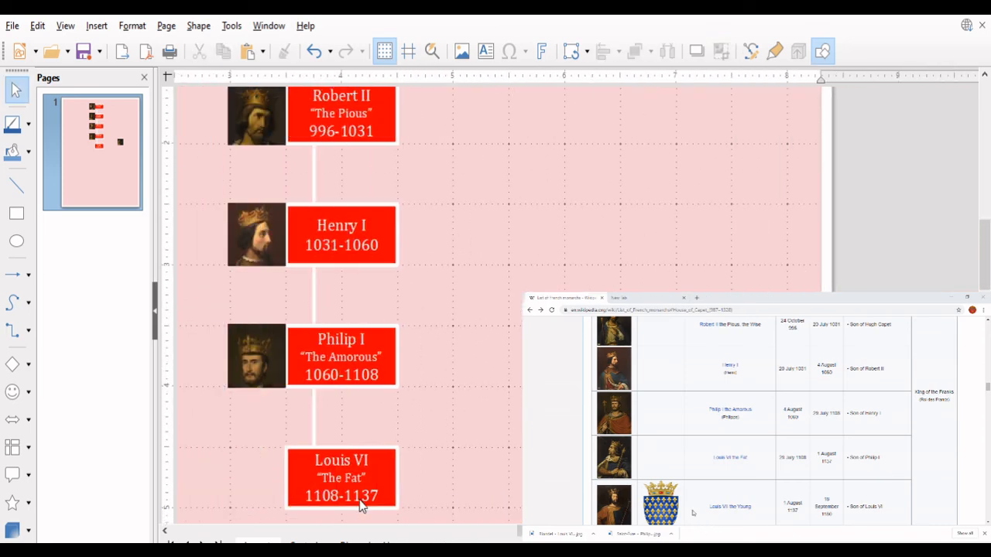
scroll(359, 506, down, 5)
scroll(359, 506, up, 2)
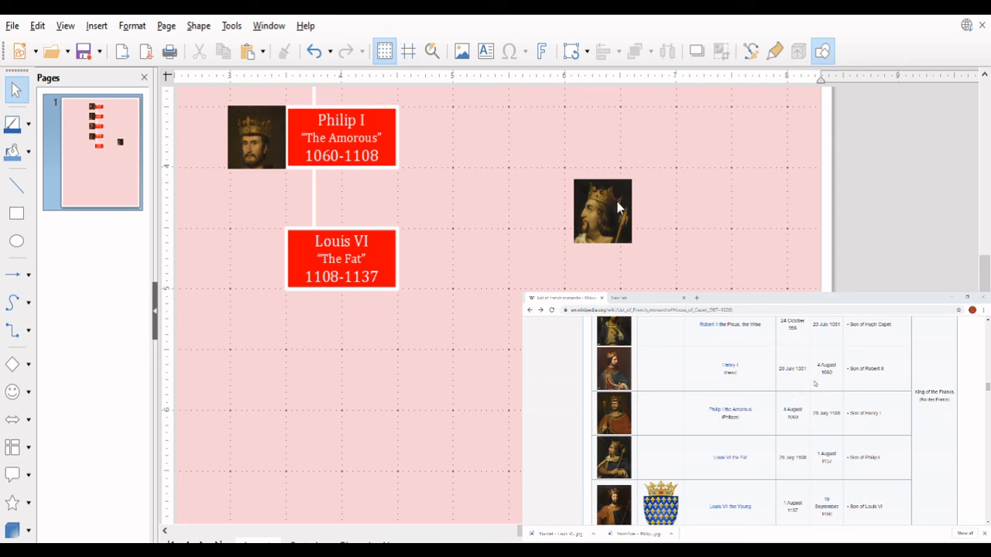
drag(619, 208, 268, 247)
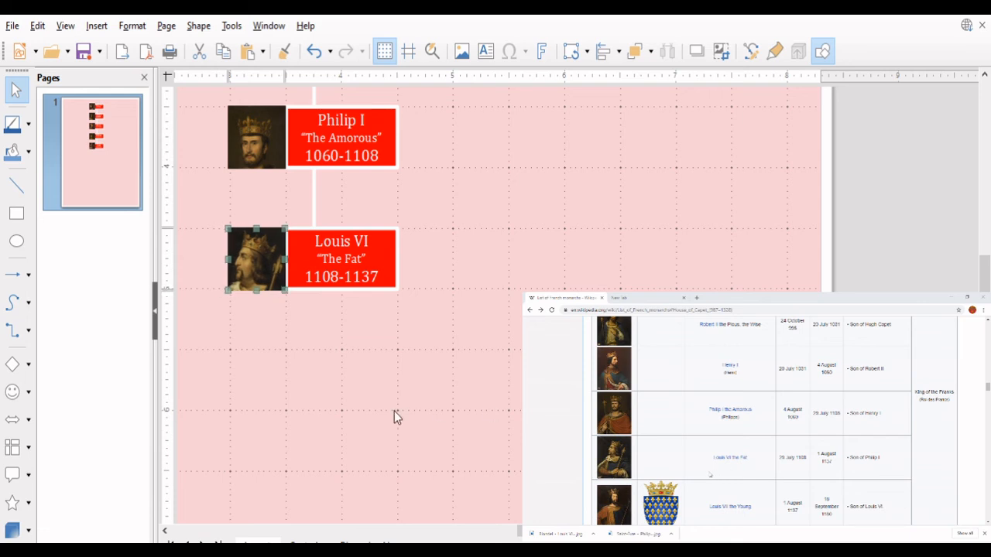
click(368, 412)
Examine closely how the Louis VI portrait lines up with his name box and the portrait above.
scroll(368, 412, up, 4)
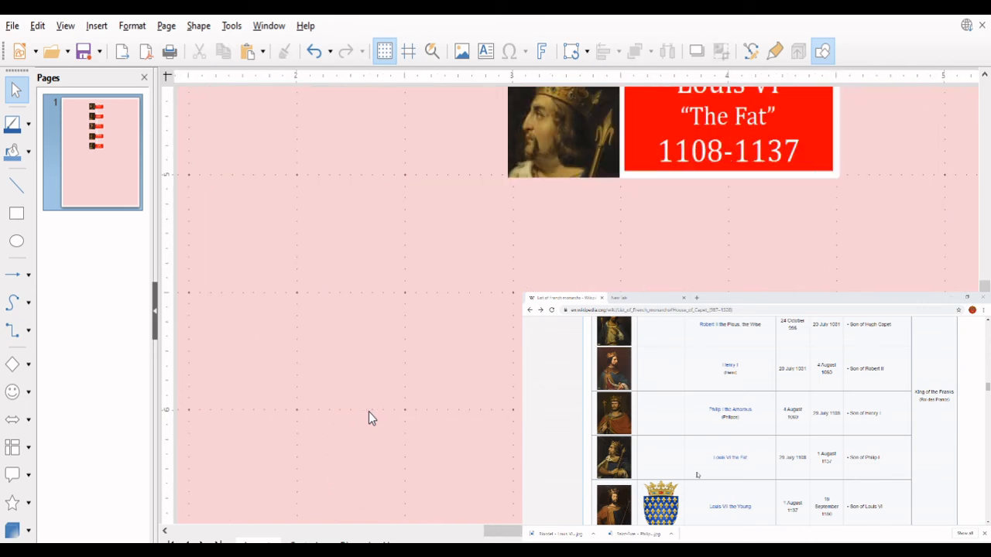
scroll(368, 411, up, 3)
scroll(368, 412, right, 2)
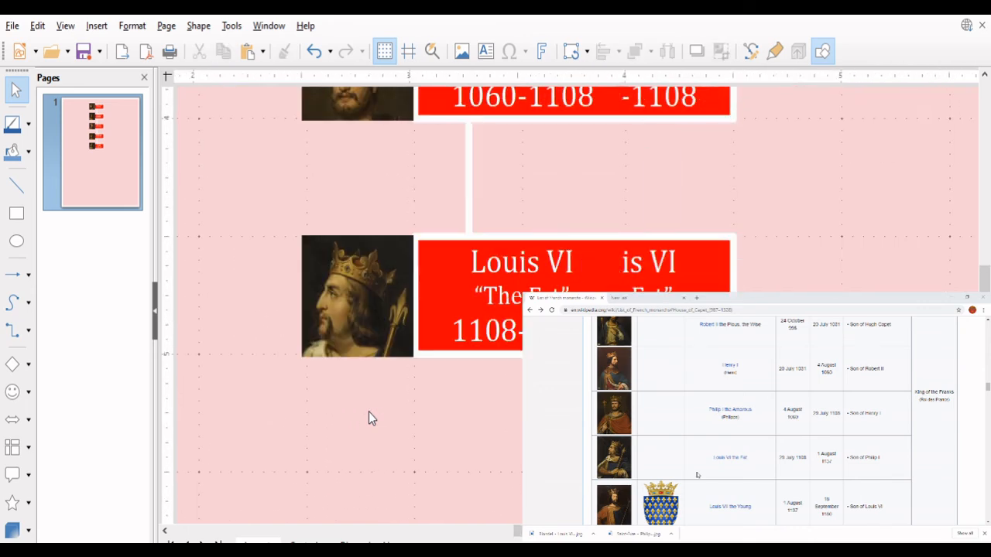
click(345, 294)
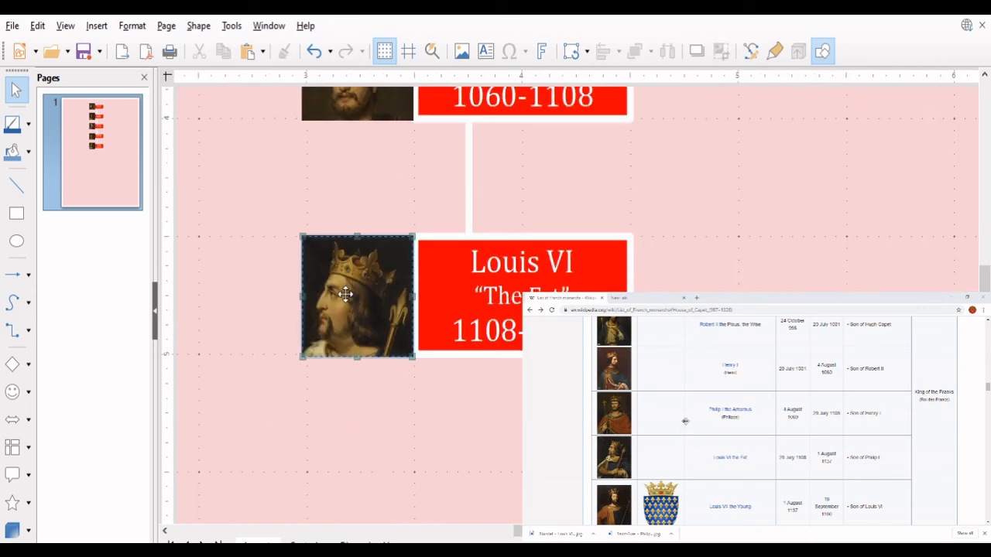
click(370, 184)
scroll(370, 184, down, 4)
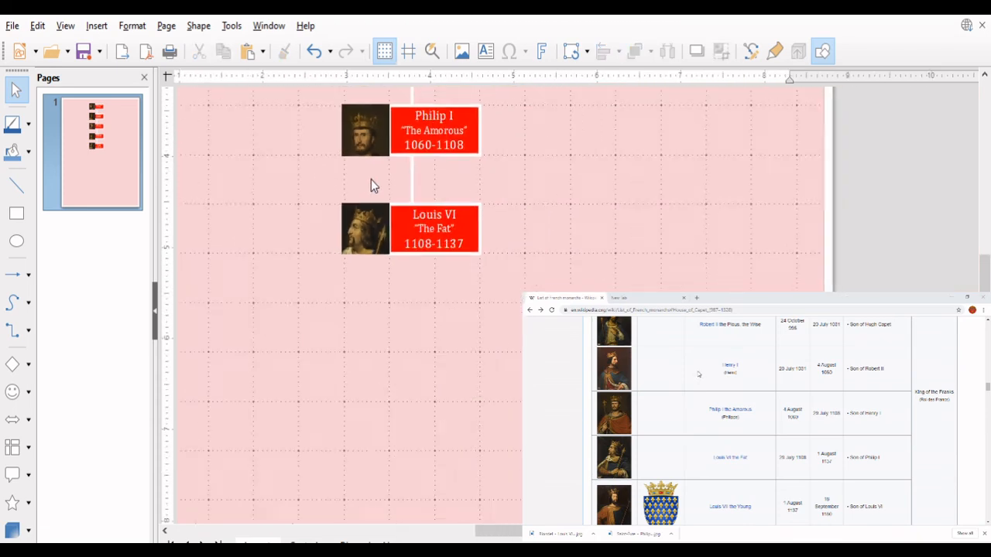
scroll(371, 179, down, 1)
scroll(371, 179, up, 2)
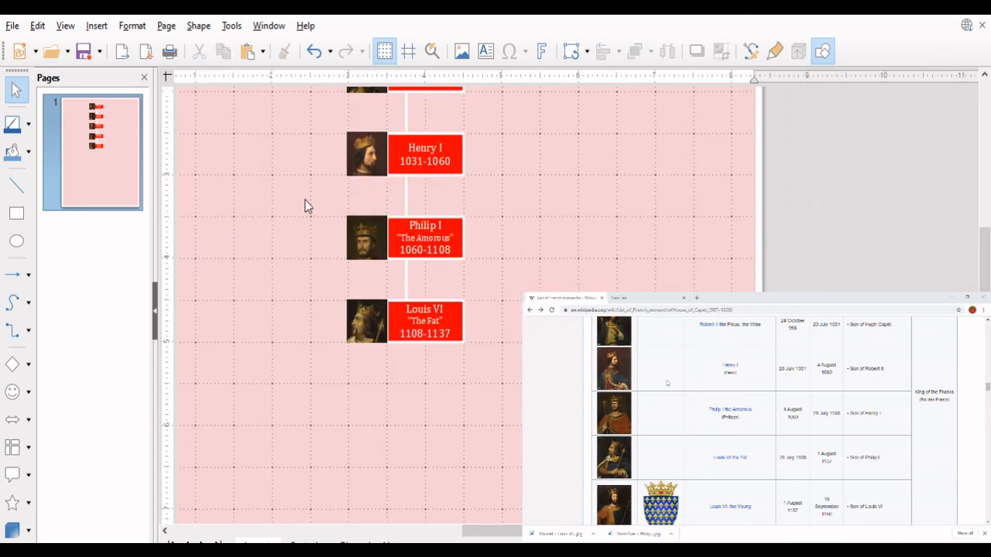
scroll(305, 200, up, 2)
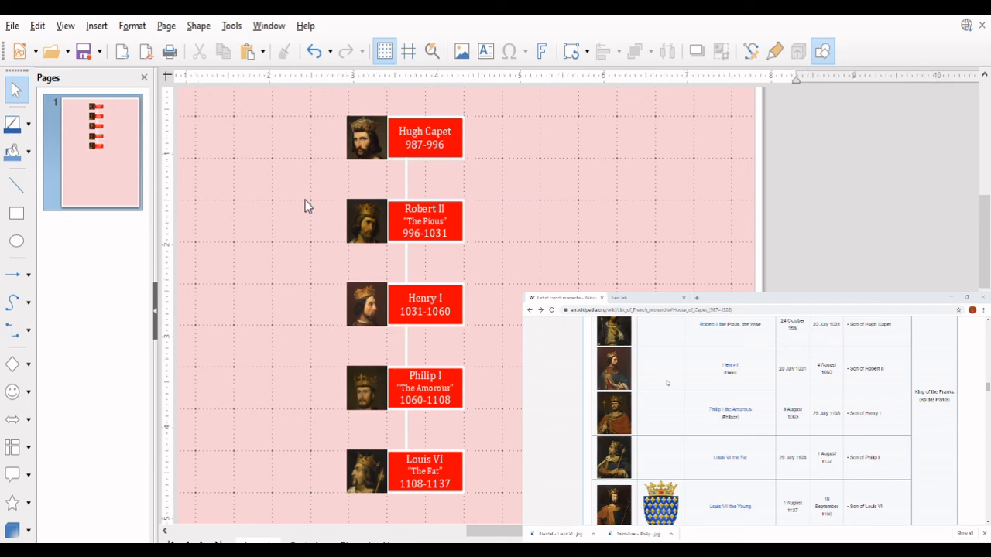
scroll(305, 205, up, 4)
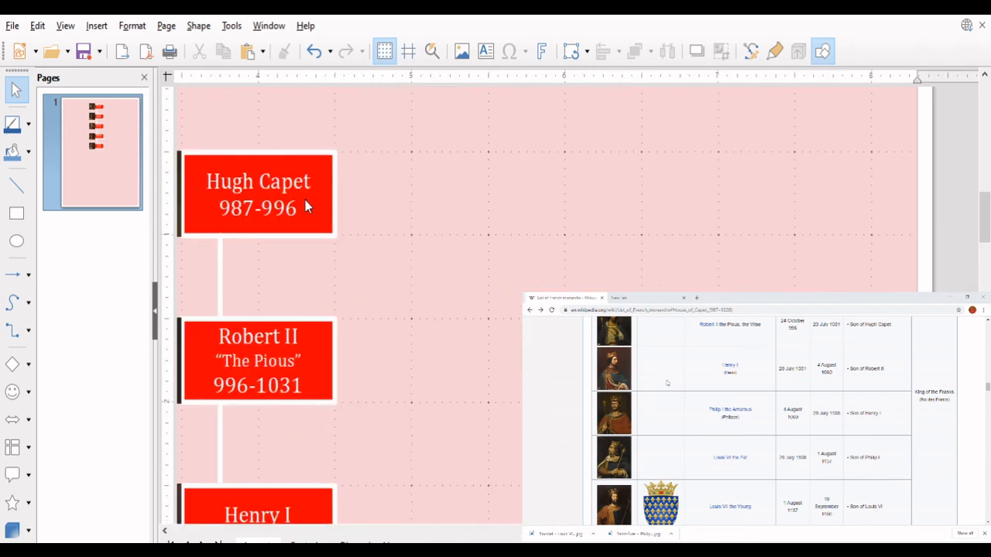
scroll(306, 206, up, 2)
scroll(306, 206, left, 3)
scroll(305, 205, down, 1)
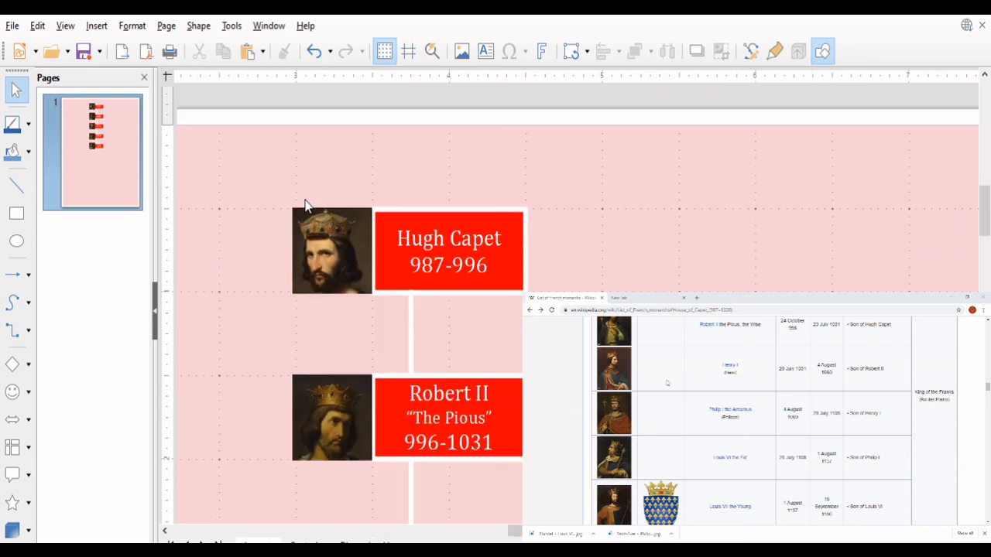
click(485, 52)
drag(508, 145, 330, 195)
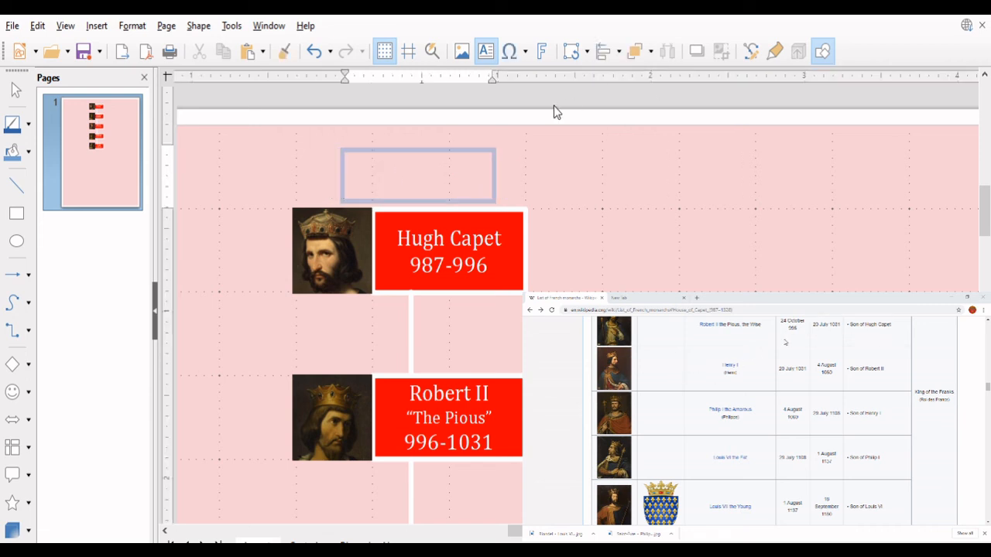
click(515, 178)
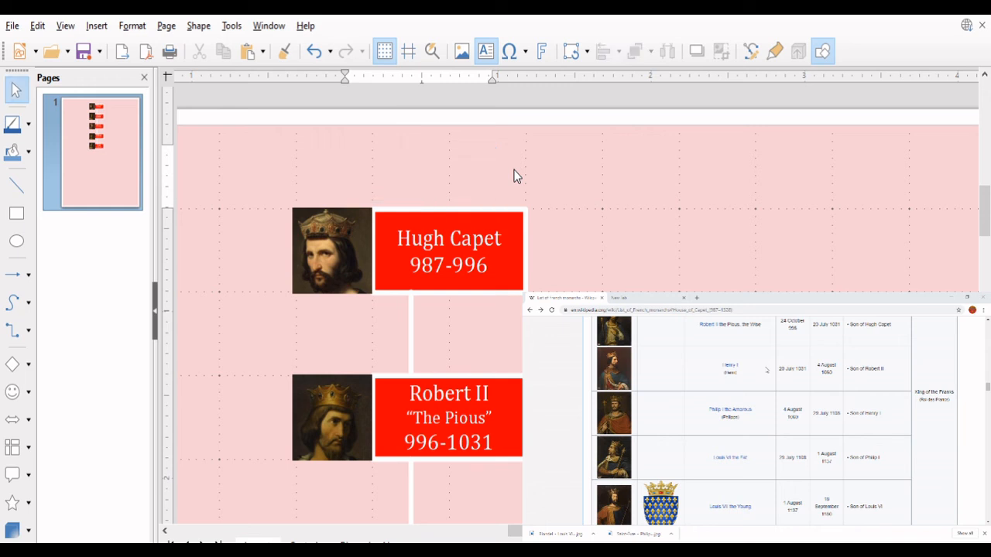
Duplicate Hugh Capet's name box and position the copy directly above the original, roughly centred over the portrait and box.
click(512, 224)
key(ctrl+c)
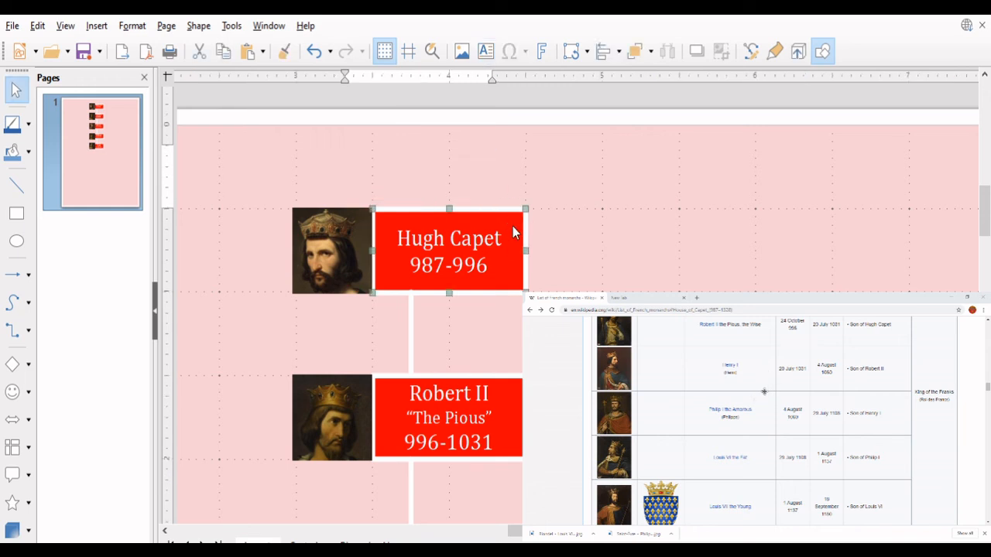
key(ctrl+v)
key(Up)
key(Up)
key(Up)
key(Up)
key(Up)
key(Up)
key(Up)
key(Up)
key(Up)
key(Up)
key(Up)
key(Up)
key(Up)
key(Up)
key(Up)
key(Left)
key(Left)
key(Left)
key(Left)
key(Left)
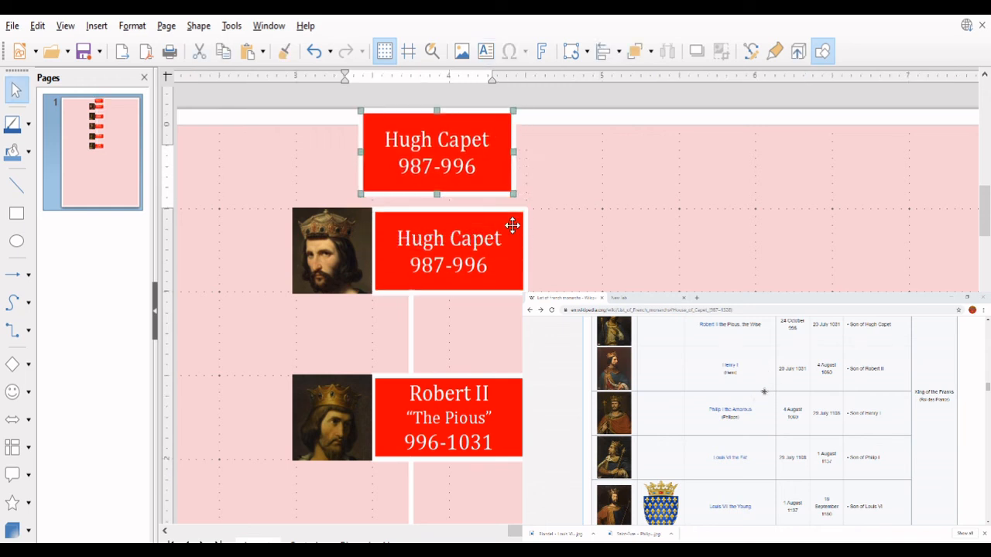
key(Down)
key(Down)
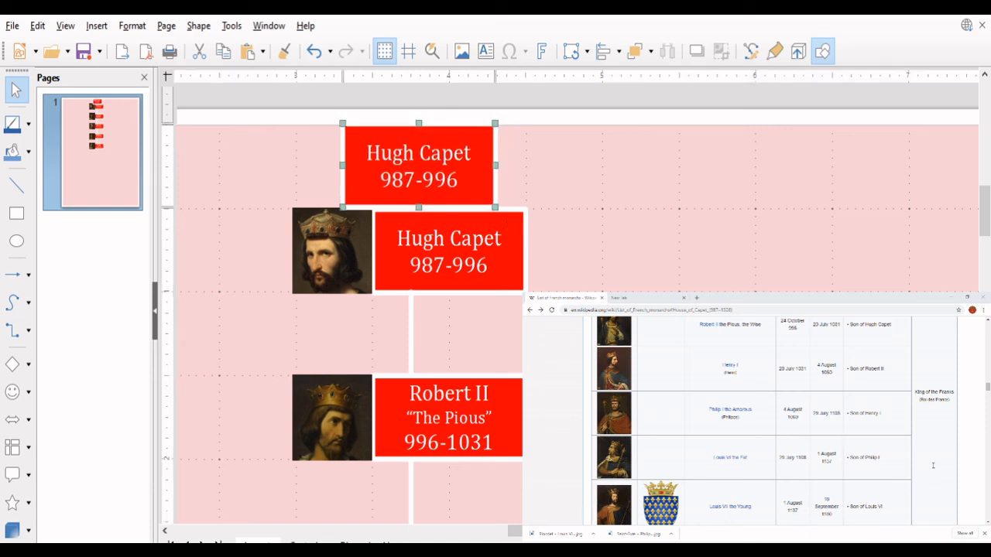
key(alt+Down)
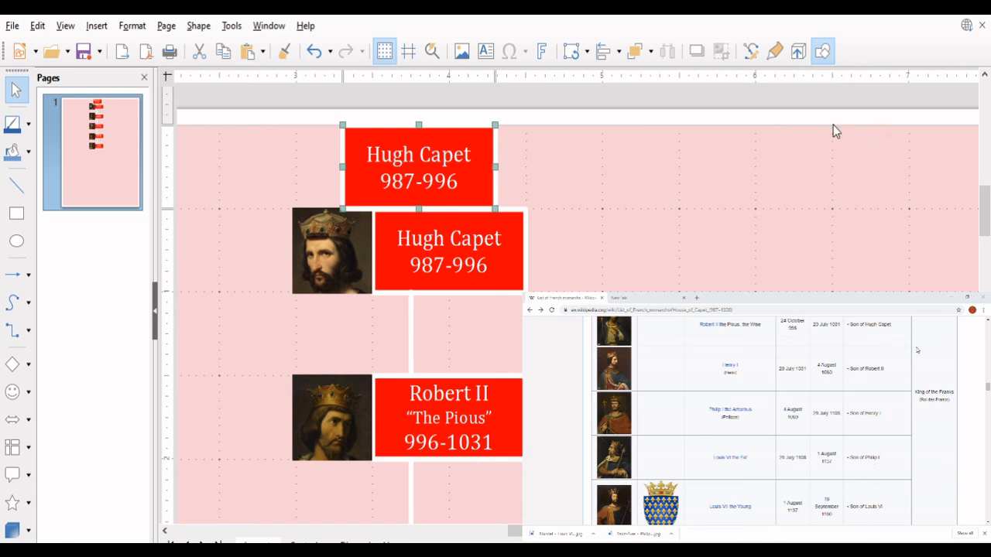
Remove the red fill and white outline from the copied Hugh Capet box and nudge it down slightly.
key(Delete)
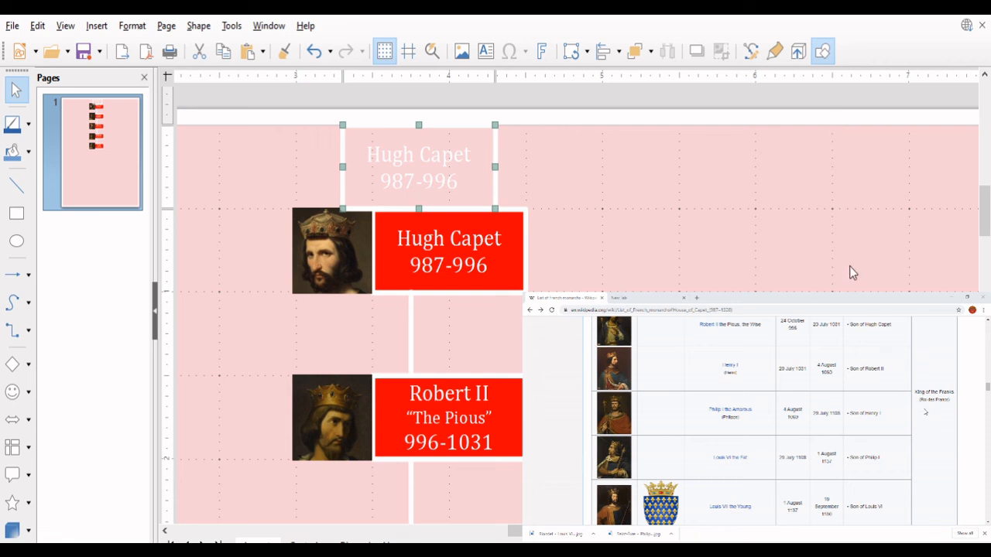
click(530, 165)
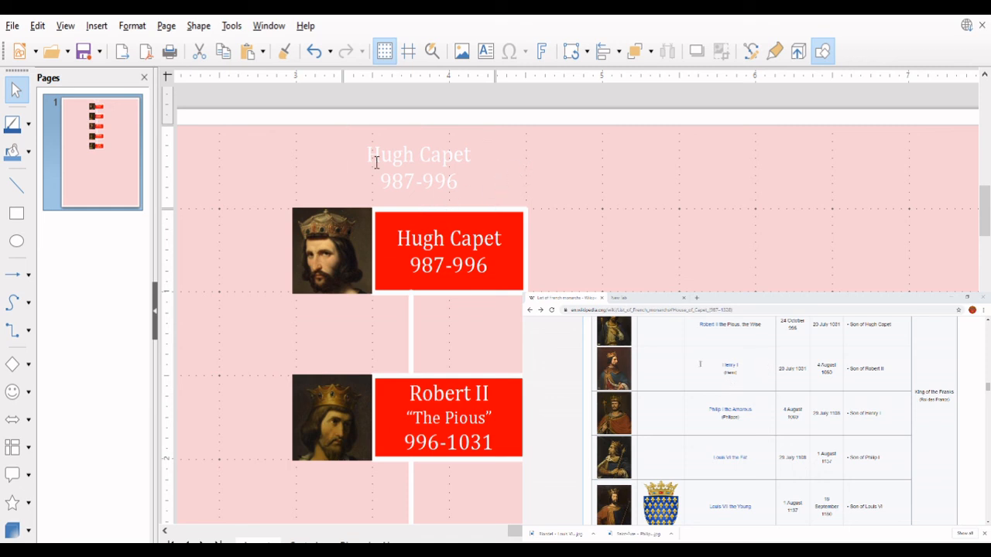
click(496, 191)
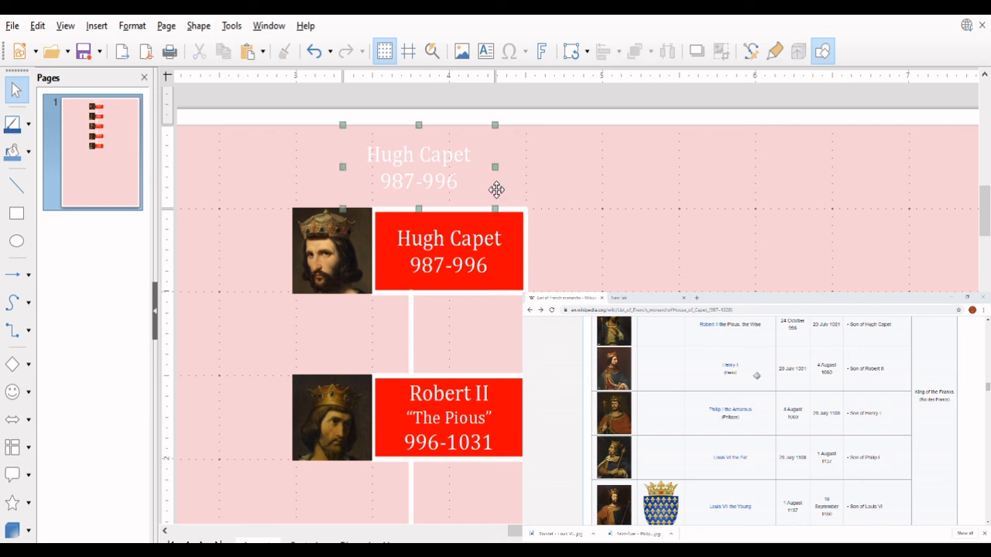
key(Down)
key(Down)
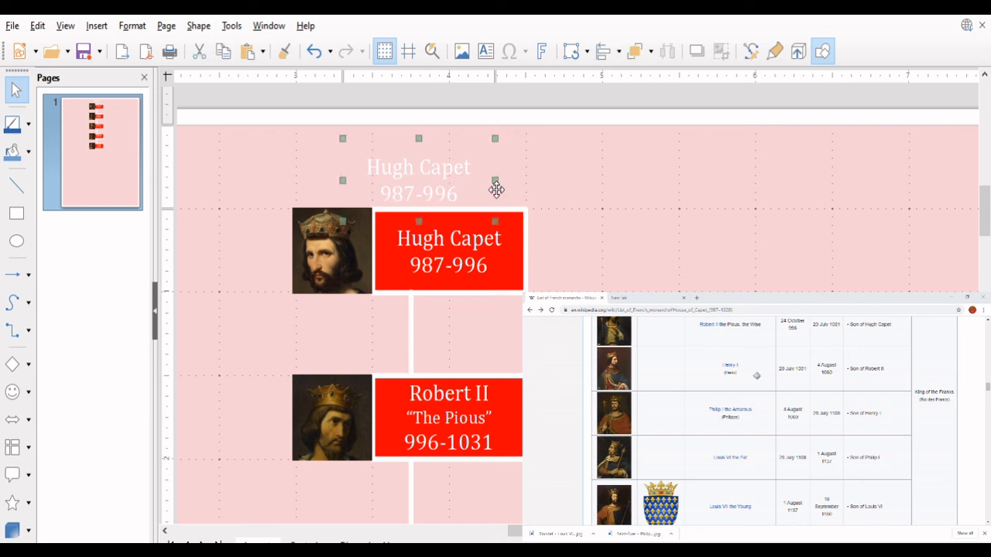
Replace the text of the unfilled copy above Hugh Capet with the title “House of Capet”.
click(411, 179)
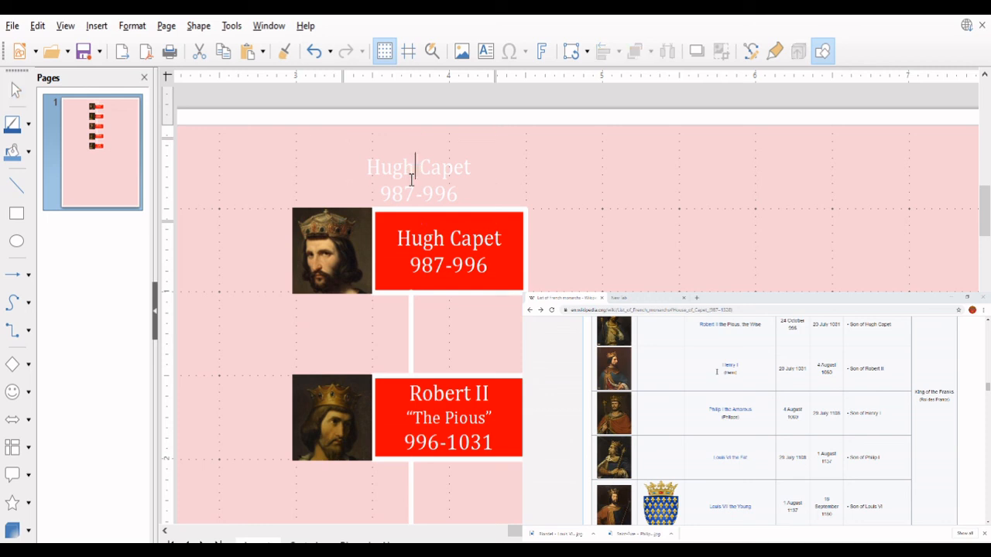
key(ctrl+a)
key(Delete)
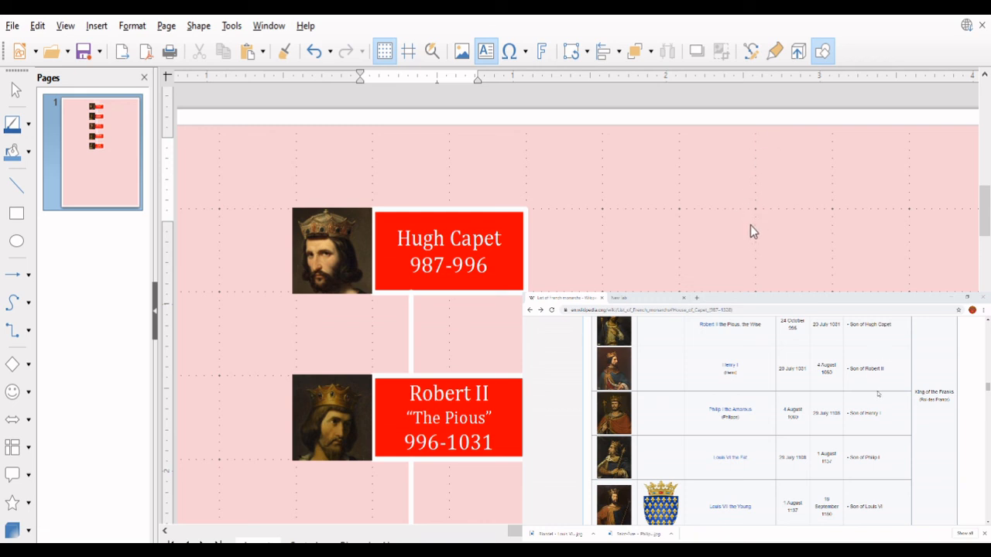
text(House of )
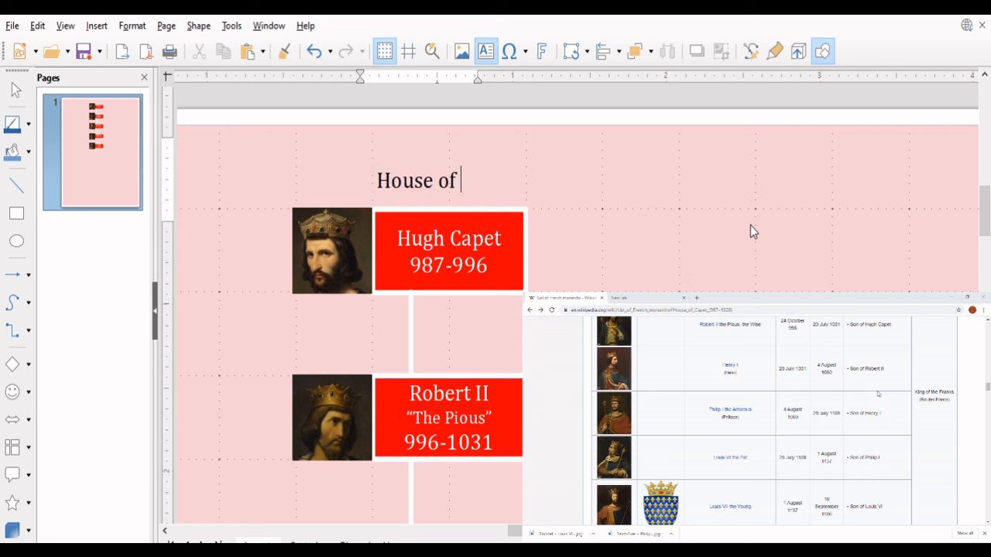
text(Capet)
Enlarge the “House of Capet” title text to about the width of the portrait and name box below.
key(ctrl+a)
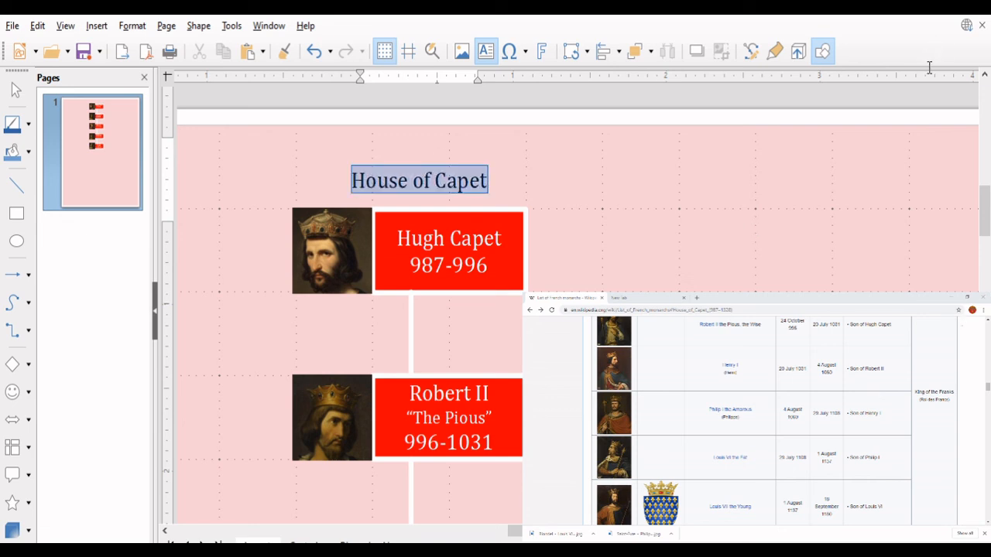
key(Return)
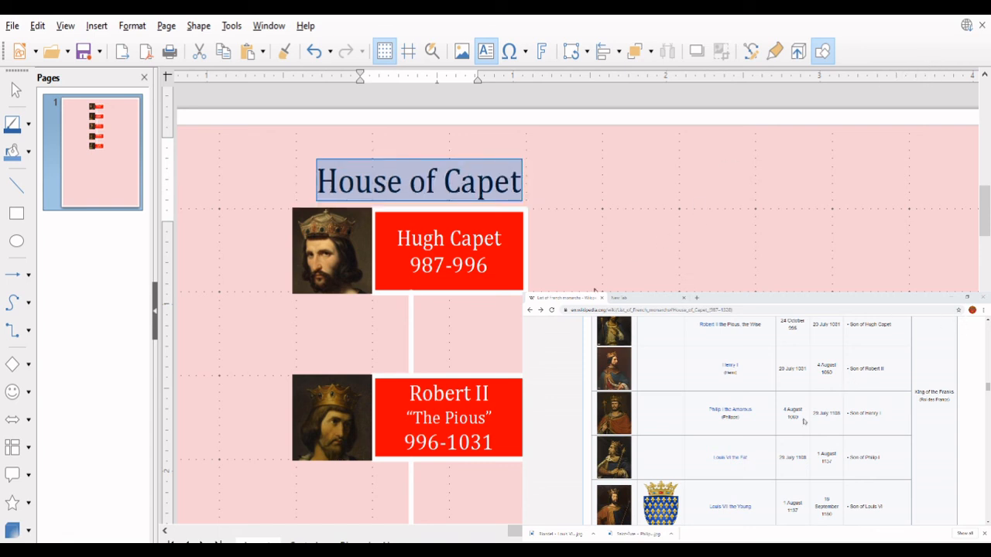
click(595, 294)
scroll(595, 298, down, 5)
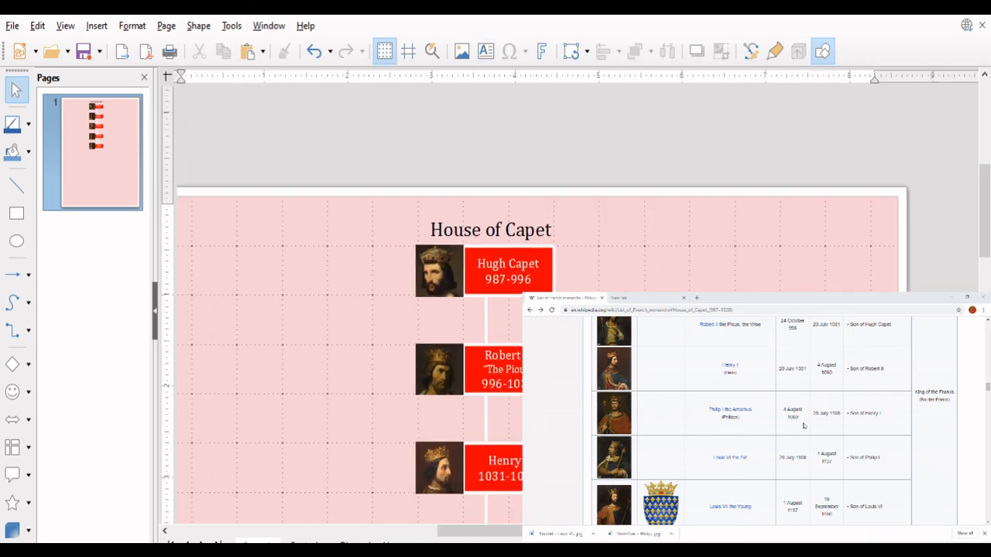
scroll(592, 303, down, 1)
scroll(592, 304, down, 4)
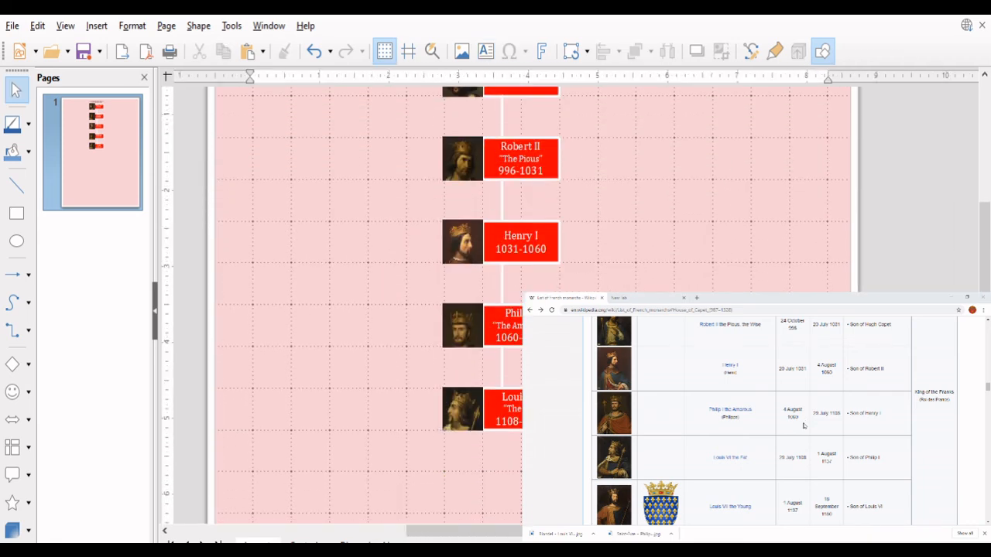
scroll(542, 217, down, 1)
scroll(542, 216, up, 2)
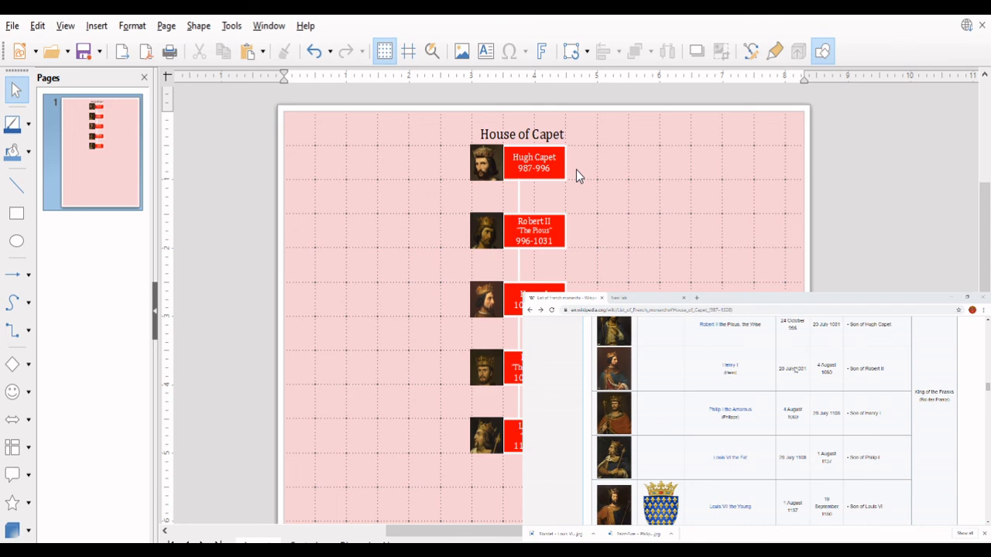
ctrl+scroll(576, 169, up, 5)
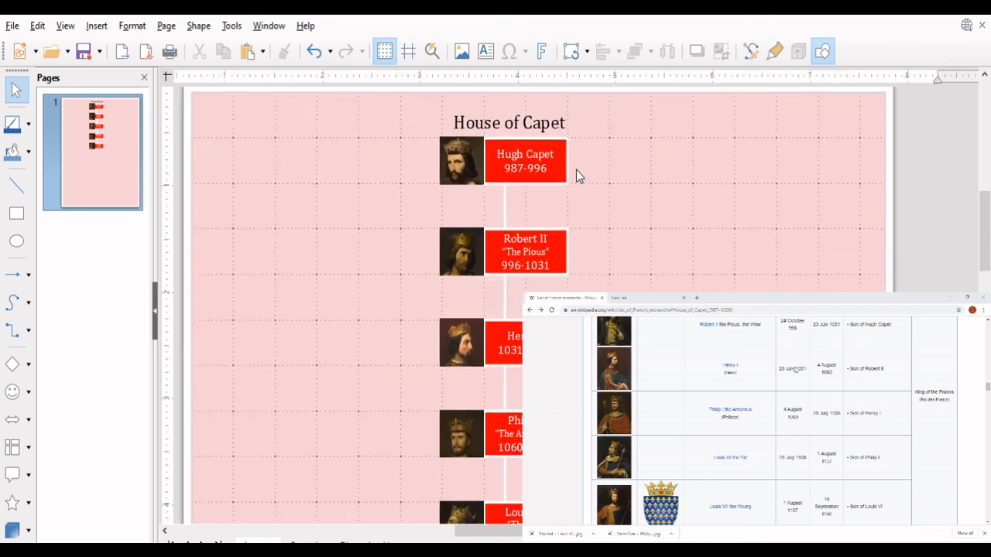
ctrl+scroll(576, 169, down, 5)
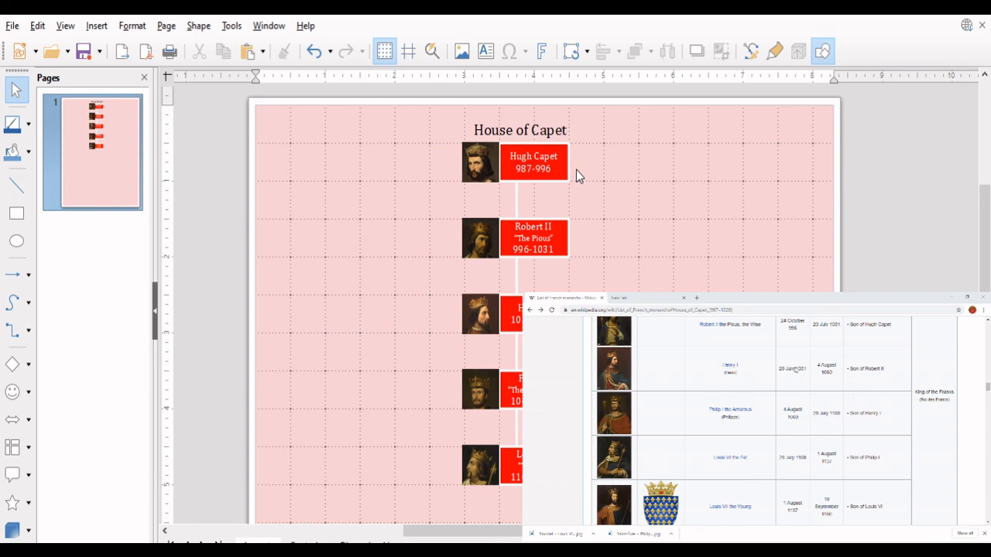
scroll(333, 292, down, 1)
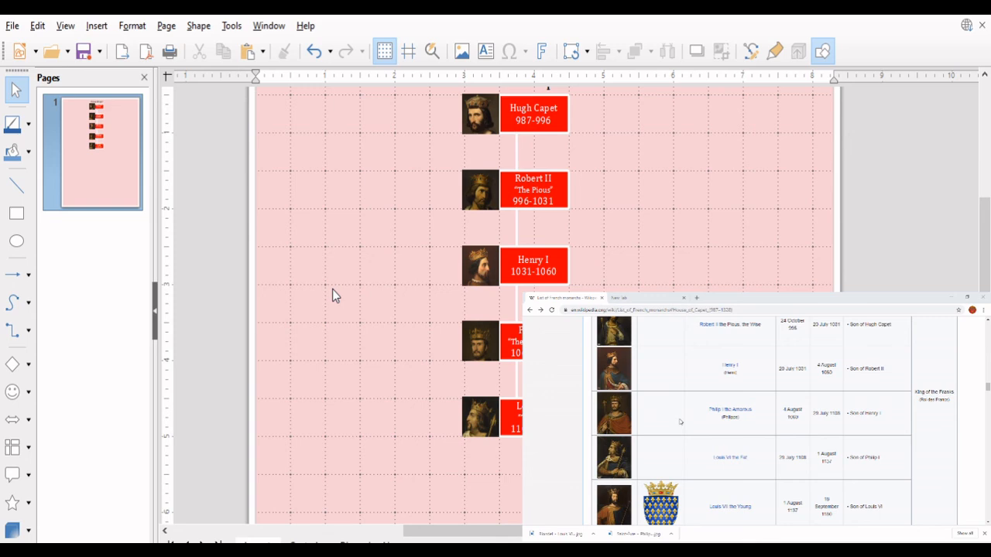
scroll(332, 289, up, 1)
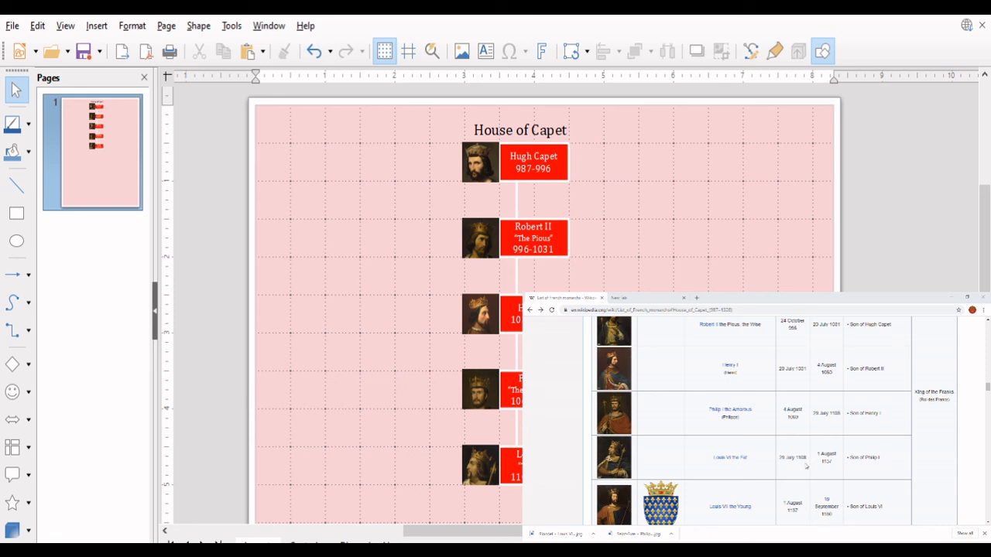
scroll(344, 310, right, 4)
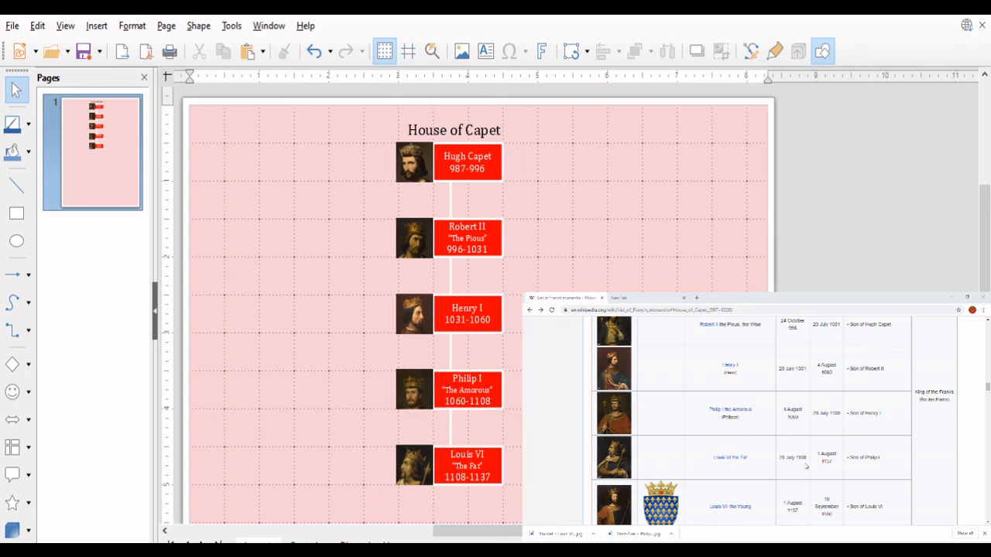
scroll(344, 310, left, 2)
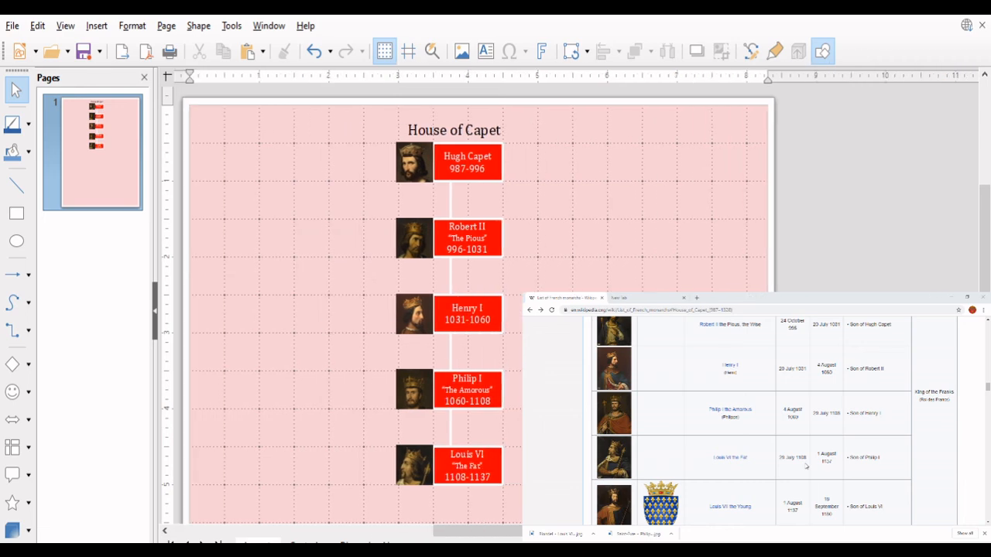